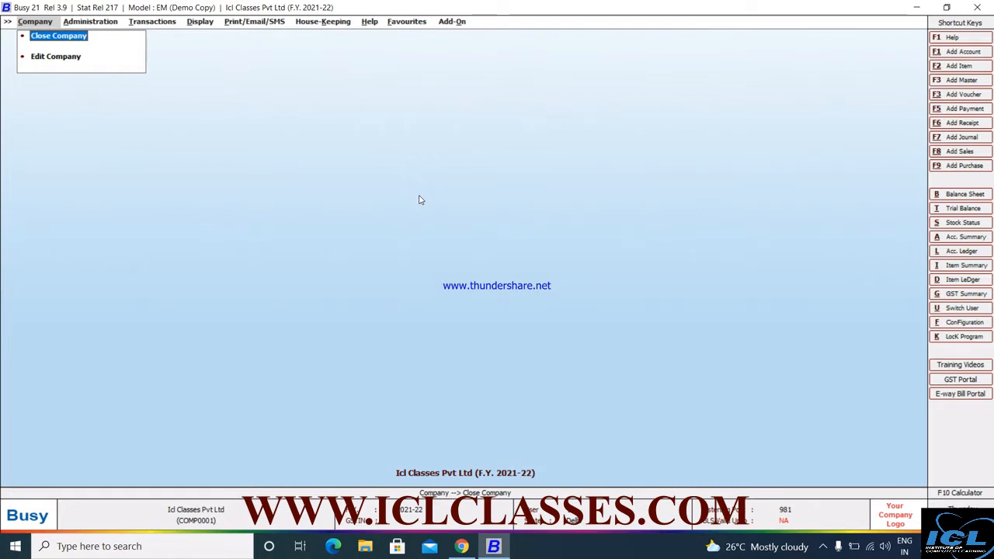
key("Right")
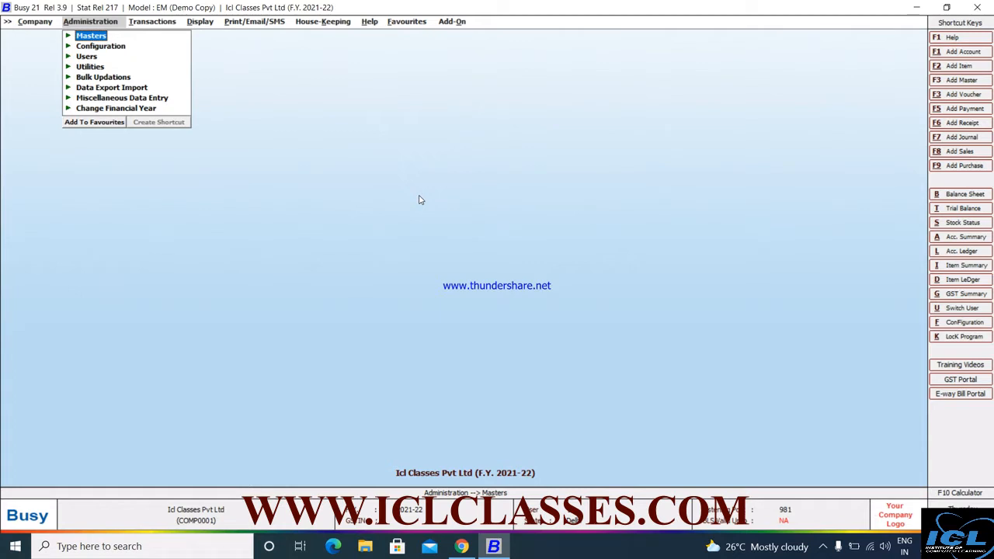
key("Return")
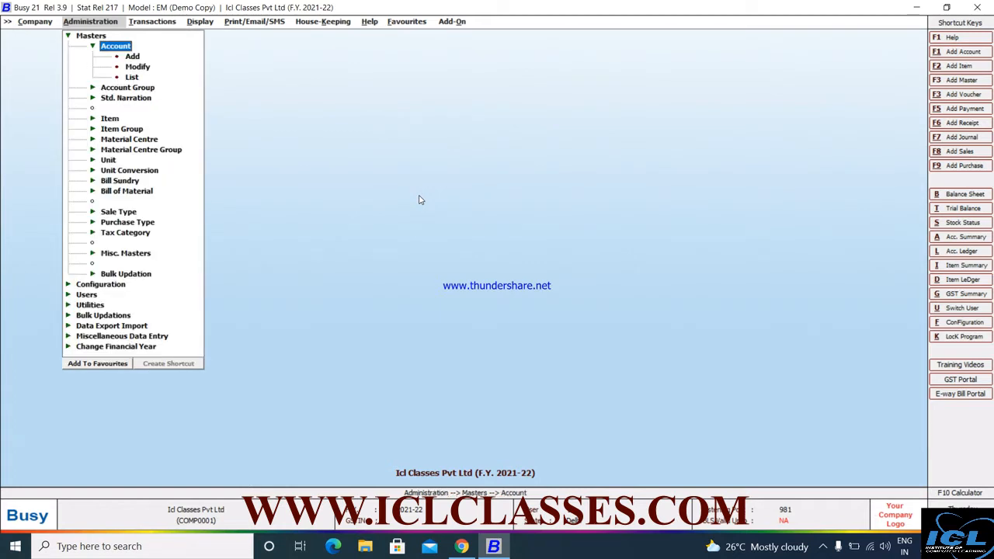
key("Down")
key("Down")
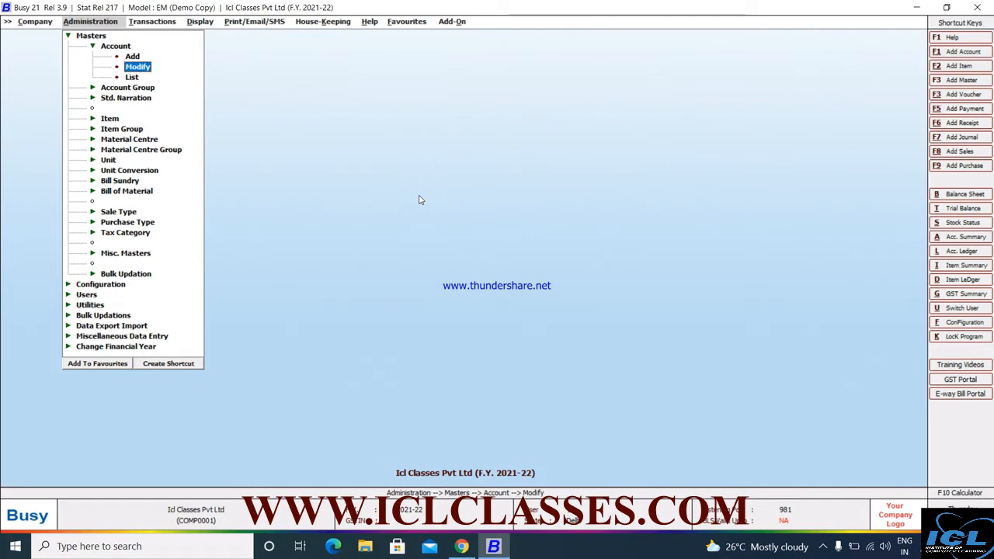
key("Return")
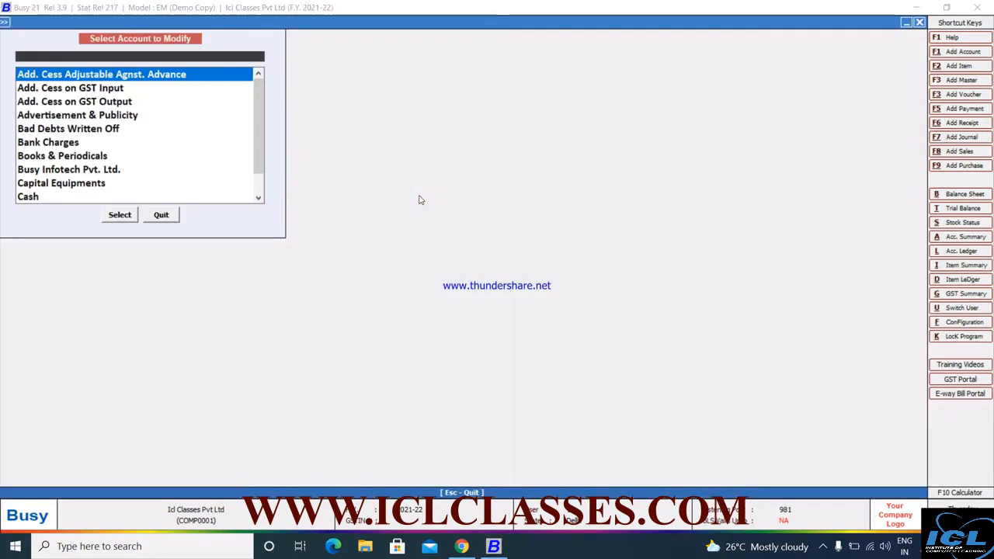
key("Escape")
key("Down")
key("Return")
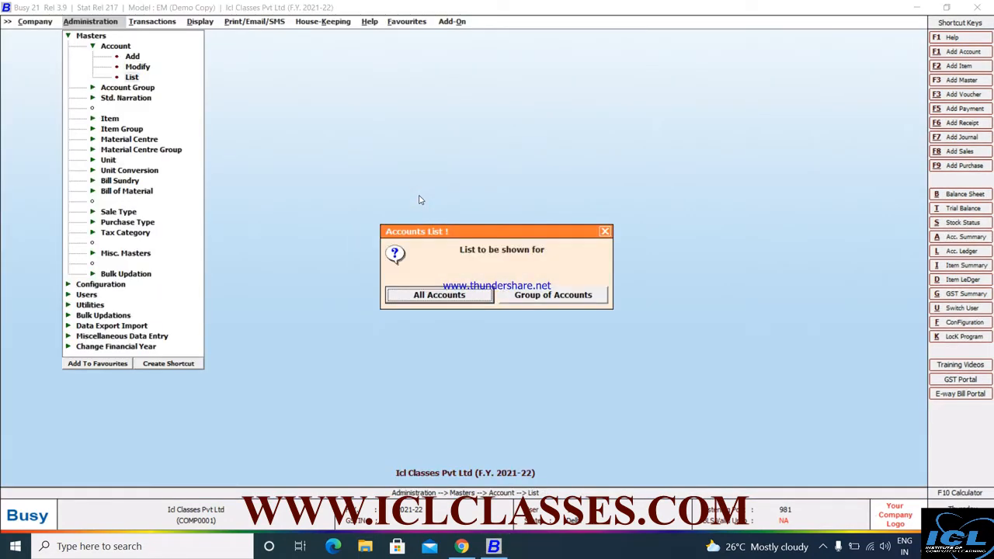
key("Return")
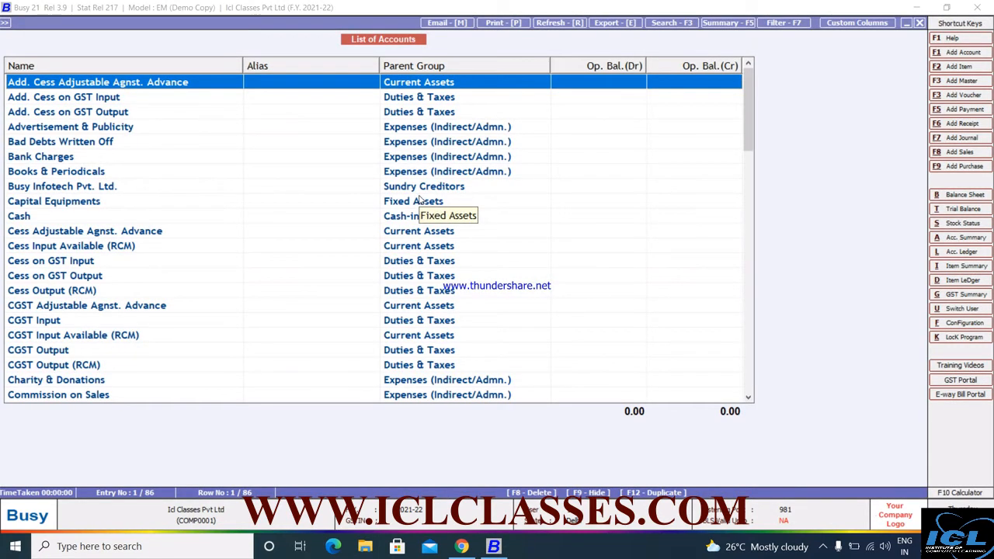
key("Escape")
key("Escape")
key("Escape")
key("Escape")
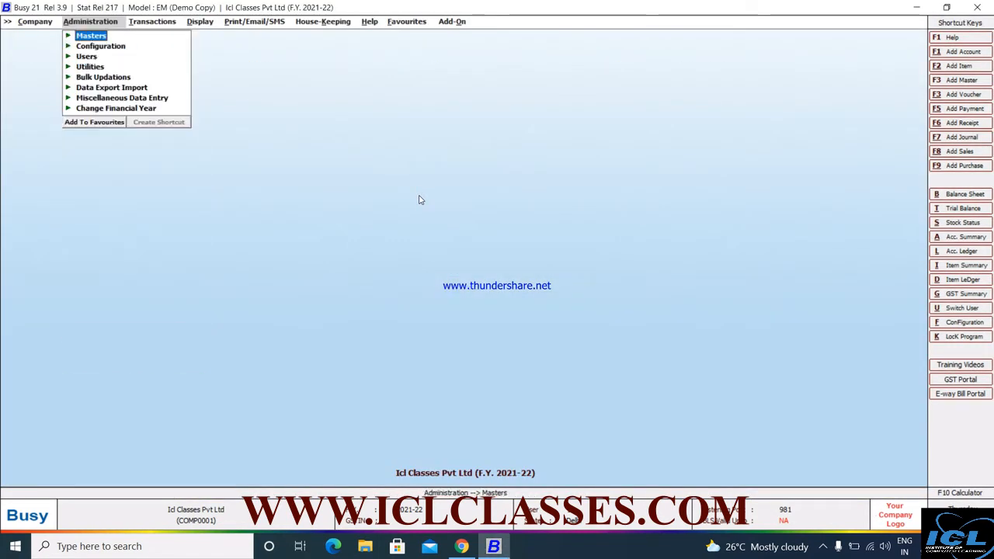
Open the Vivo Mobile 1909 item master for modification from the list of items
key("Return")
key("Down")
key("Down")
key("Down")
key("Down")
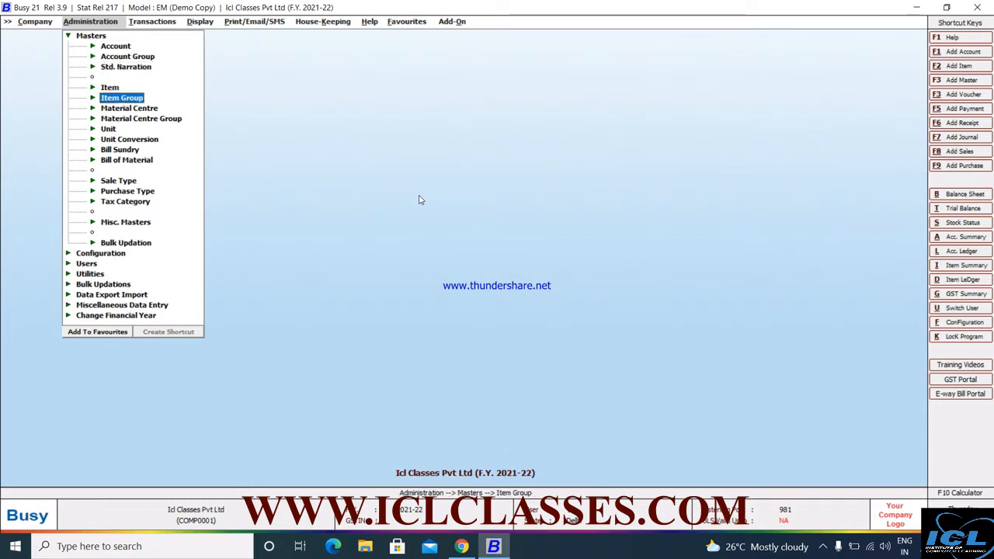
key("Up")
key("Return")
key("Down")
key("Down")
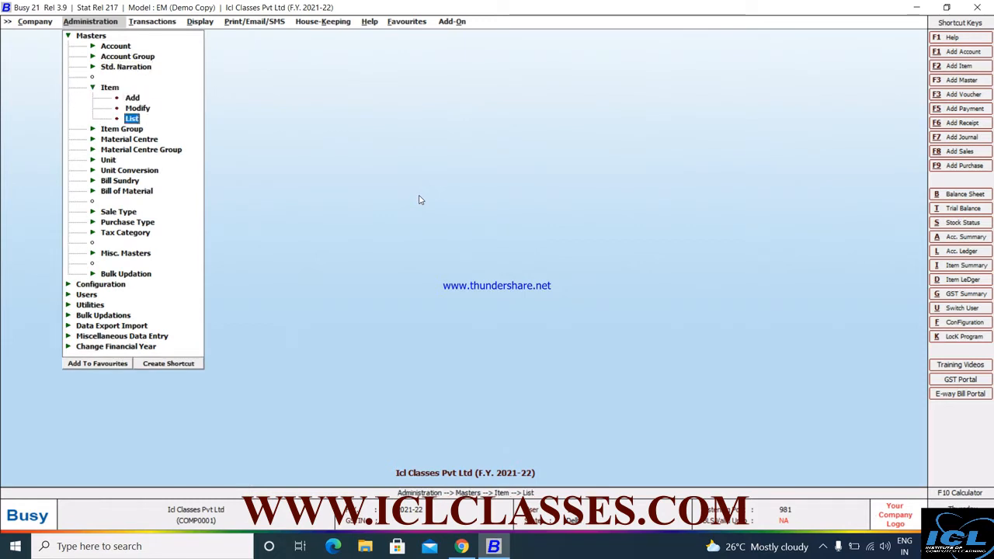
key("Return")
key("Return")
key("Return")
key("F2")
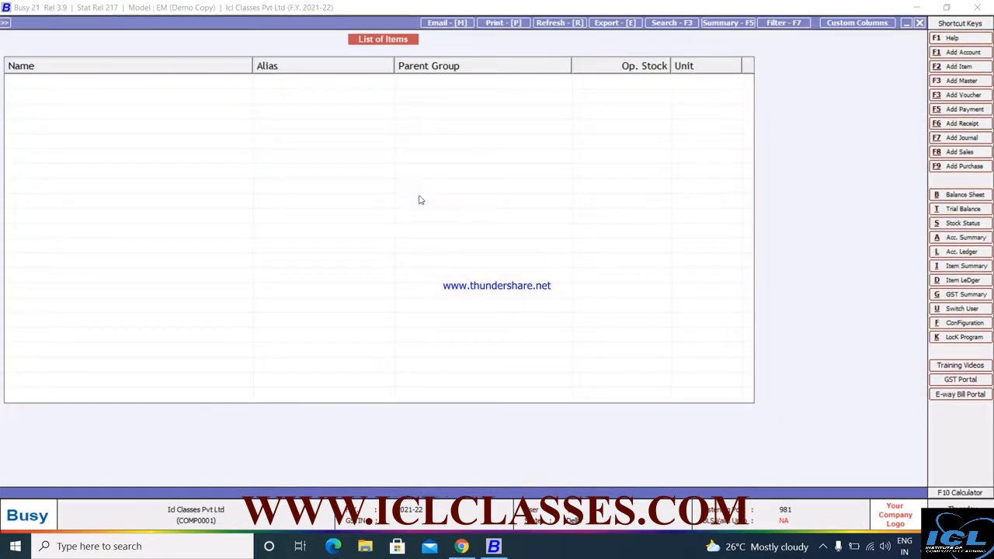
key("Return")
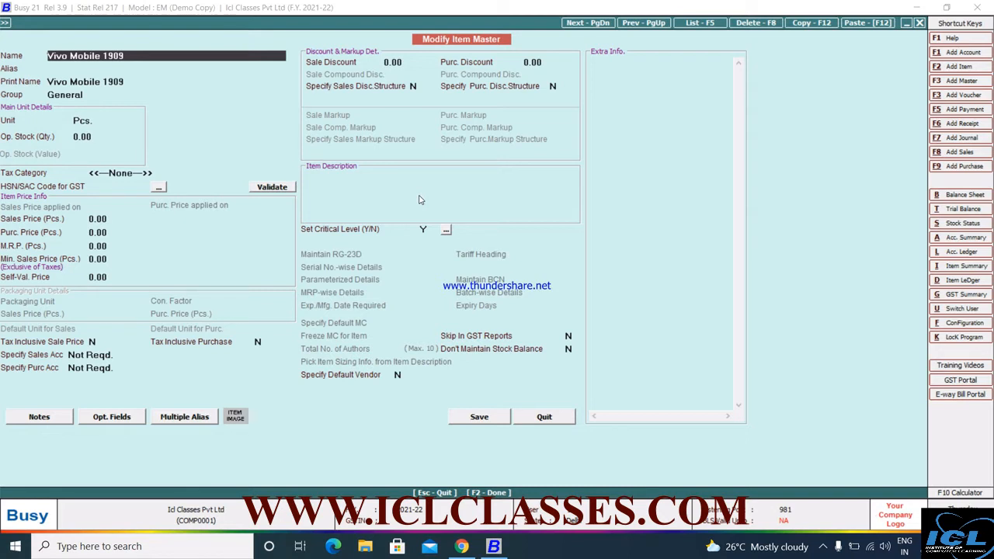
Set the sales price per piece of Vivo Mobile 1909 to 20,000
key("Return")
key("Return")
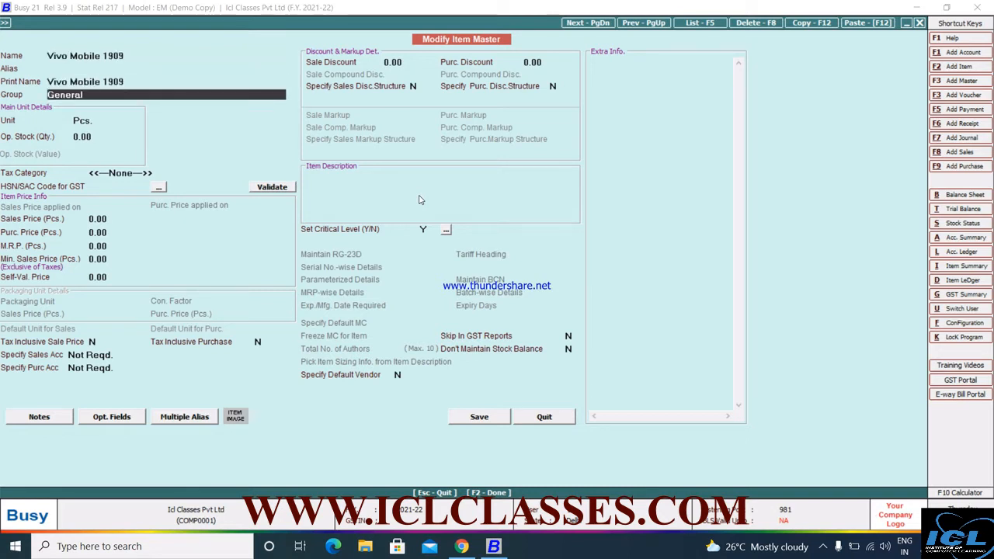
key("Return")
key("Return")
key("Return")
key("Return")
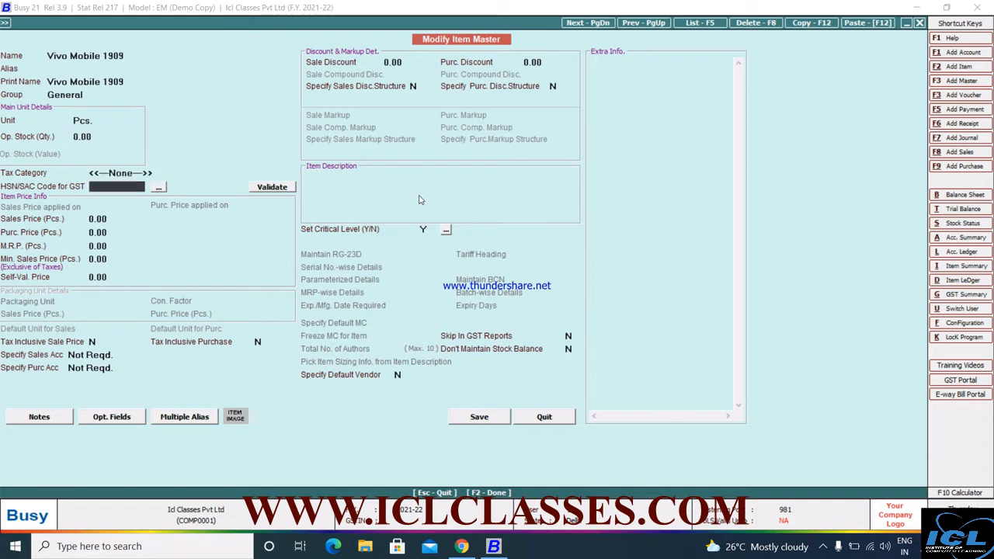
key("Return")
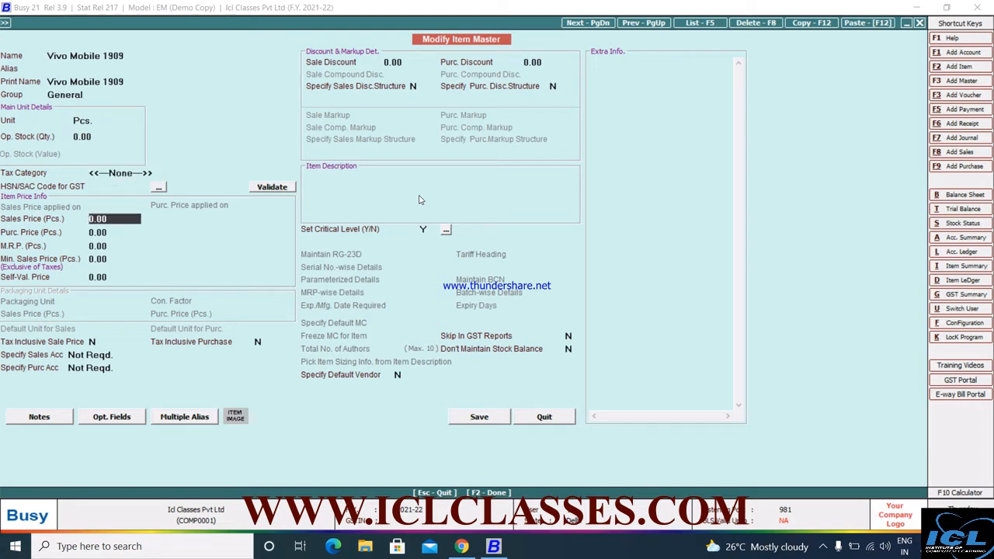
type("25000")
key("BackSpace")
key("BackSpace")
key("BackSpace")
key("BackSpace")
key("BackSpace")
type("20,000")
key("Return")
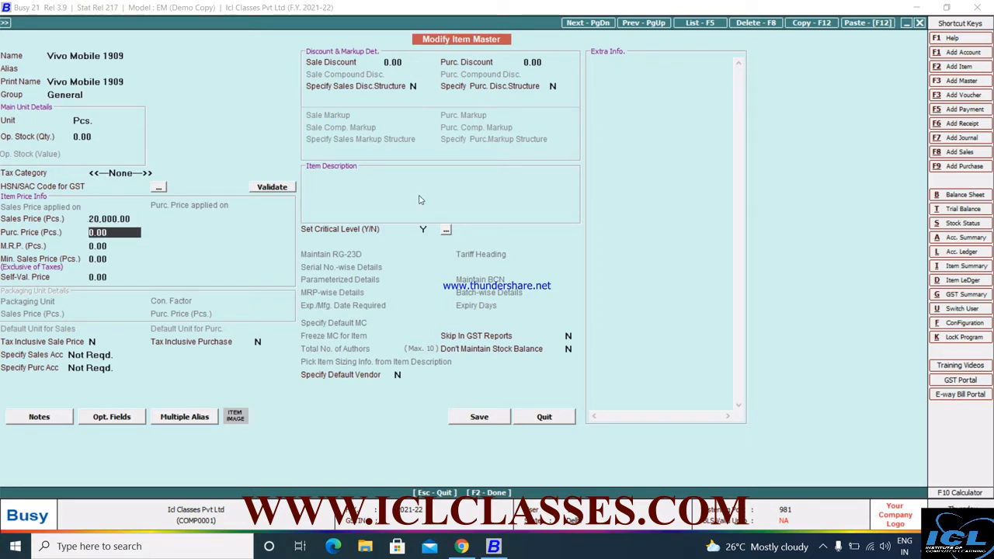
Set the item's purchase price to 18,000 and its M.R.P. to 21,500 per piece
type("180000")
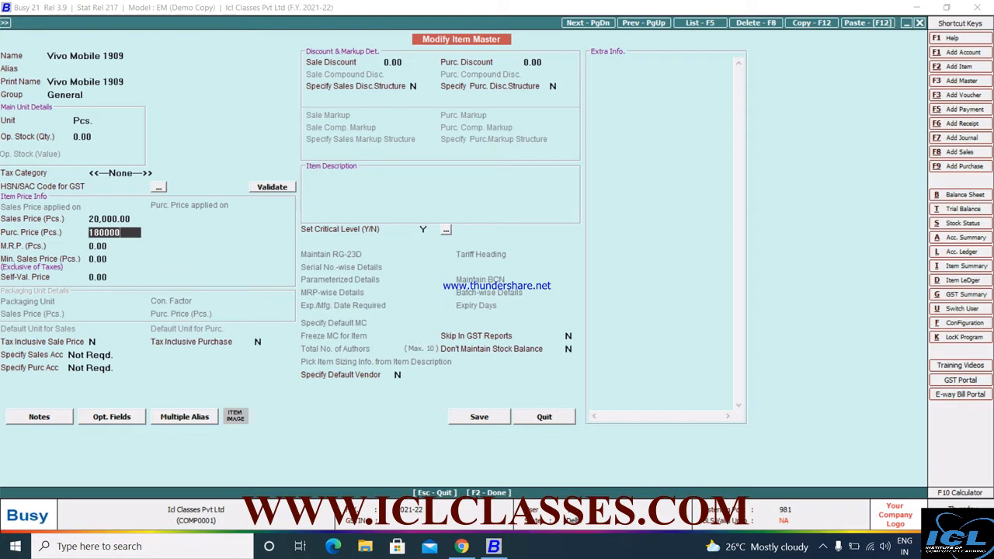
key("BackSpace")
key("Return")
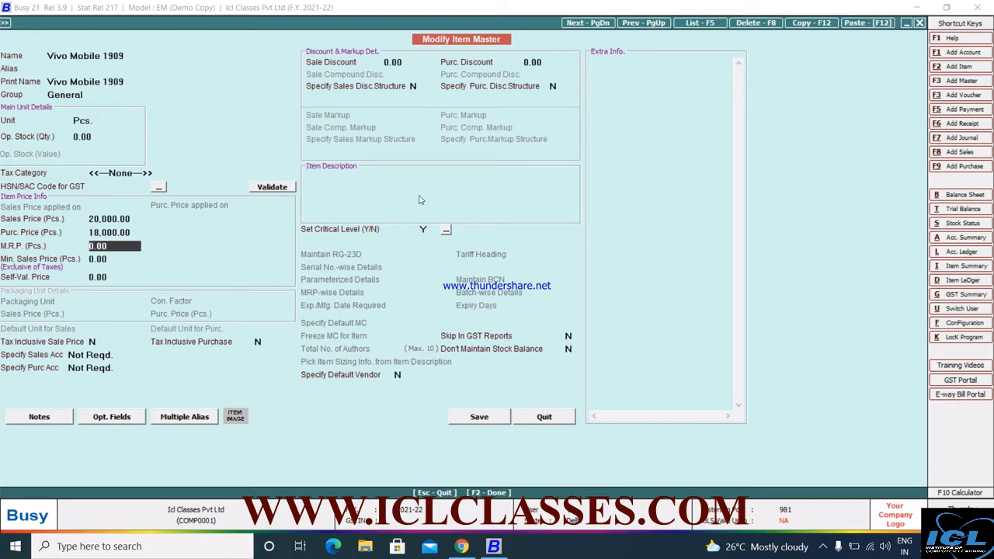
type("21500")
key("Return")
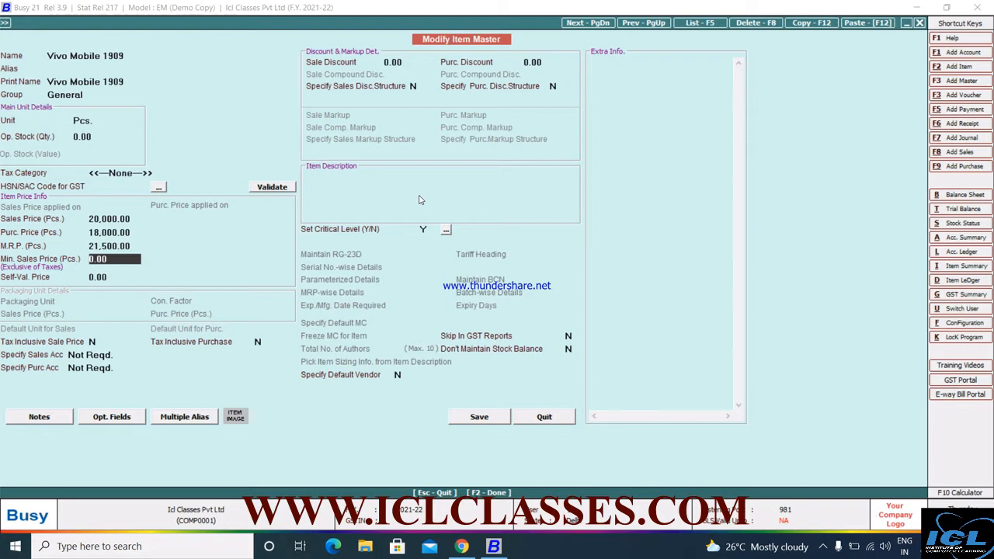
Save the modified item without an HSN/SAC code and leave the item list and masters
key("F2")
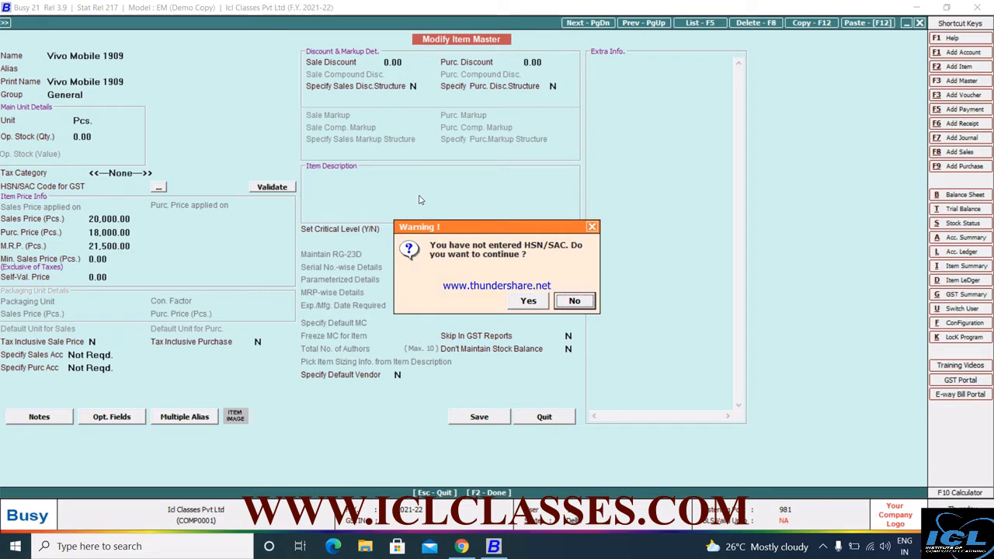
key("Left")
key("Return")
key("Return")
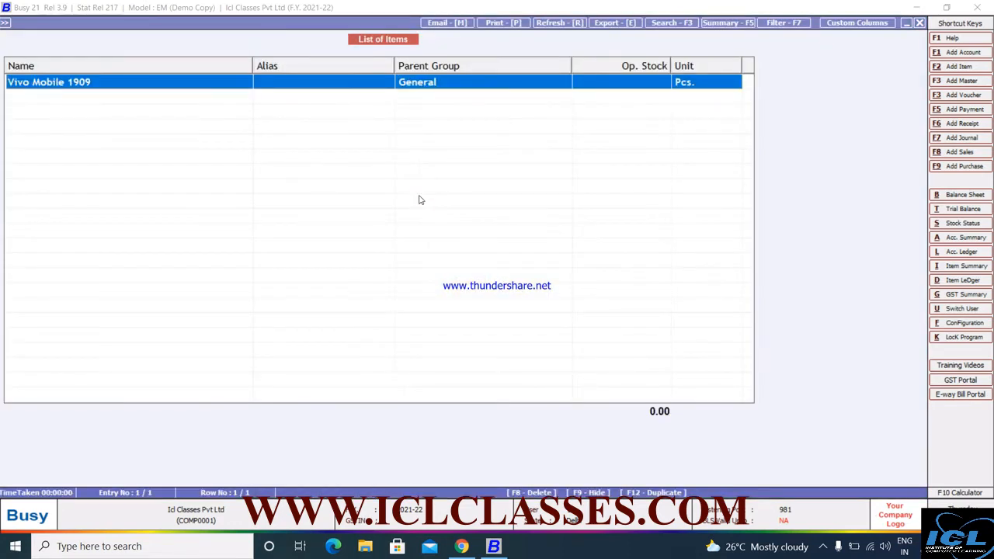
key("Escape")
key("Escape")
key("Escape")
key("Escape")
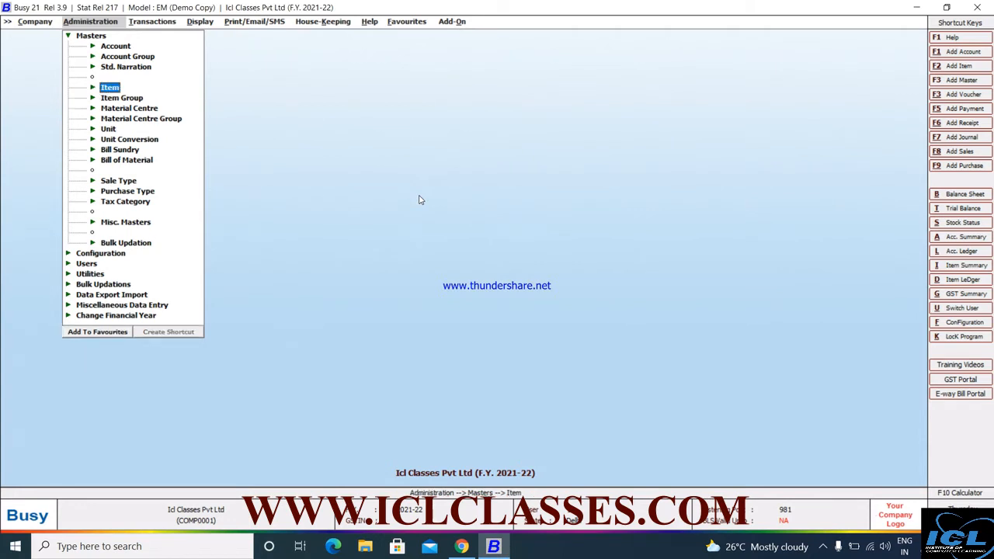
key("Escape")
Open the Inventory settings in the Features / Options configuration
key("Down")
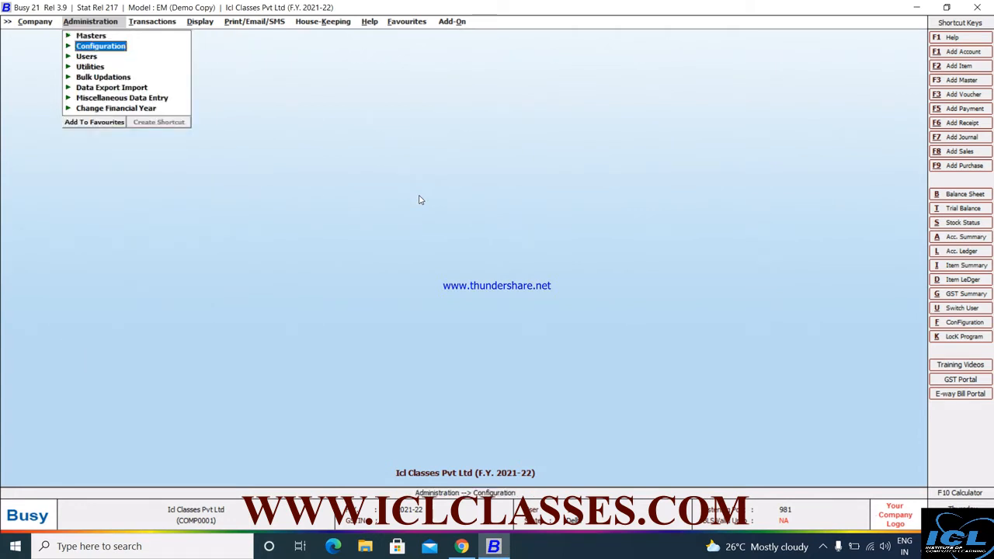
key("Return")
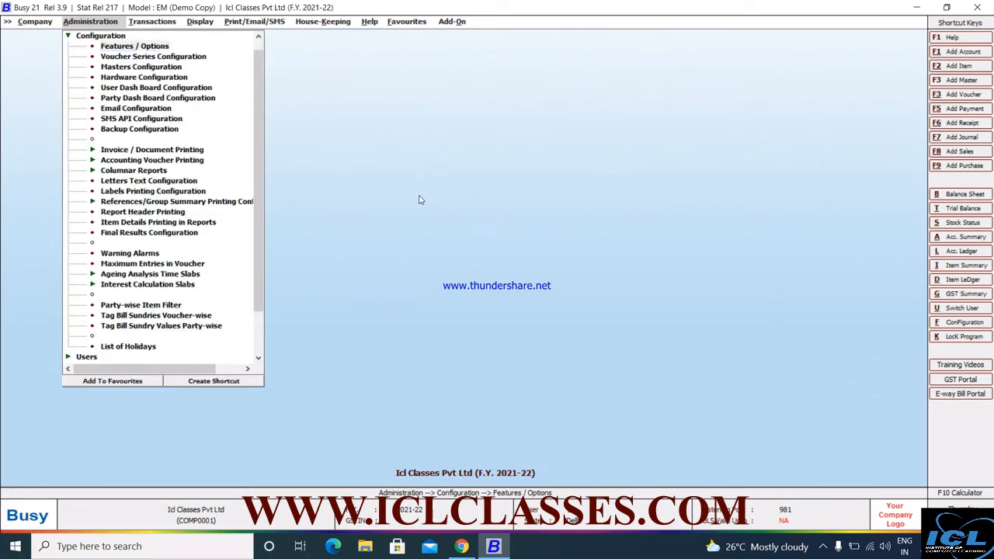
key("Return")
key("Down")
key("Down")
key("Down")
key("Down")
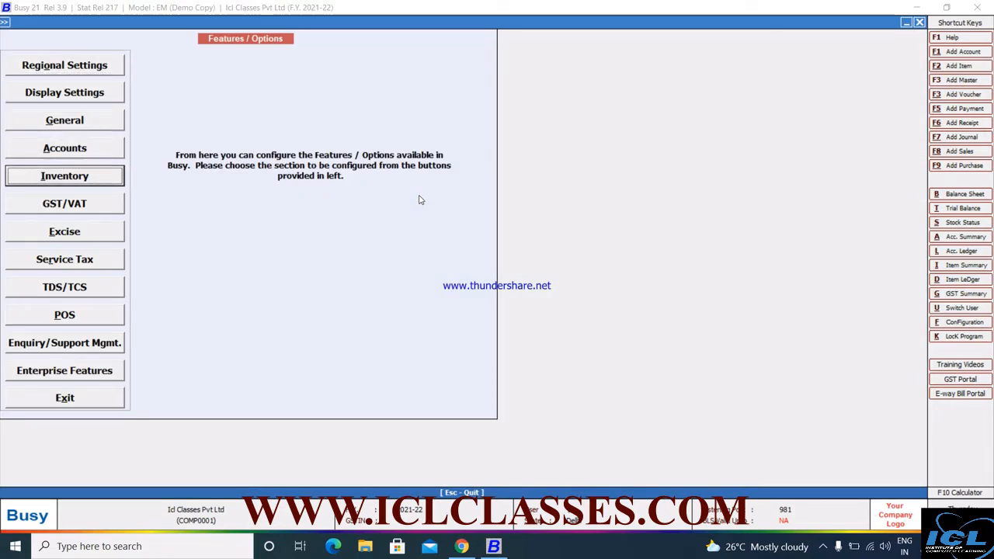
key("Return")
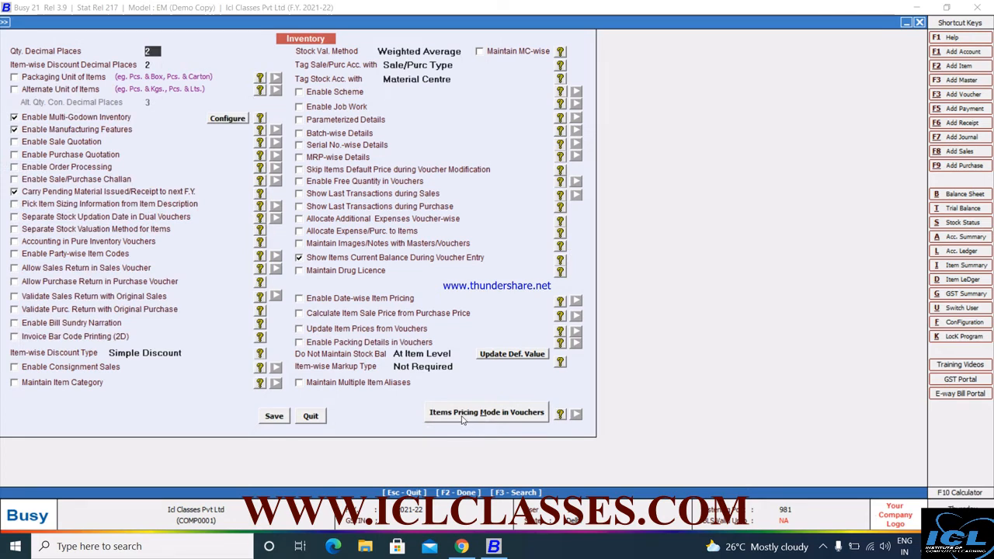
Set the sale pricing mode in vouchers to Default (Pick from Item Master), save the Inventory settings and exit Features / Options
left_click(462, 417)
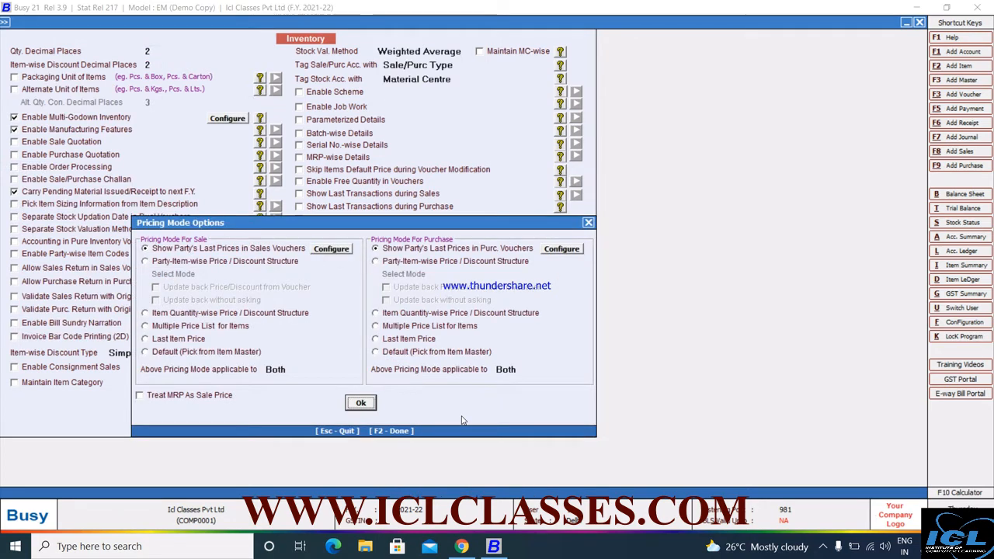
left_click(146, 354)
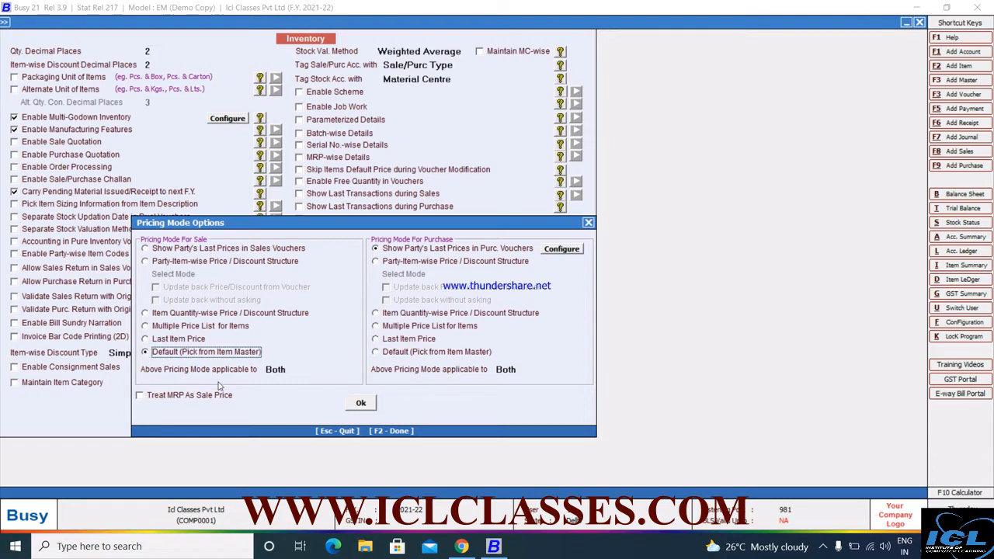
left_click(361, 404)
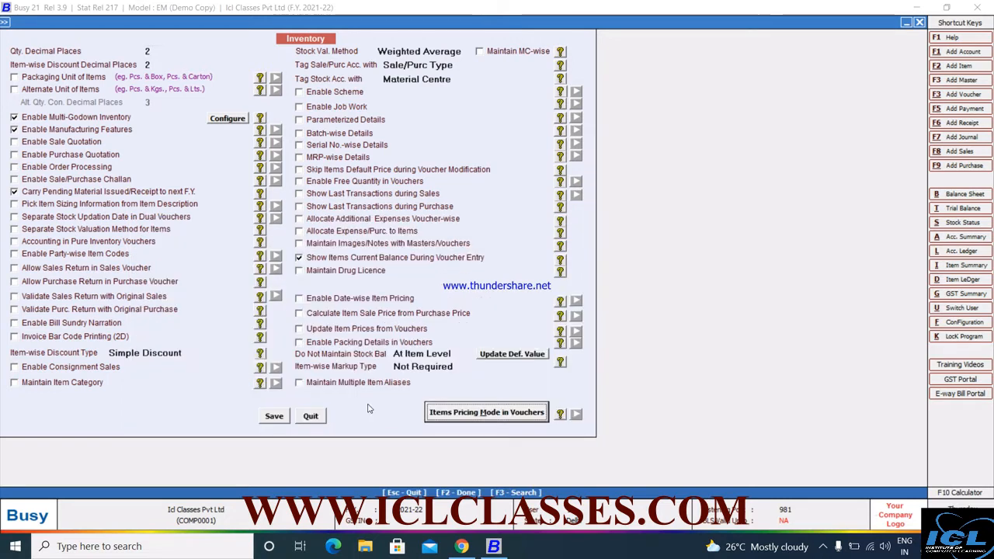
left_click(273, 418)
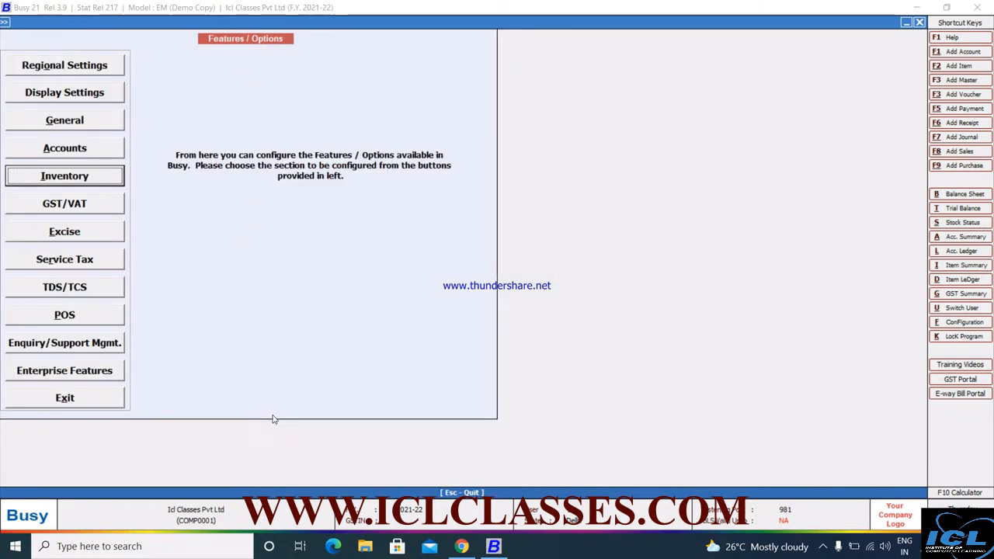
left_click(111, 405)
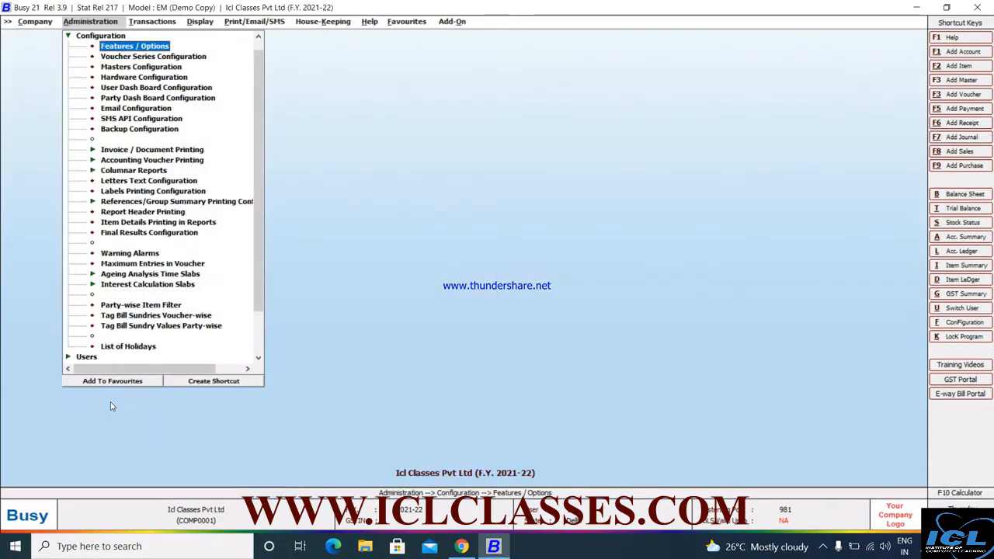
Start a new purchase voucher in the Main series and date it 01-04-2021
key("Right")
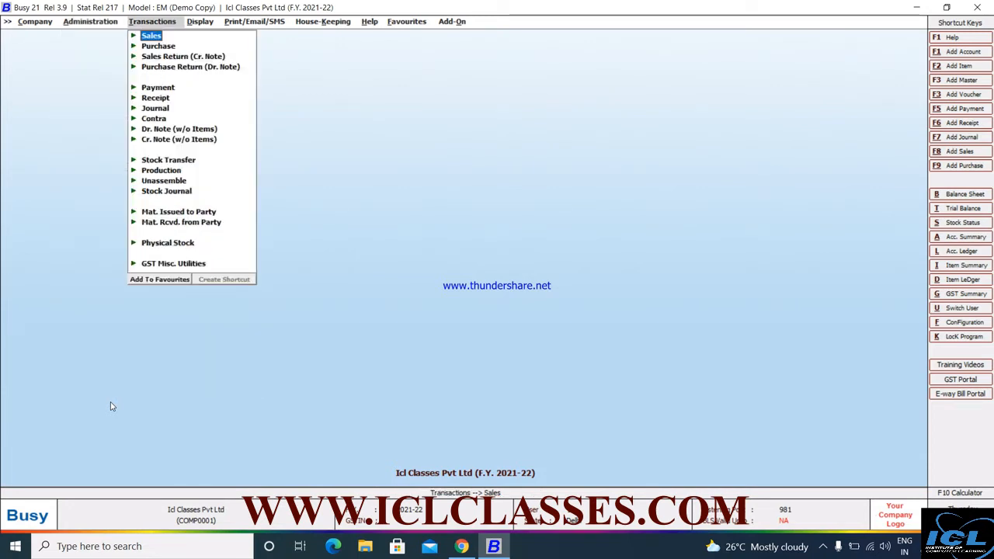
key("Down")
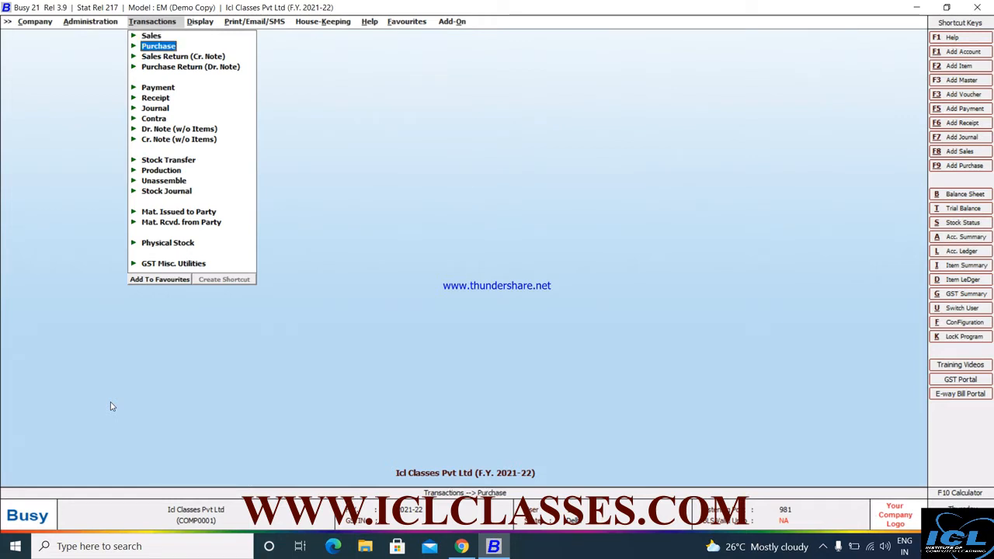
key("Return")
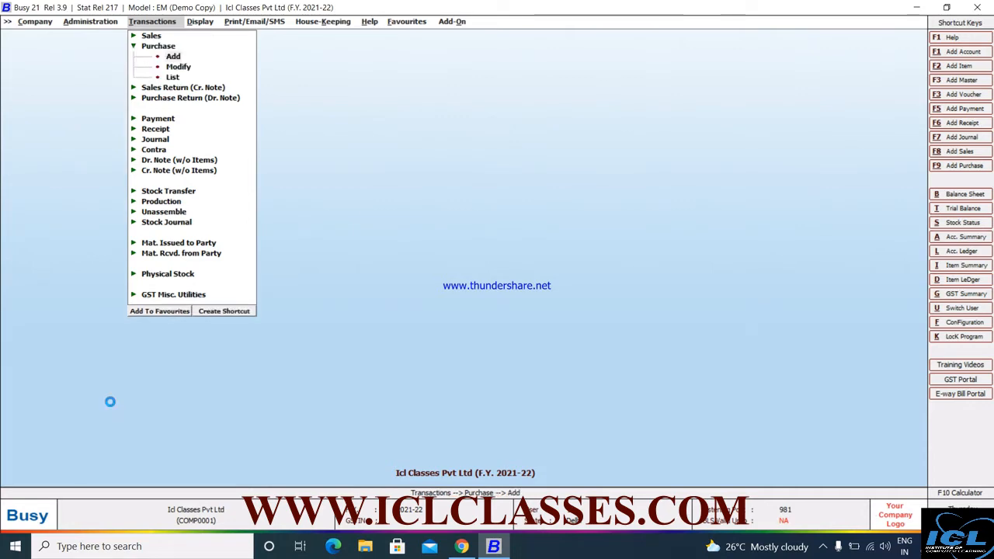
key("Return")
key("Return")
type("01-4")
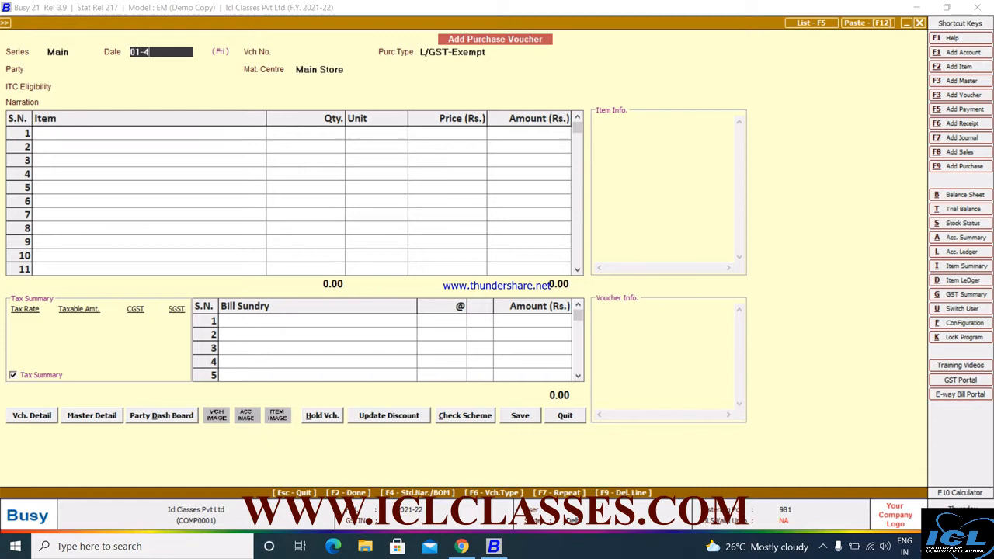
key("Return")
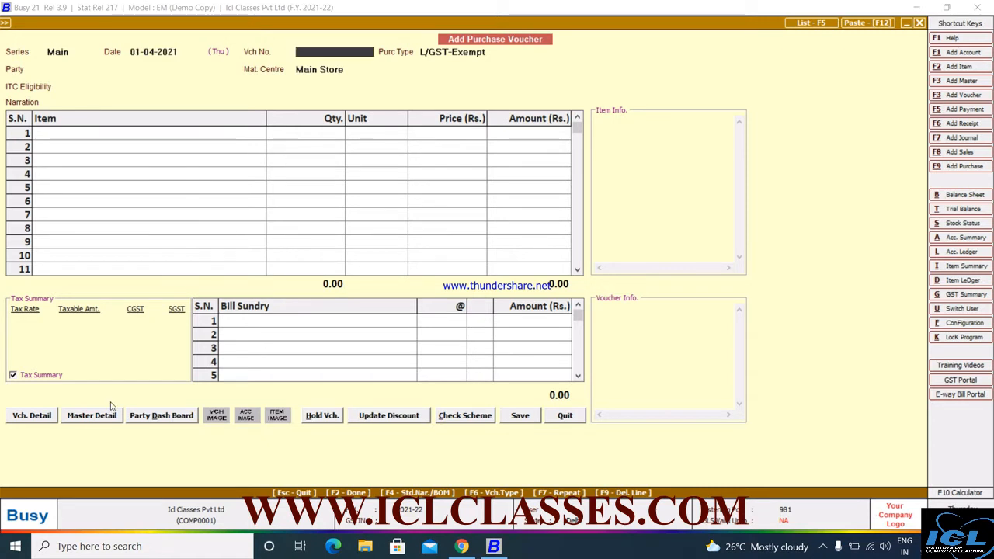
Number the purchase voucher 001, accept the duplicate voucher number and keep L/GST-Exempt as the purchase type
type("001")
key("Return")
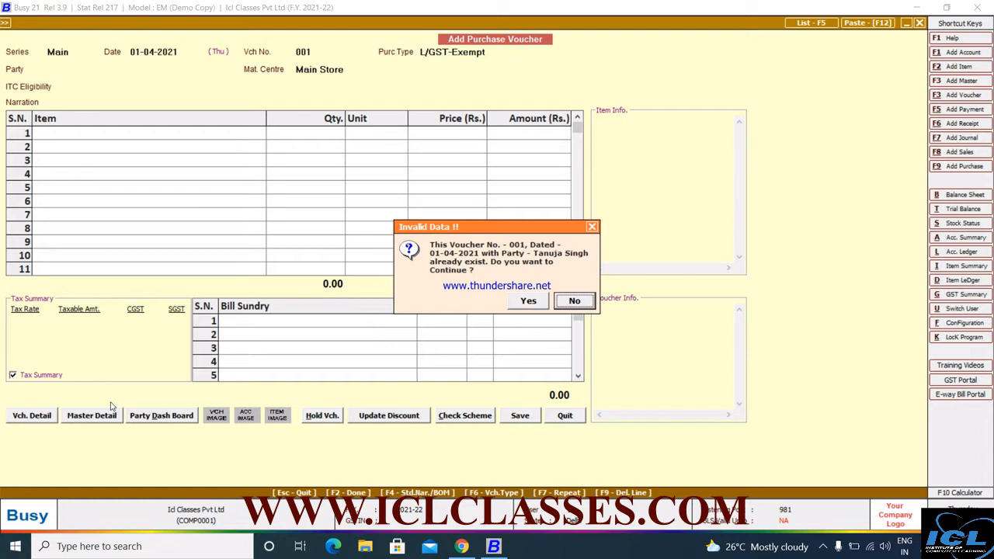
key("Left")
key("Return")
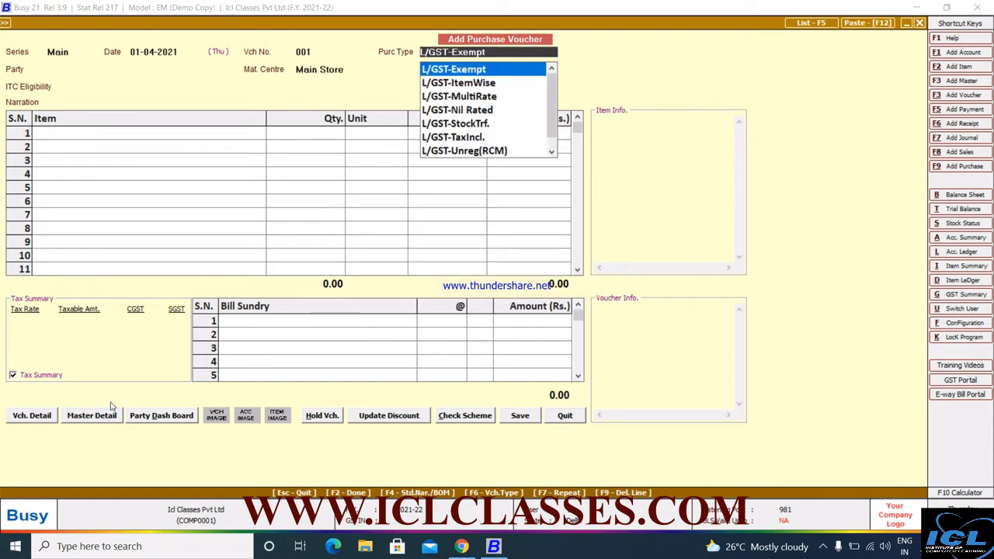
key("Return")
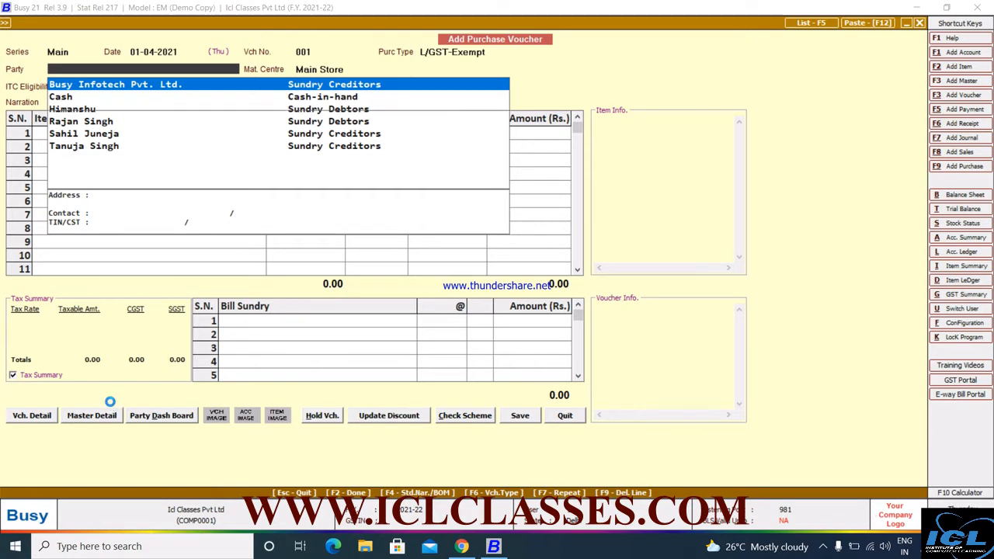
Start a new account master for the purchase party and enter the supplier's full name, without an alias
key("F3")
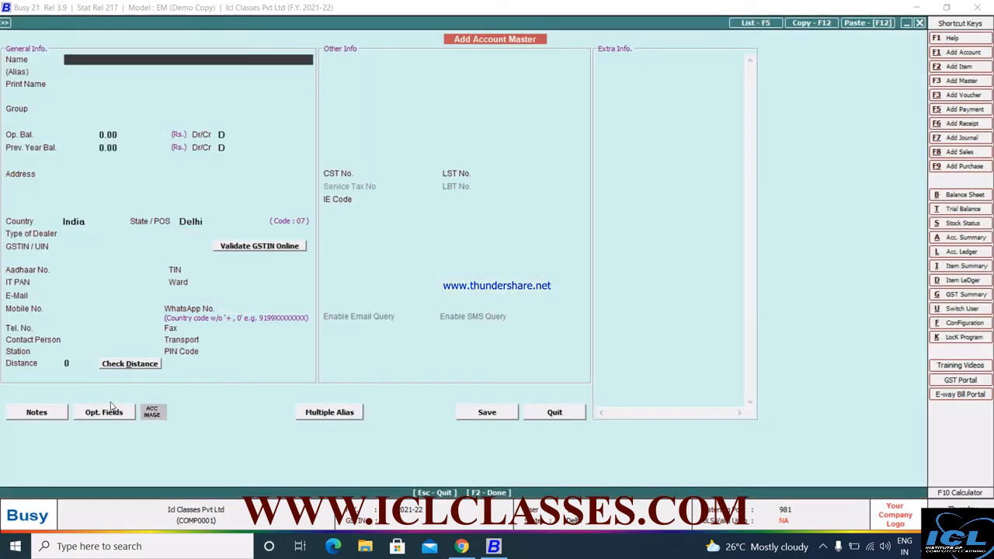
type("rahul singh")
key("Return")
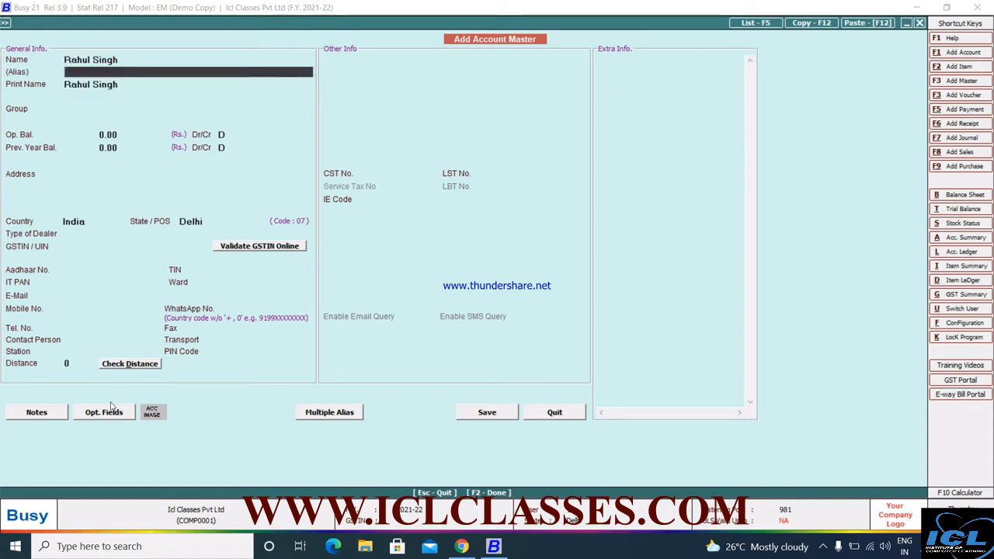
key("Return")
key("Return")
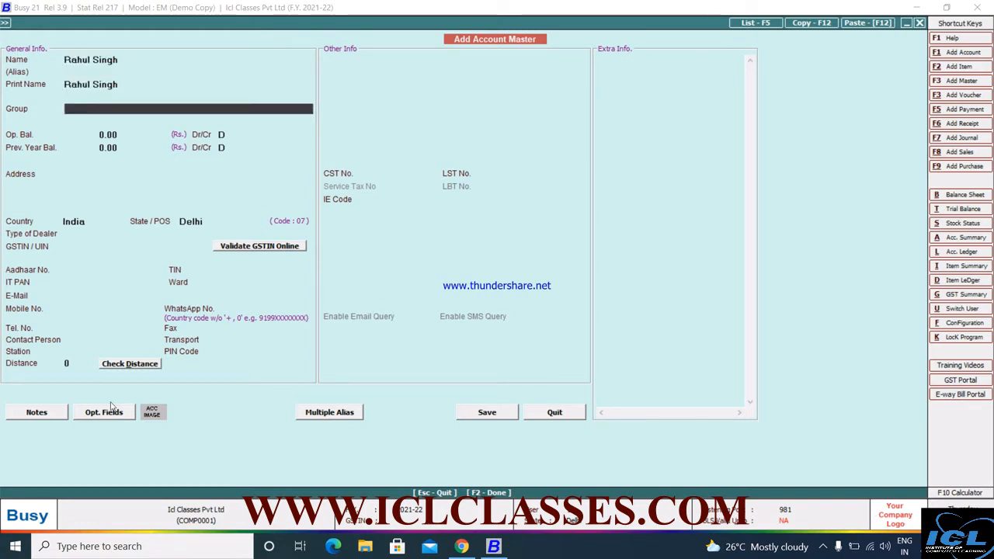
Assign the supplier account to the Sundry Creditors group and save it with the dealer type Un-Registered
type("s")
key("Down")
key("Down")
key("Down")
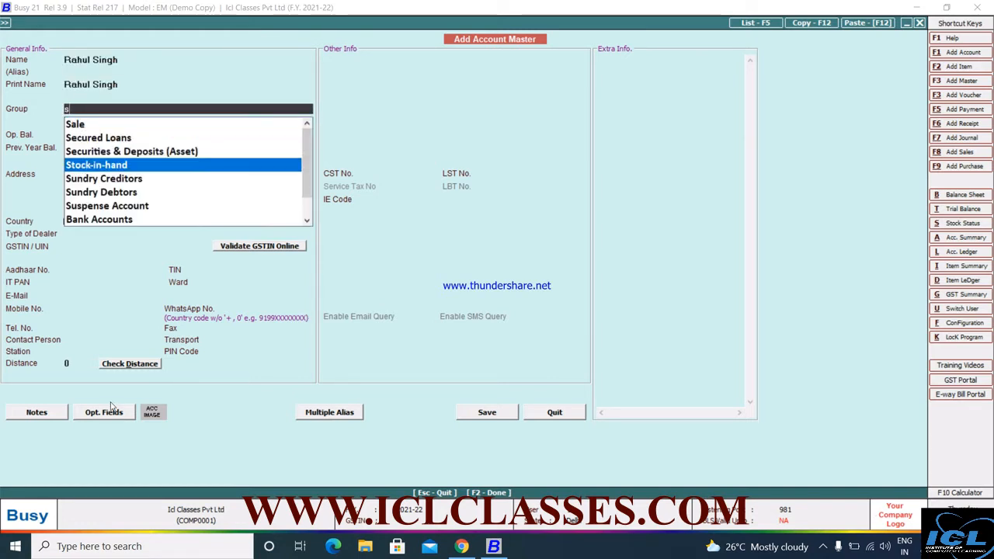
key("Down")
key("Return")
key("Return")
key("Return")
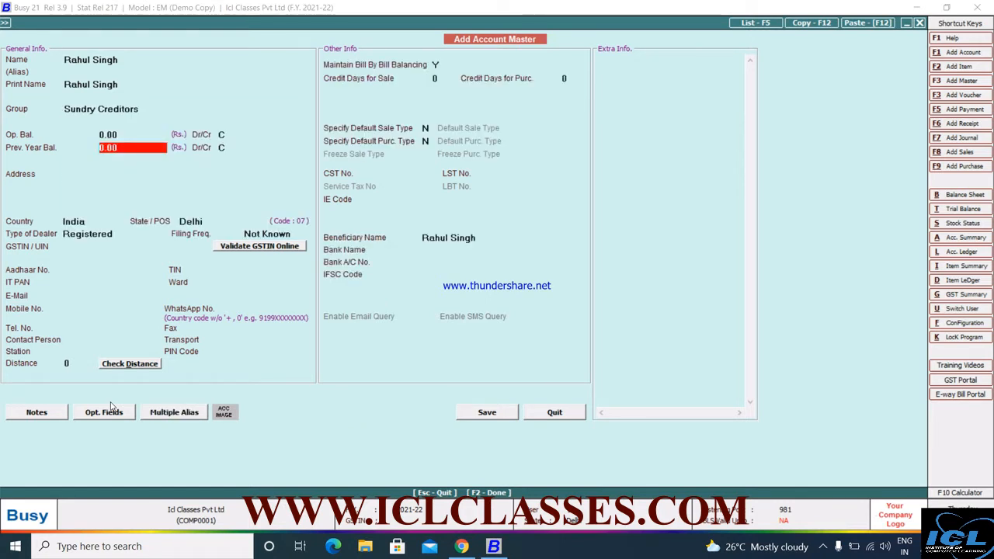
key("F2")
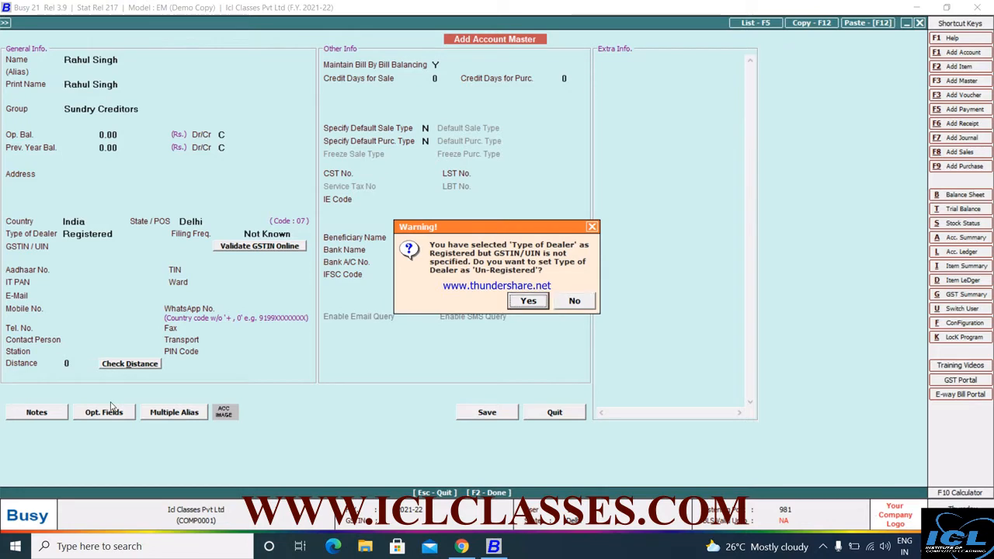
key("Return")
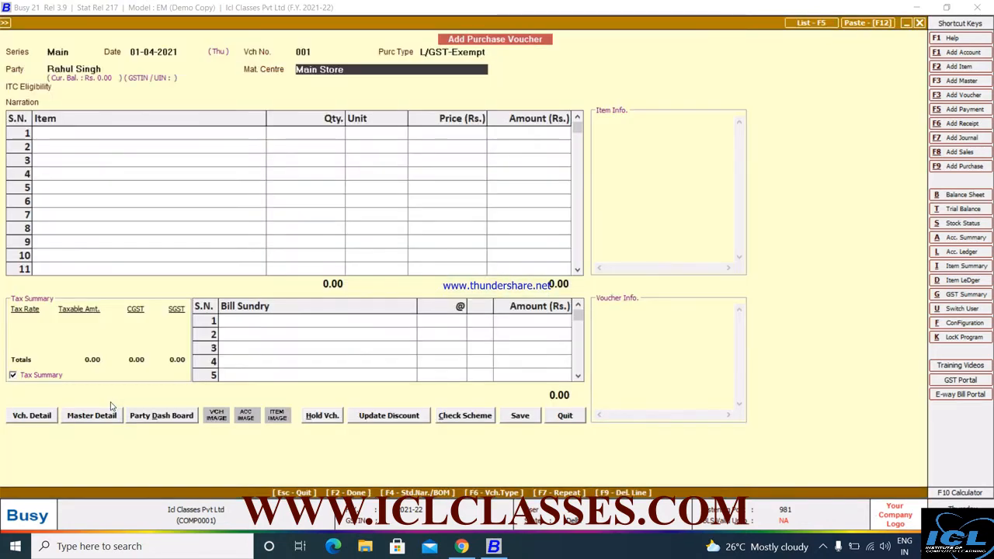
Keep Main Store as the material centre, set ITC Eligibility to None and leave the narration empty
key("Return")
key("Down")
key("Down")
key("Down")
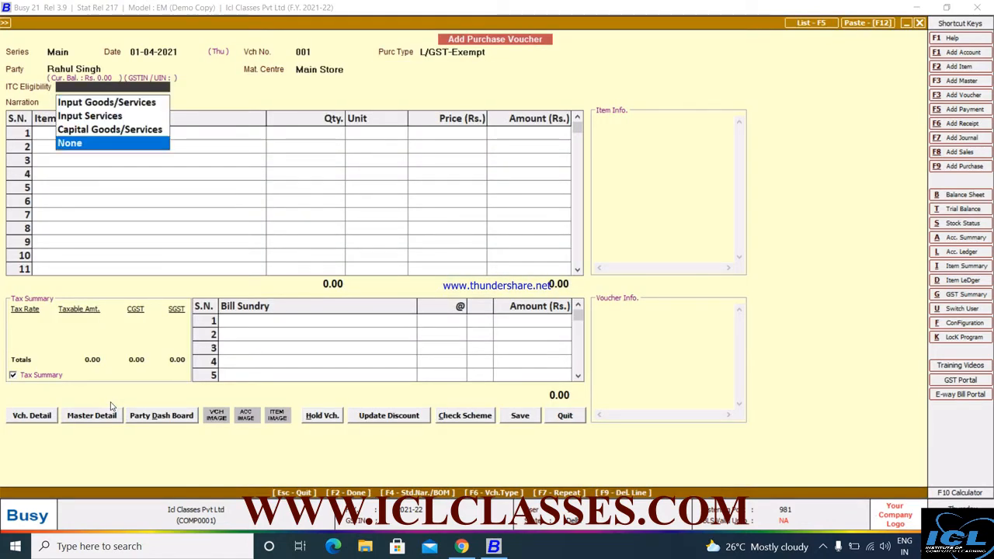
key("Return")
key("Return")
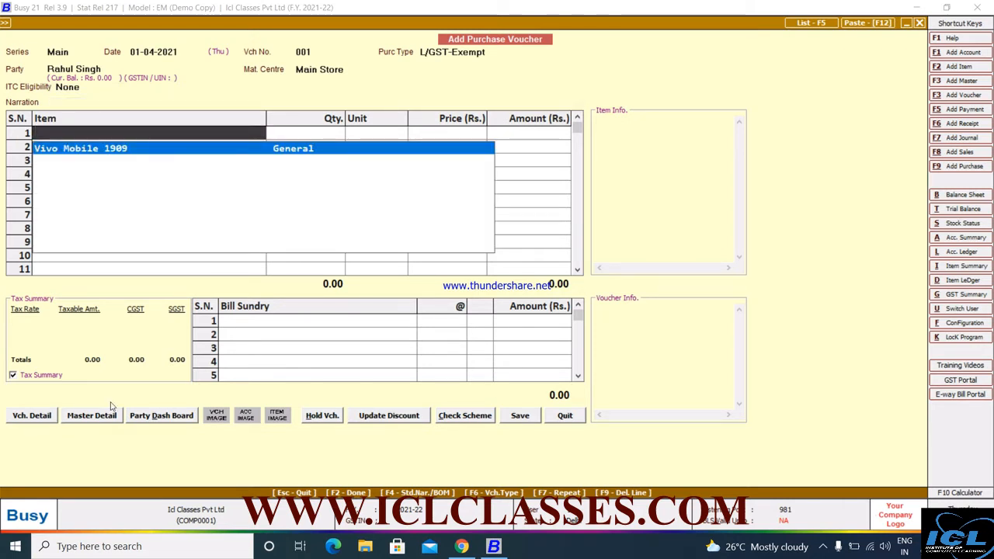
Enter 1 piece of Vivo Mobile 1909 on the first item line and override its price with 17,500
key("Return")
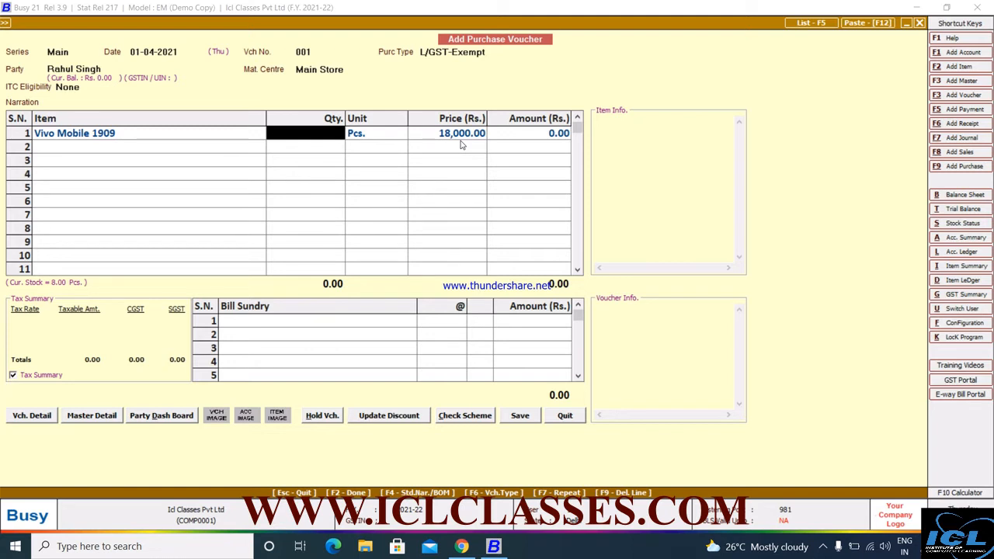
type("1")
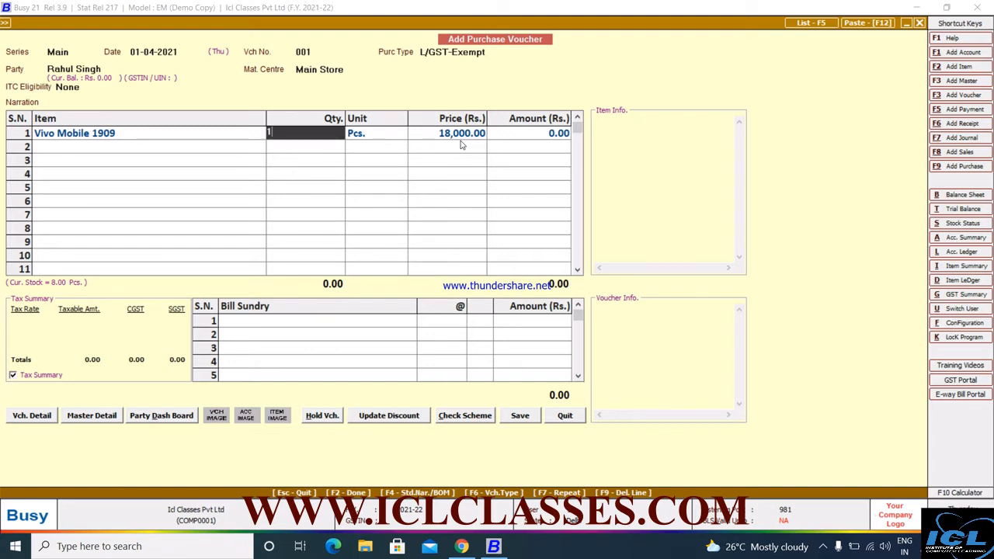
key("Return")
key("Return")
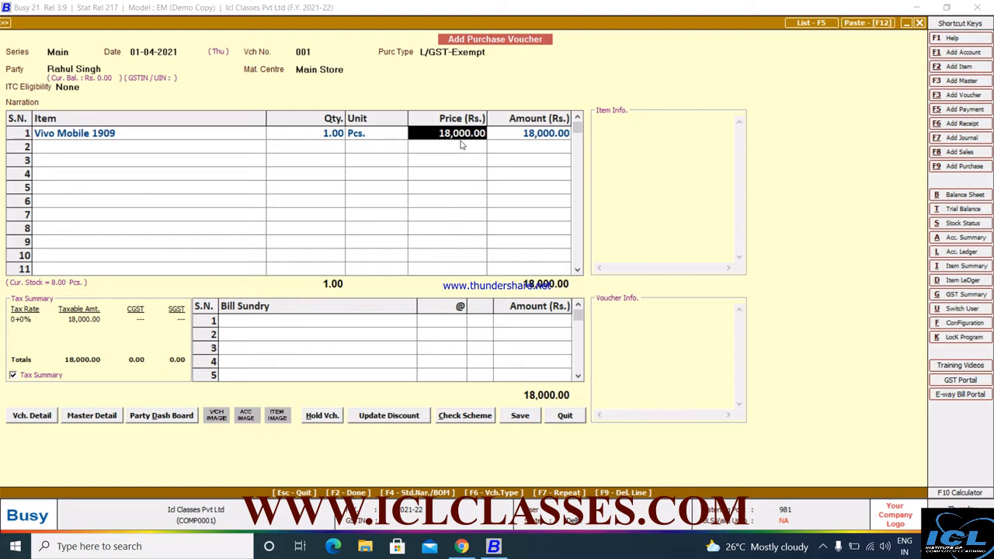
type("1")
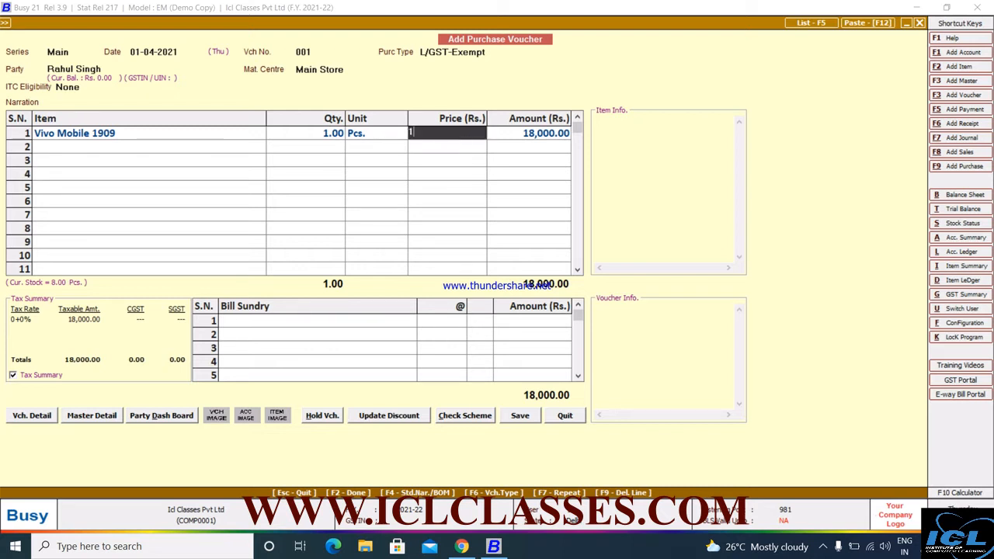
type("7,500")
key("Return")
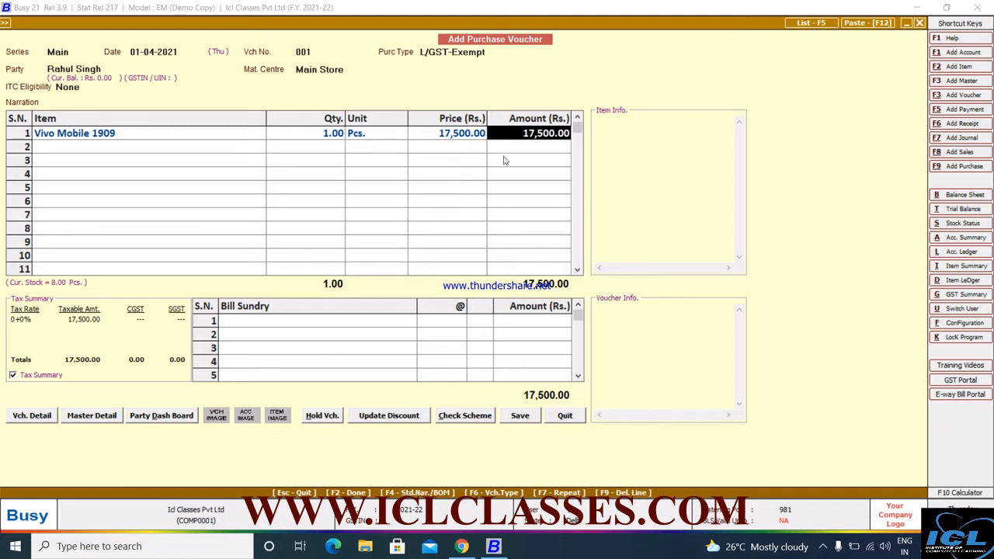
Save the purchase voucher with purchase bill number 001 dated 01-04-2021, then exit purchase voucher entry
left_click(520, 417)
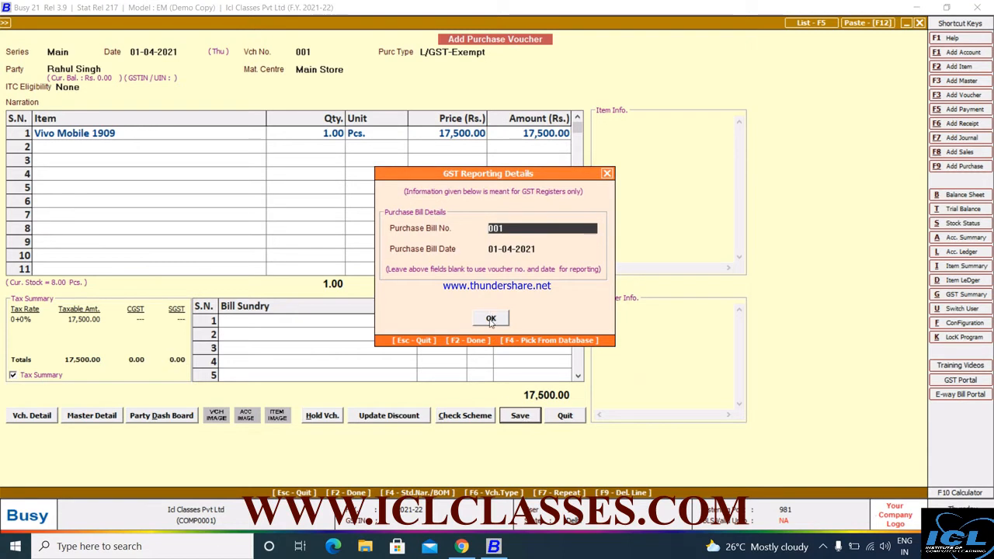
left_click(490, 320)
left_click(491, 360)
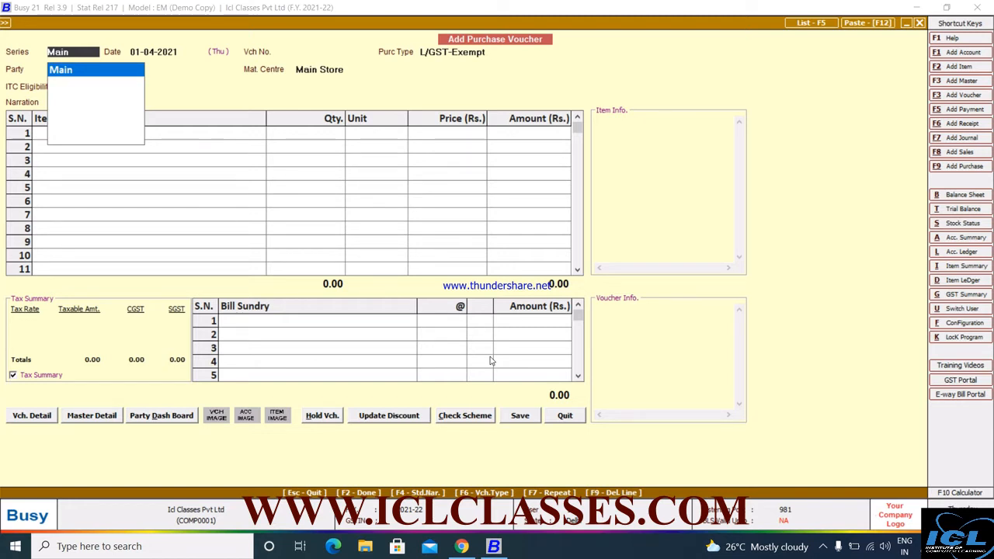
key("Escape")
key("Escape")
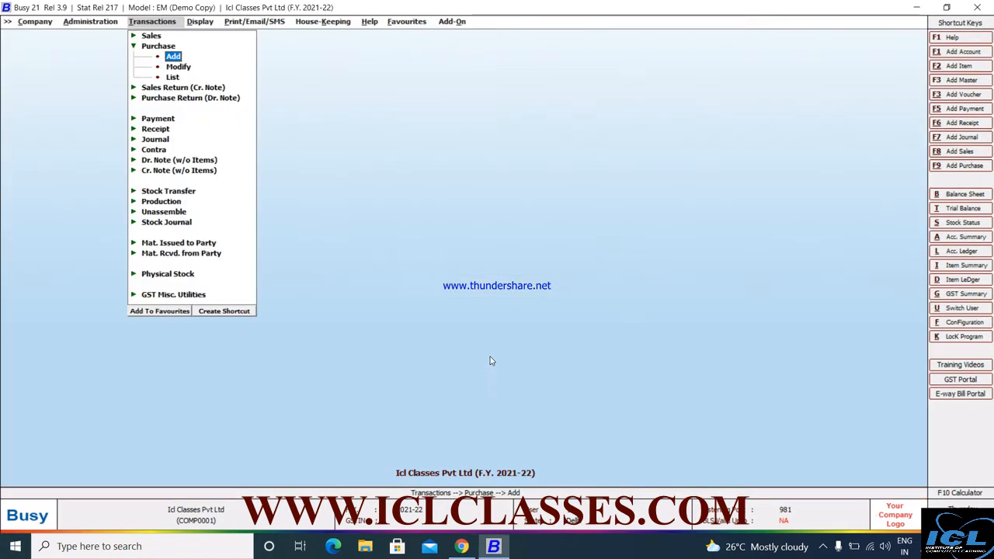
key("Escape")
Start a new sales voucher in the Main series, dated 03-04-2021, with the sale type L/GST-Exempt
key("Up")
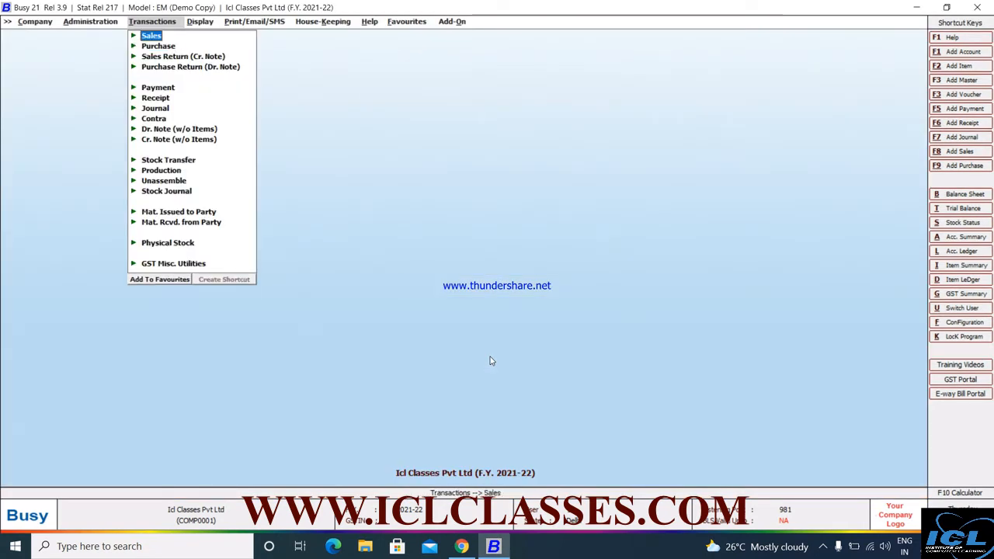
key("Return")
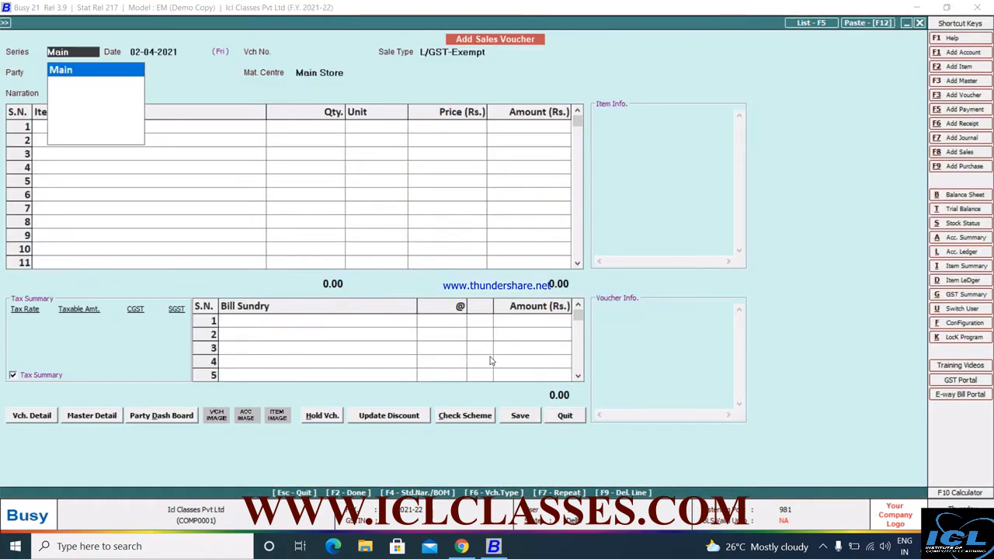
key("Return")
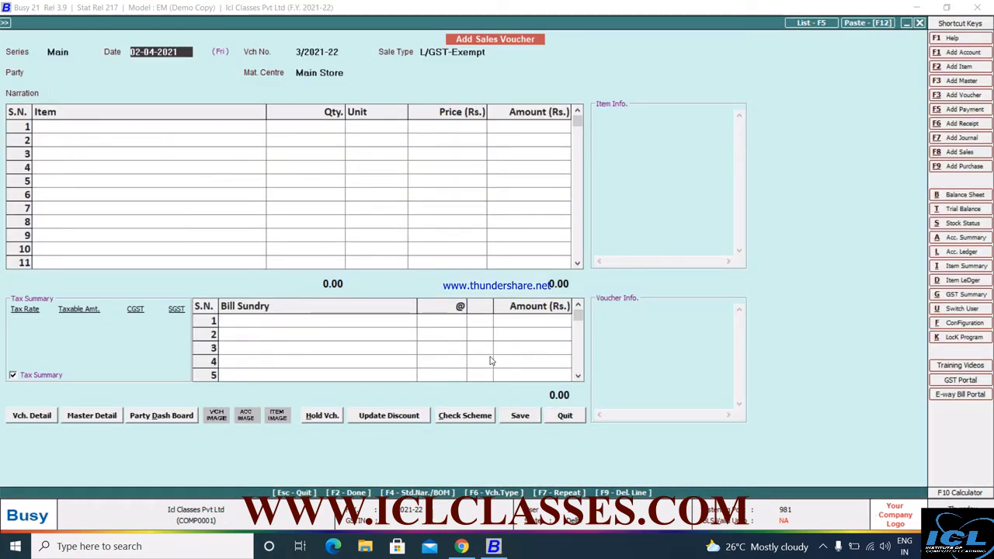
type("3")
key("Return")
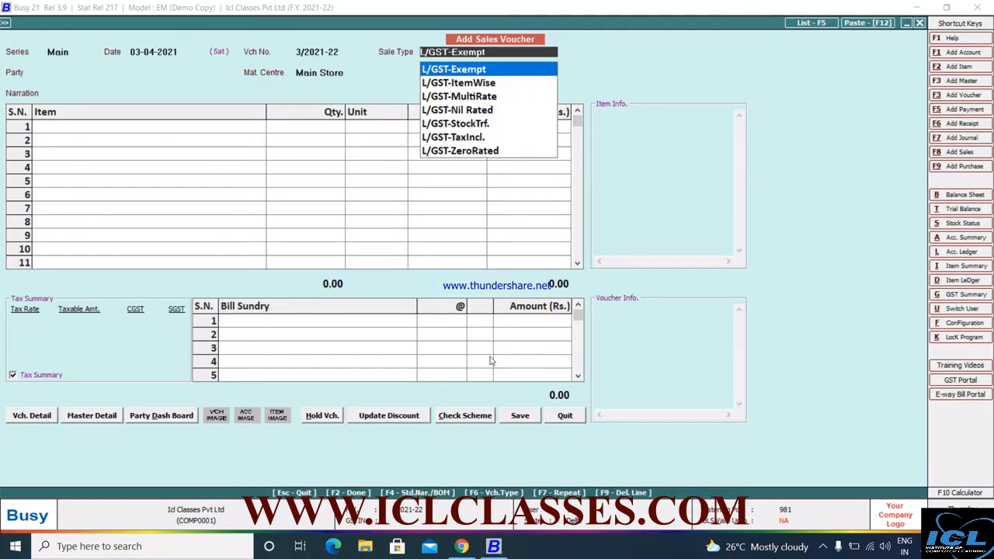
key("Return")
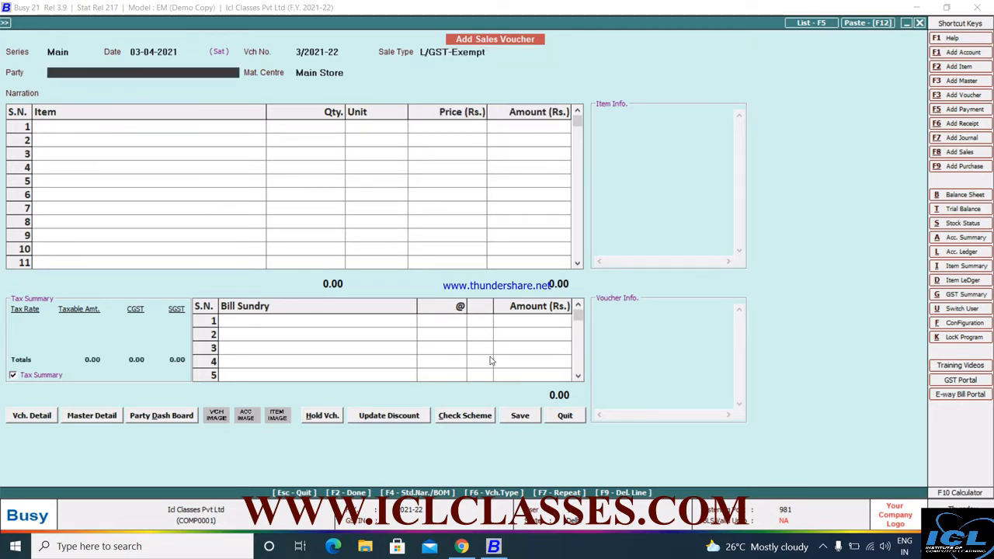
Start a new account master for the sales party and enter the customer's name, without an alias
key("F3")
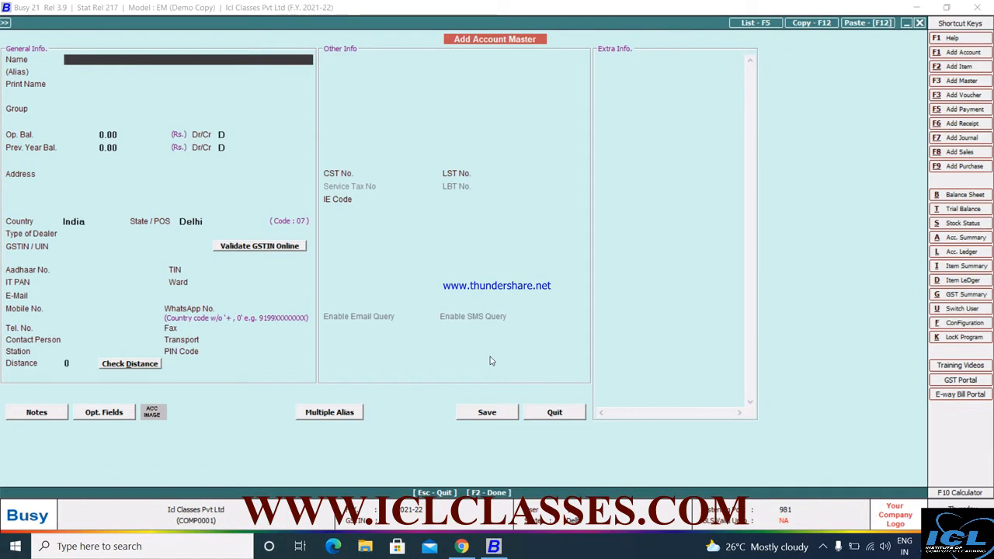
type("T Raj")
key("Return")
key("Return")
key("Return")
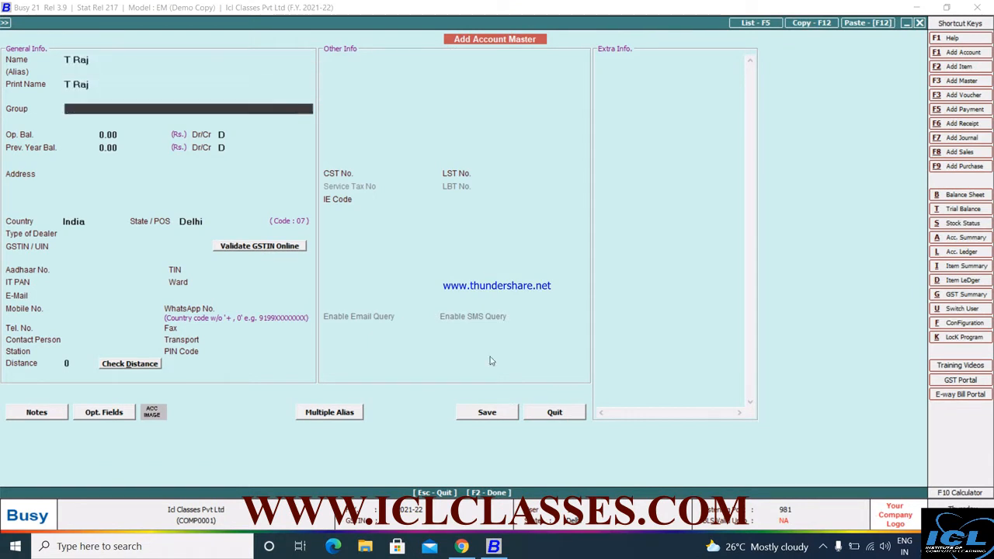
Assign the customer account to the Sundry Debtors group and save it as the sales voucher's party
type("s")
key("Down")
key("Down")
key("Down")
key("Down")
key("Down")
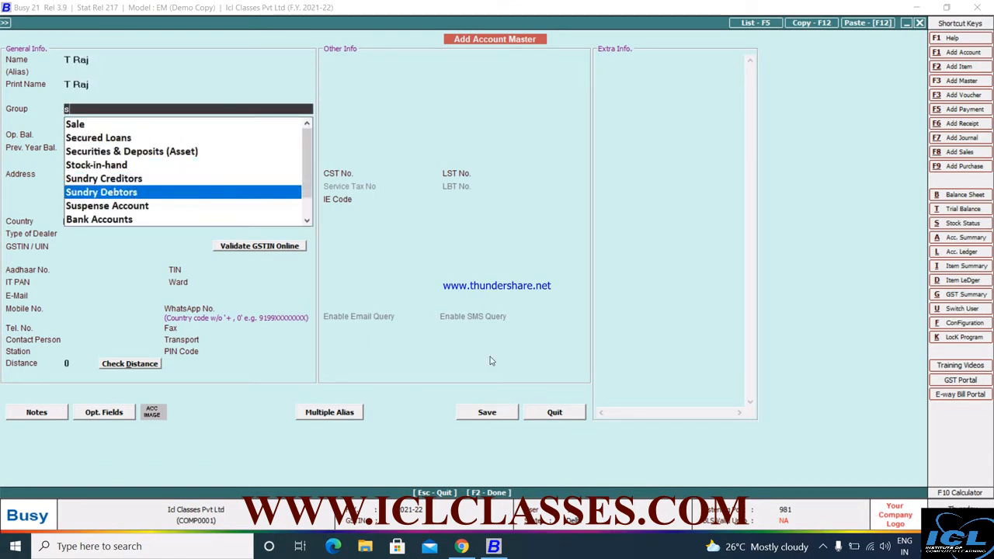
key("Return")
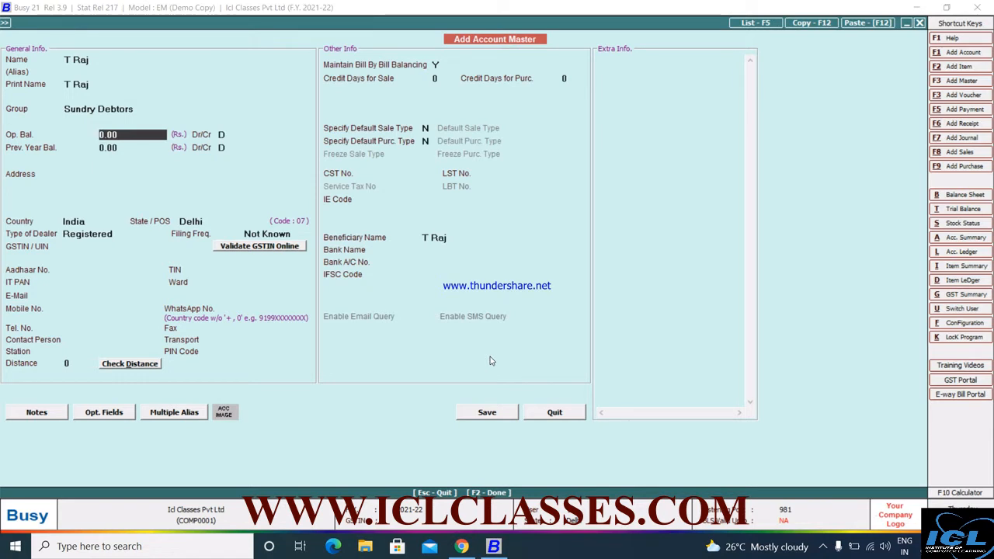
key("F2")
key("n")
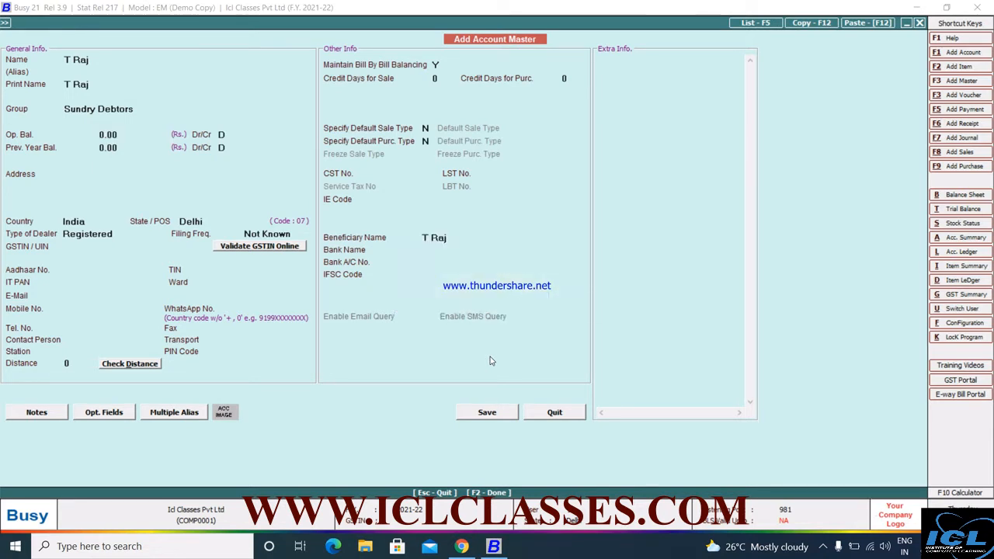
key("Return")
Keep Main Store as the material centre and enter 2 pieces of Vivo Mobile 1909 at the default price of 20,000
key("Return")
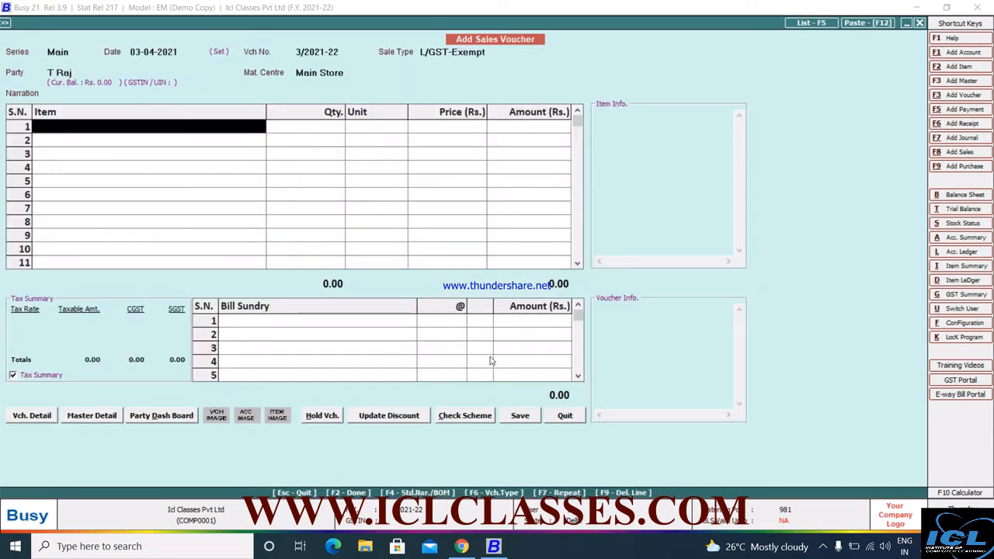
key("Return")
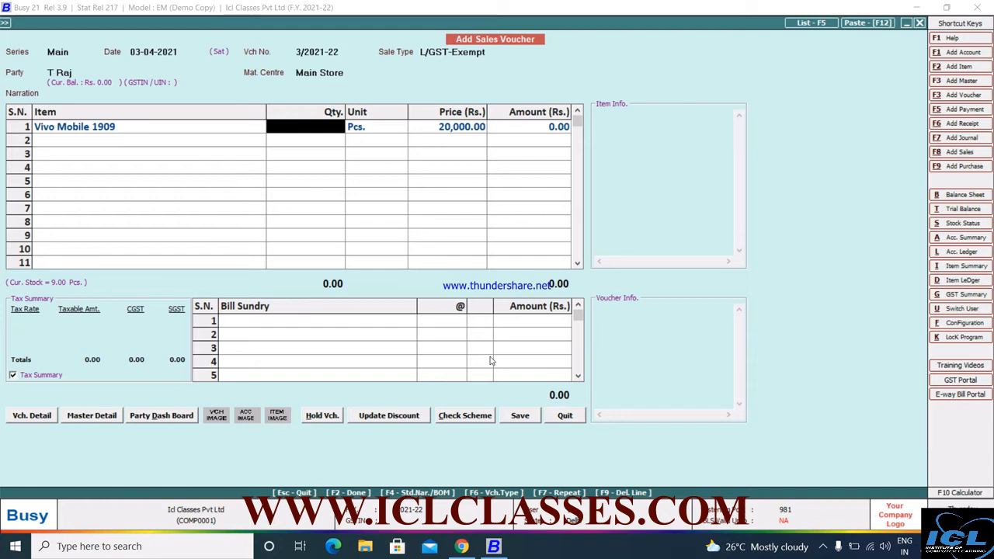
type("2")
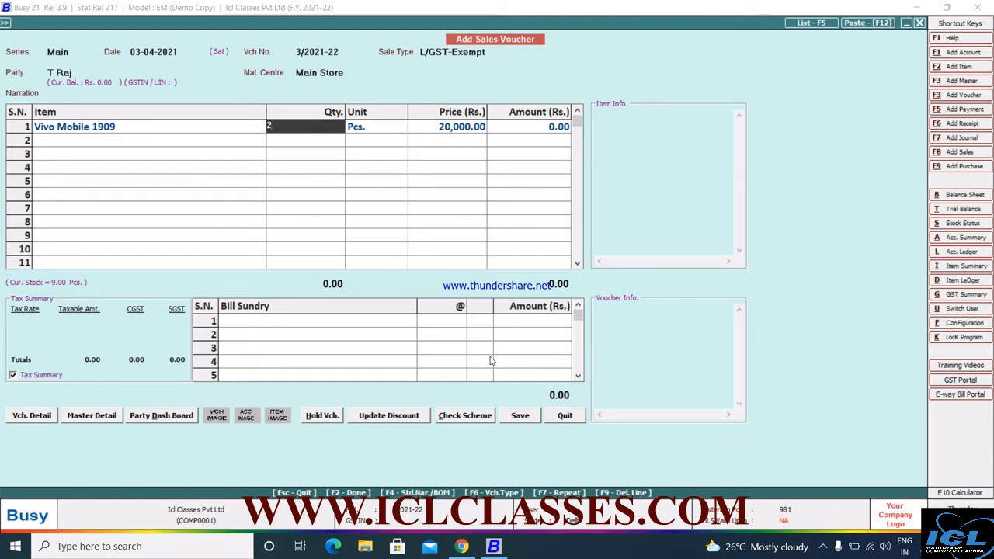
key("Return")
key("Return")
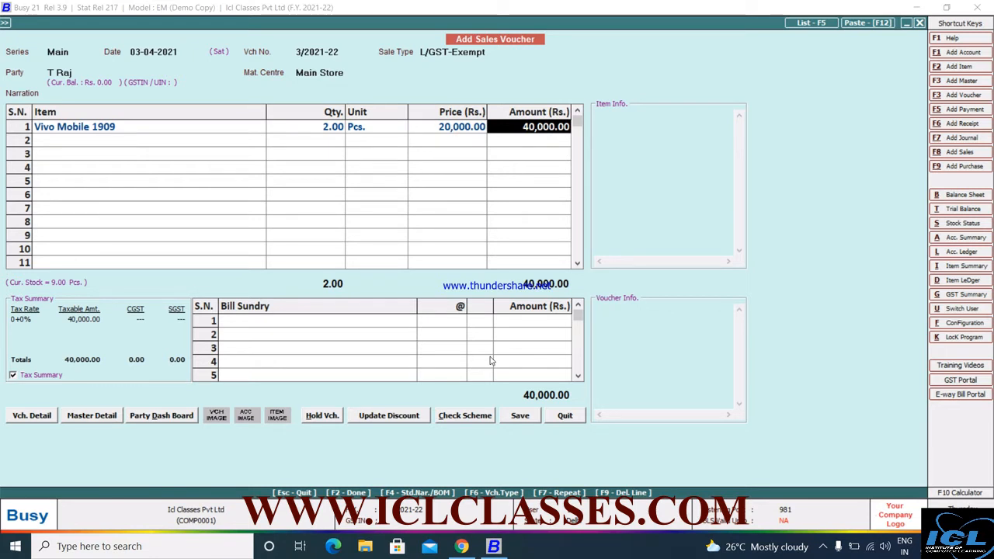
key("Tab")
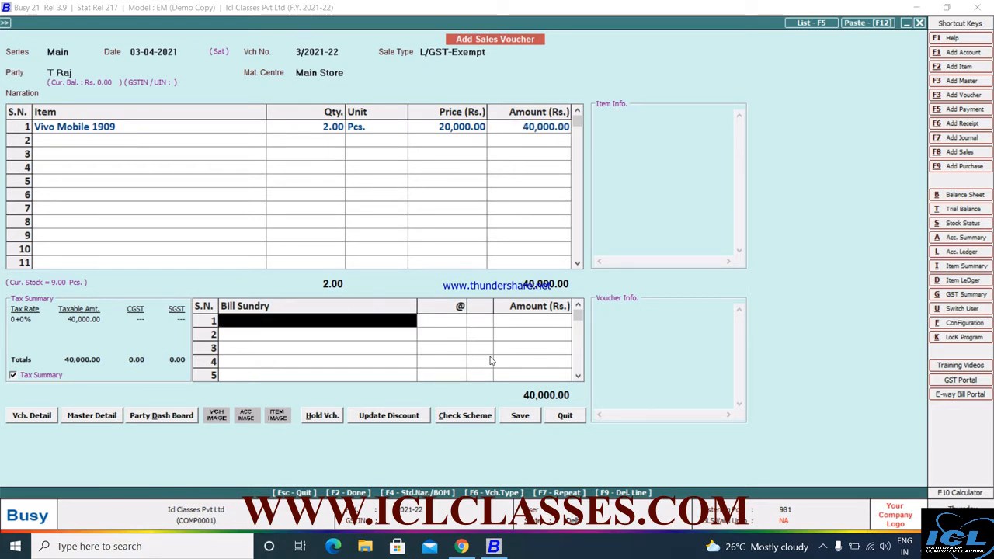
Save the sales voucher without printing its invoice and close the sales voucher entry
key("Return")
key("F2")
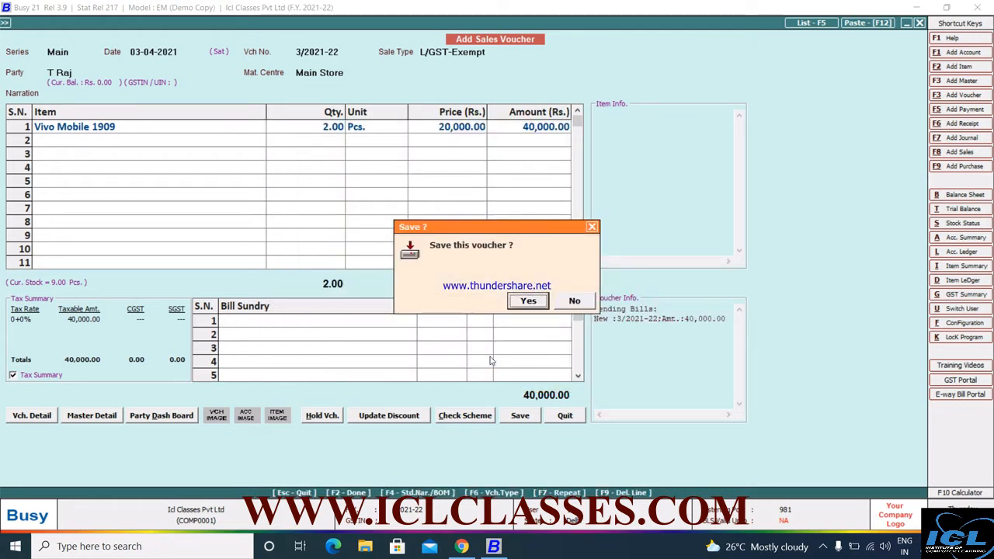
key("Return")
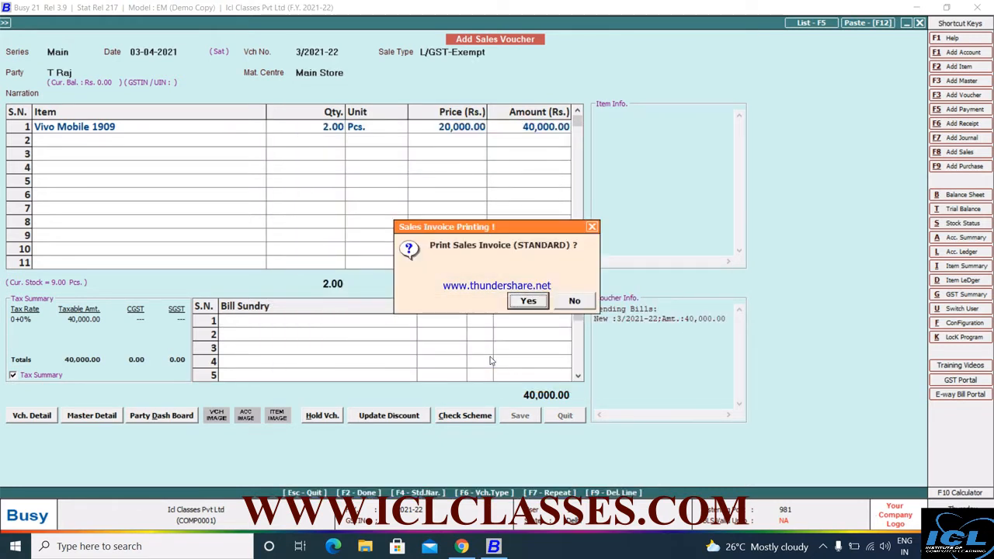
key("Right")
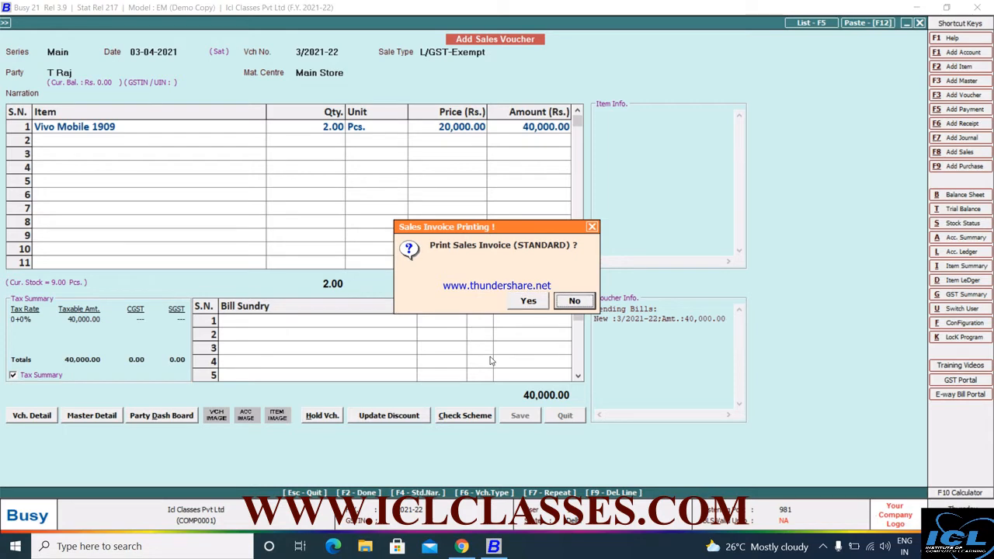
key("Return")
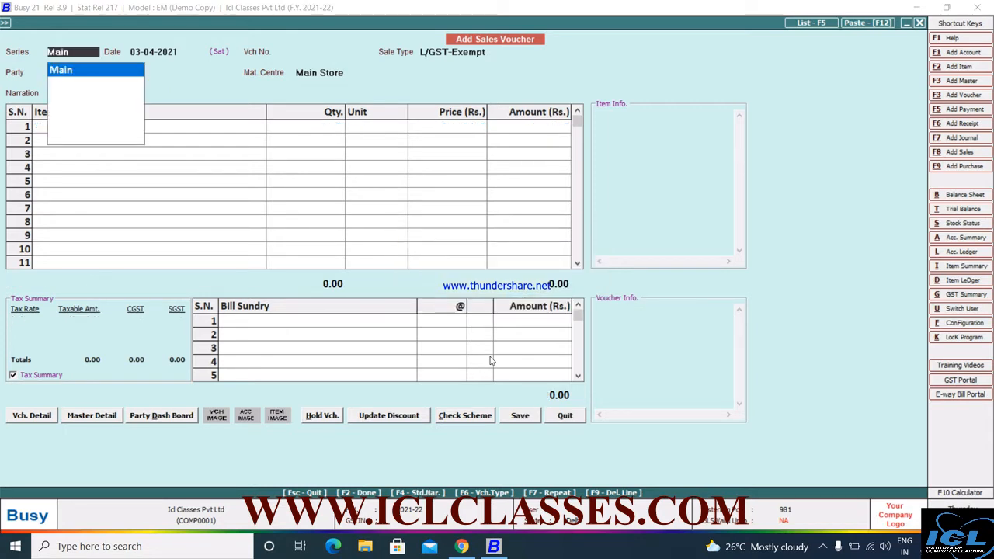
key("Escape")
key("Escape")
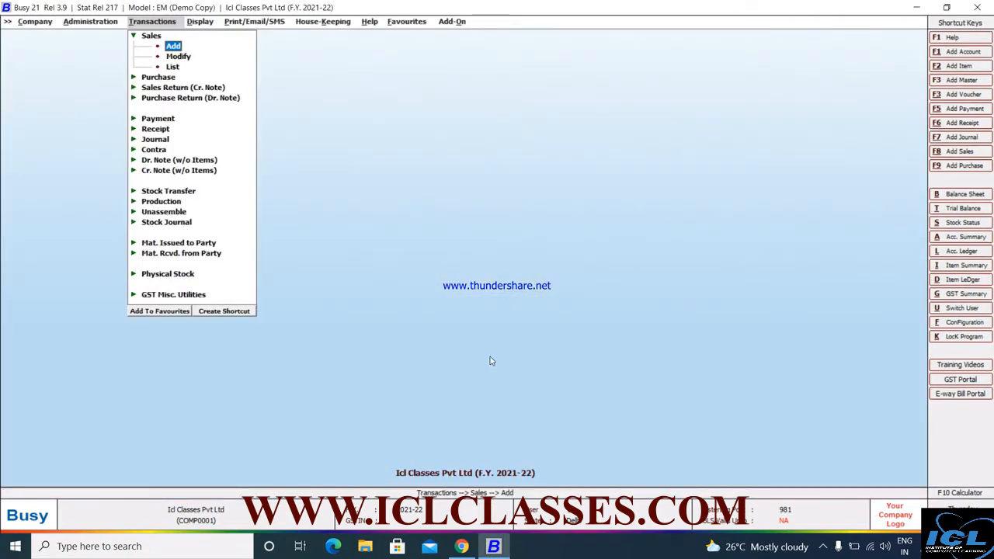
key("Escape")
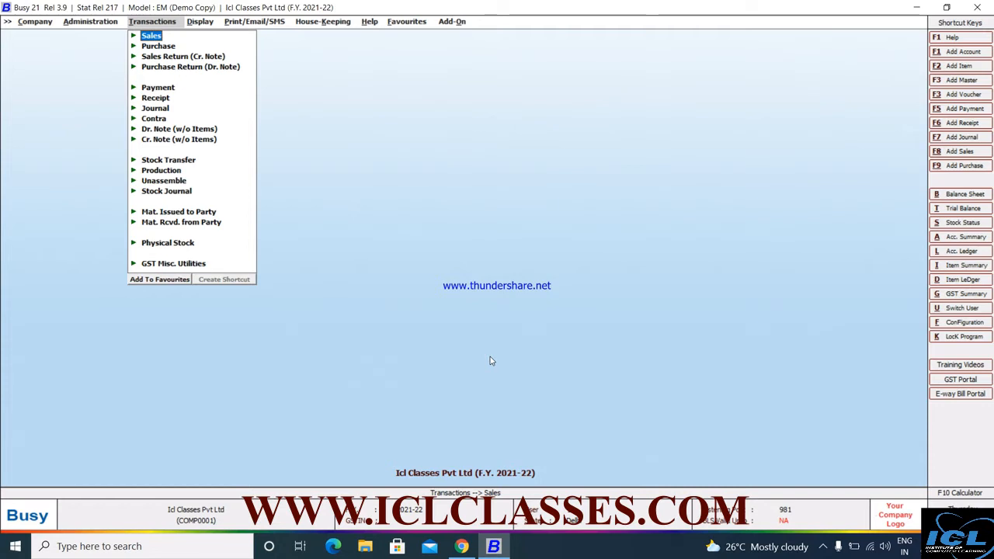
In the Inventory features configuration, set the voucher pricing mode for sale to Last Item Price and save the configuration
key("Left")
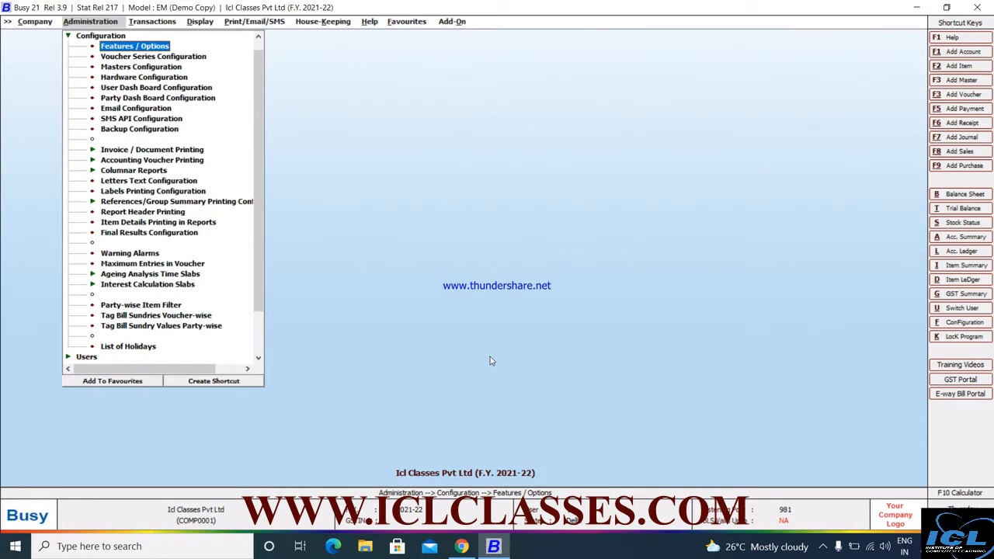
key("Return")
key("Down")
key("Down")
key("Down")
key("Down")
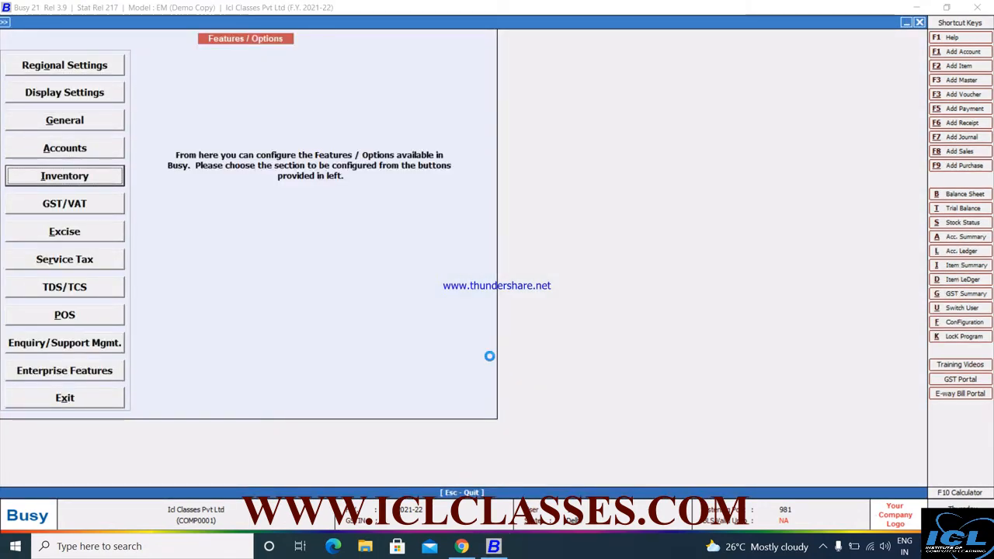
key("Return")
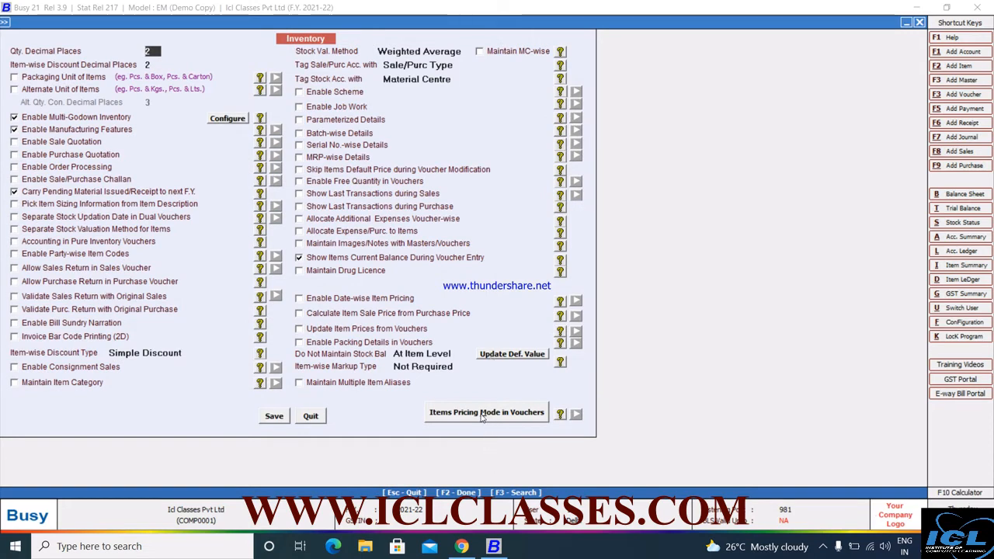
left_click(482, 413)
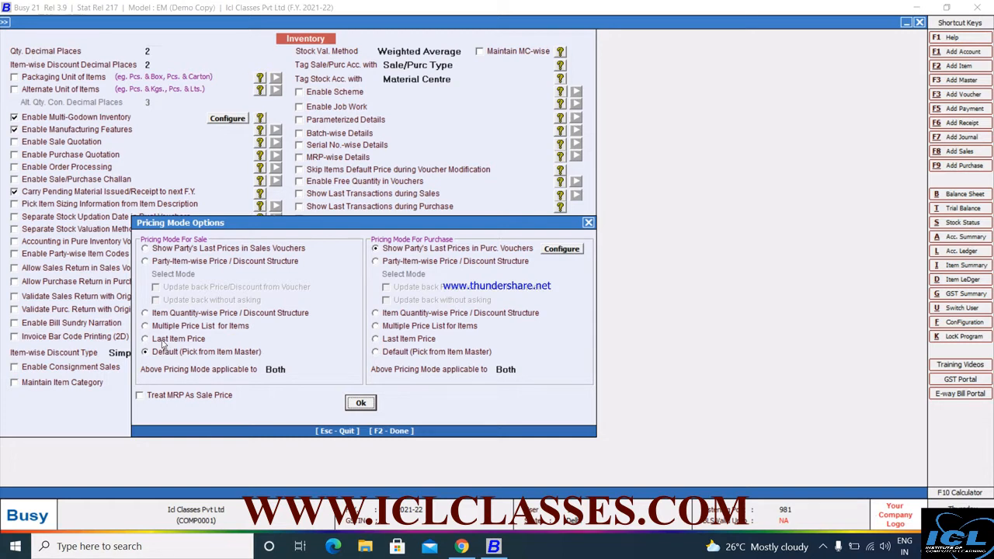
left_click(163, 342)
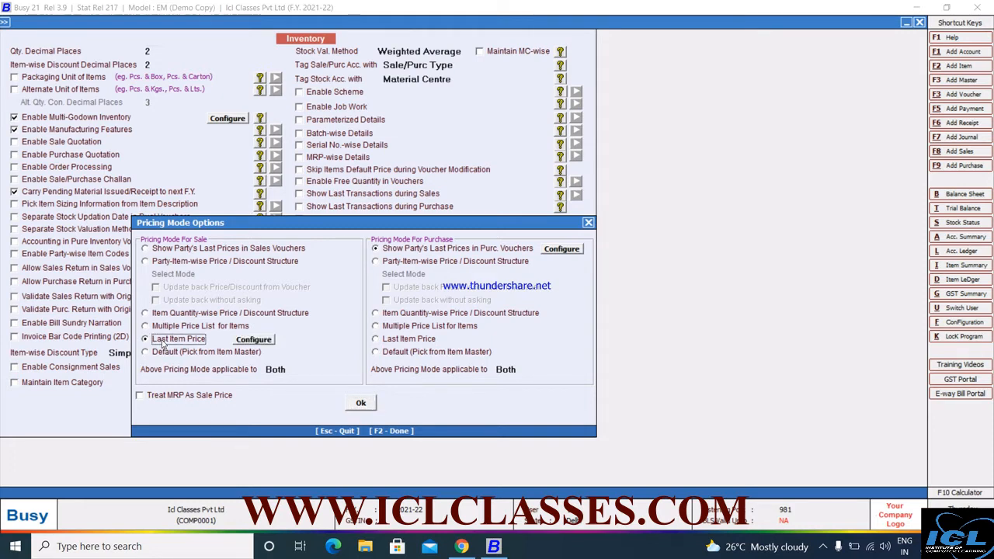
left_click(360, 404)
left_click(273, 417)
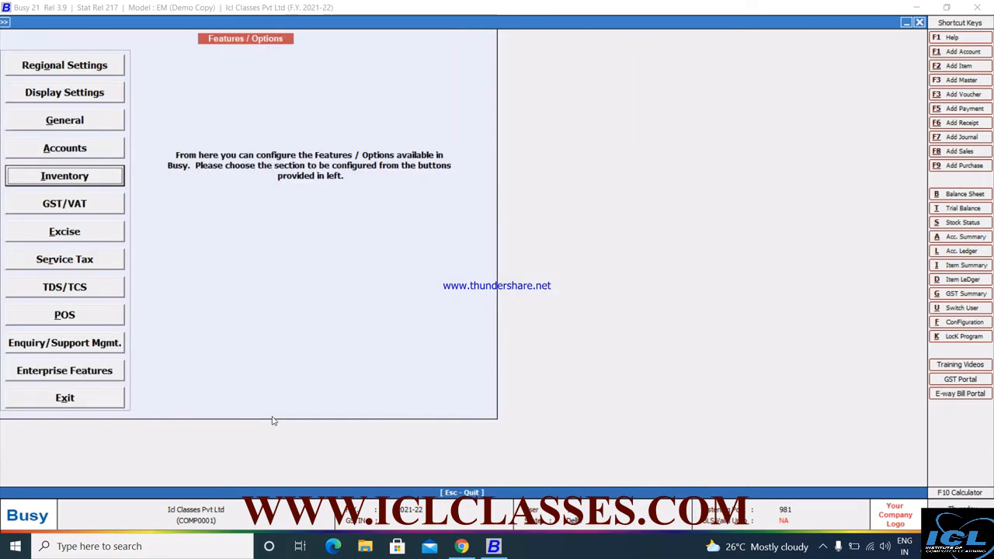
left_click(78, 401)
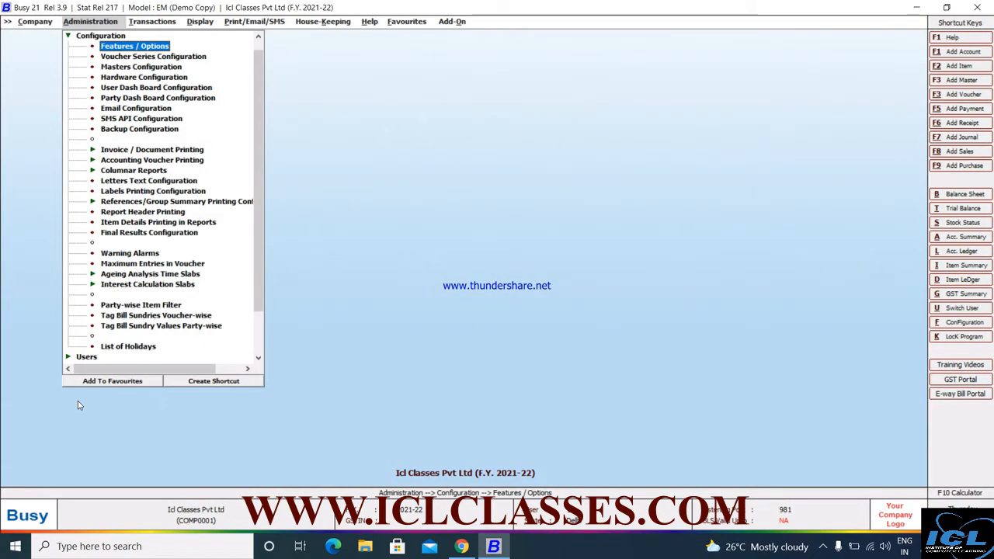
Start a new purchase voucher in the Main series, dated 03-04-2021, with voucher number 00221 and purchase type L/GST-Exempt
key("Right")
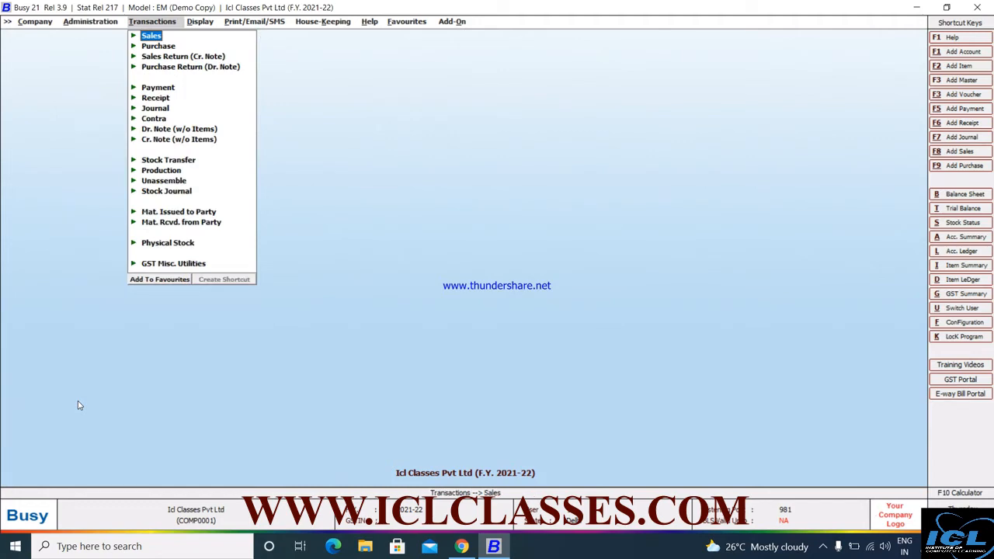
key("Down")
key("Return")
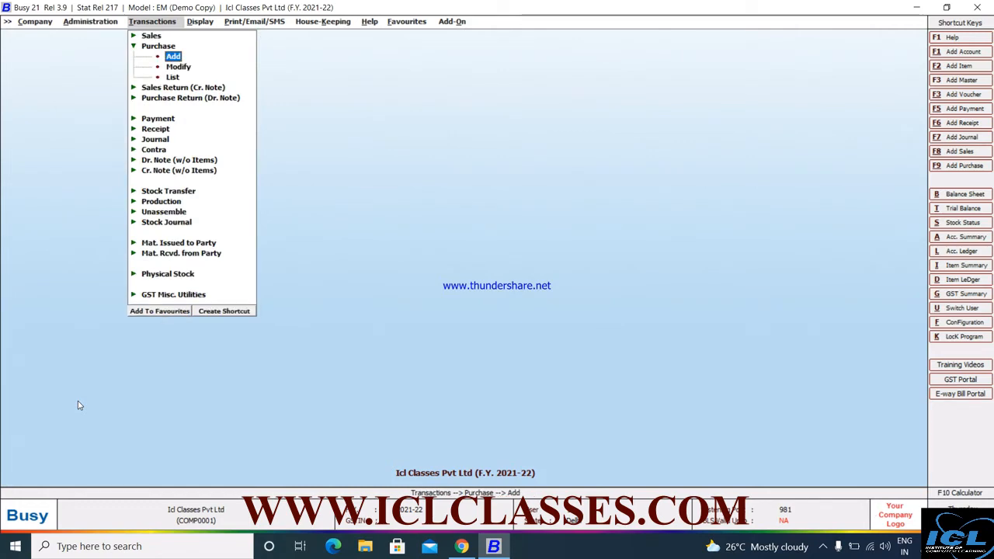
key("Return")
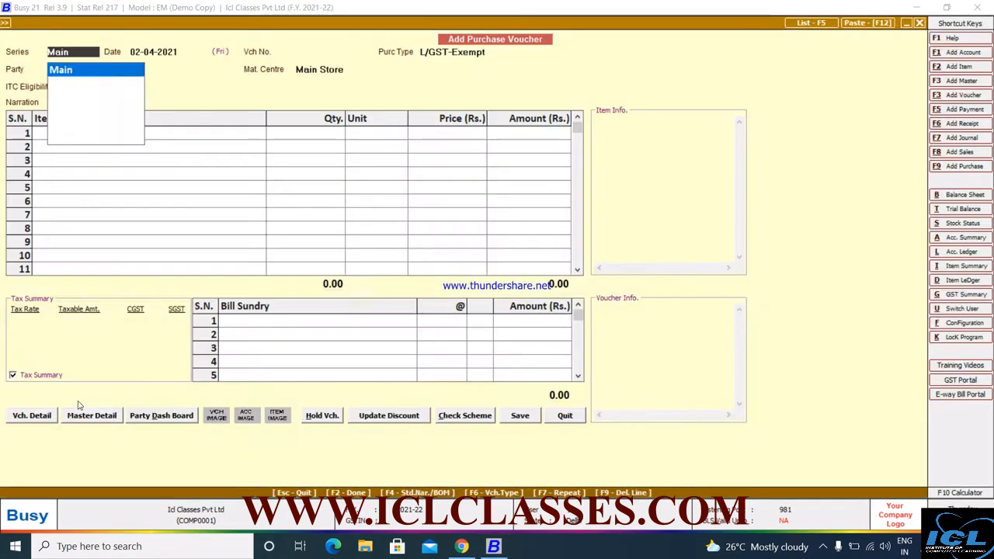
key("Return")
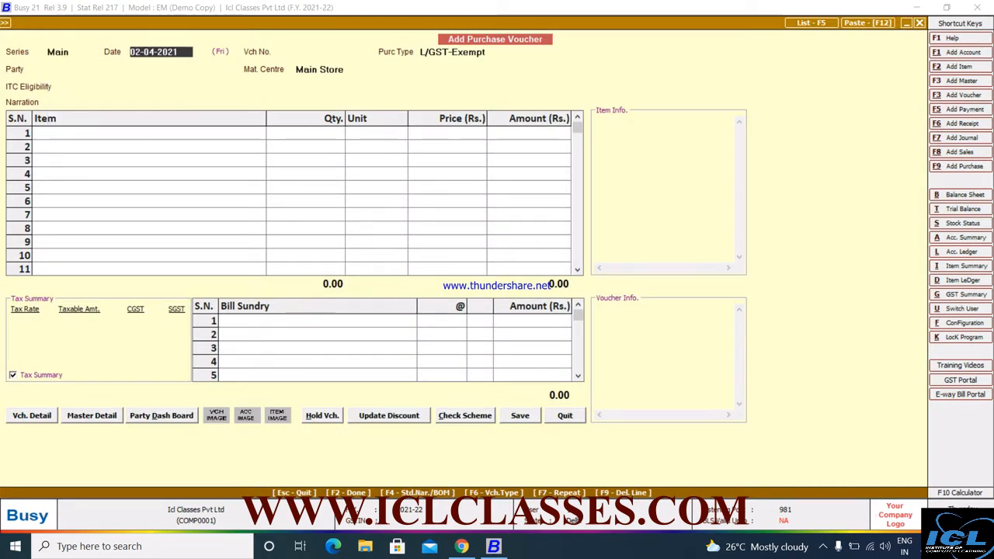
type("03-4")
key("Return")
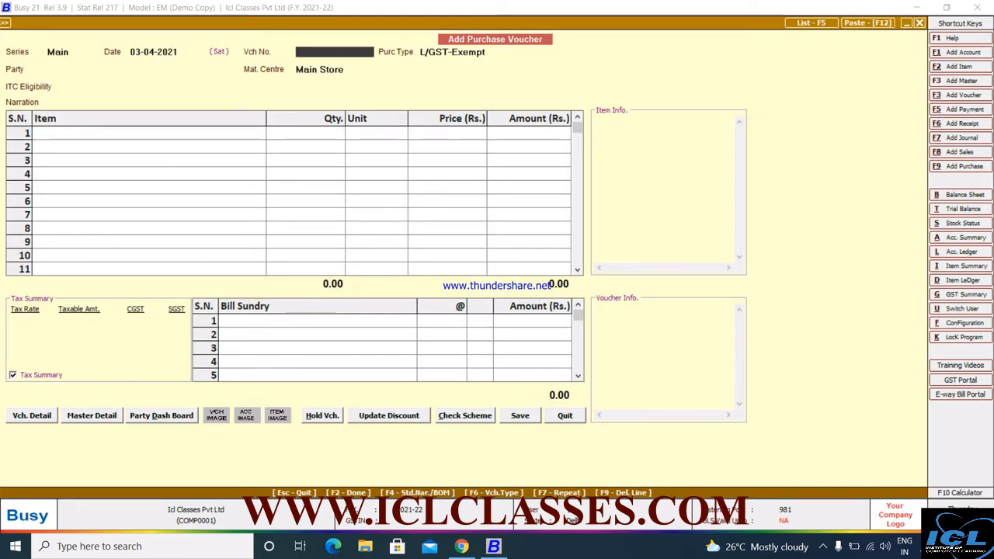
key("Return")
key("Return")
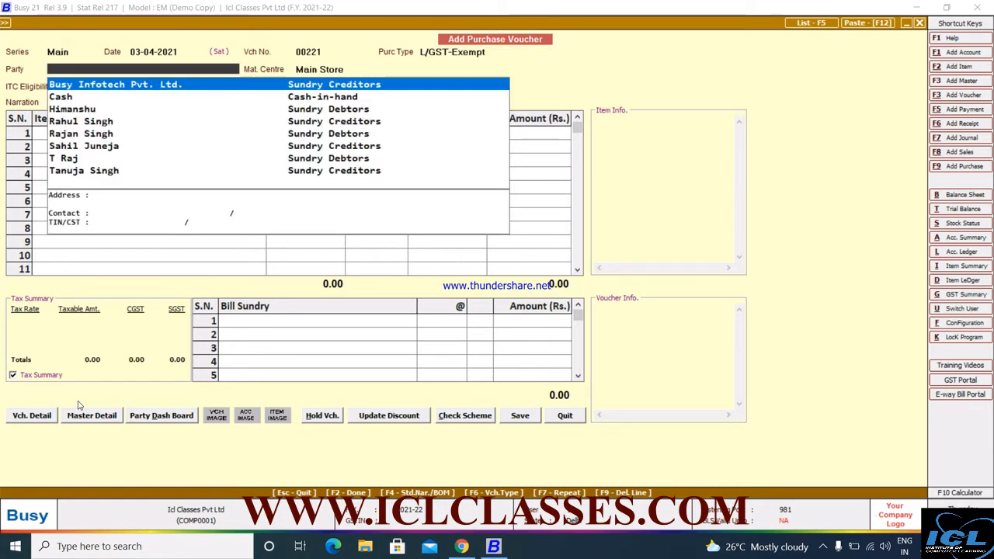
Choose the fourth listed account, a Sundry Creditors supplier, as party, keep Main Store, and set ITC Eligibility to None without a narration
key("Down")
key("Down")
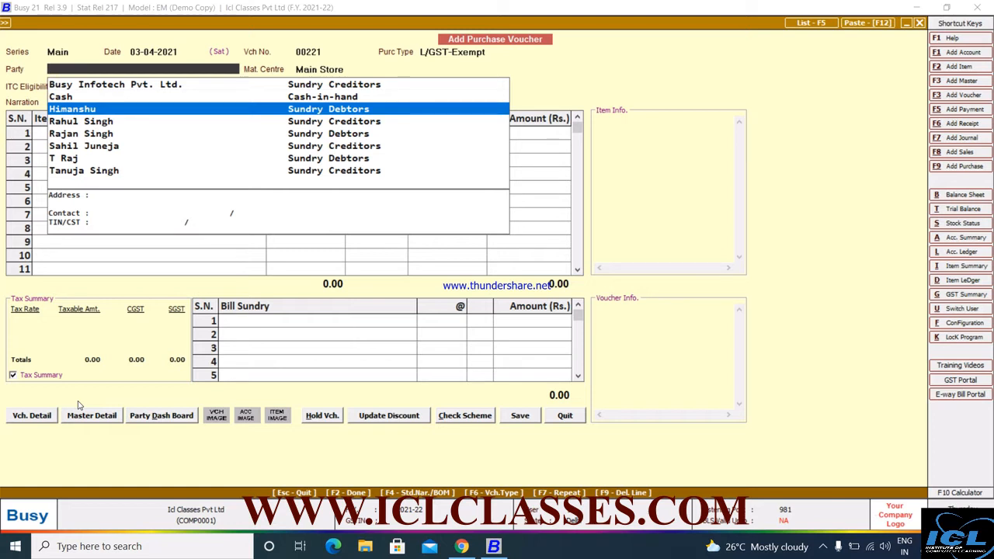
key("Down")
key("Return")
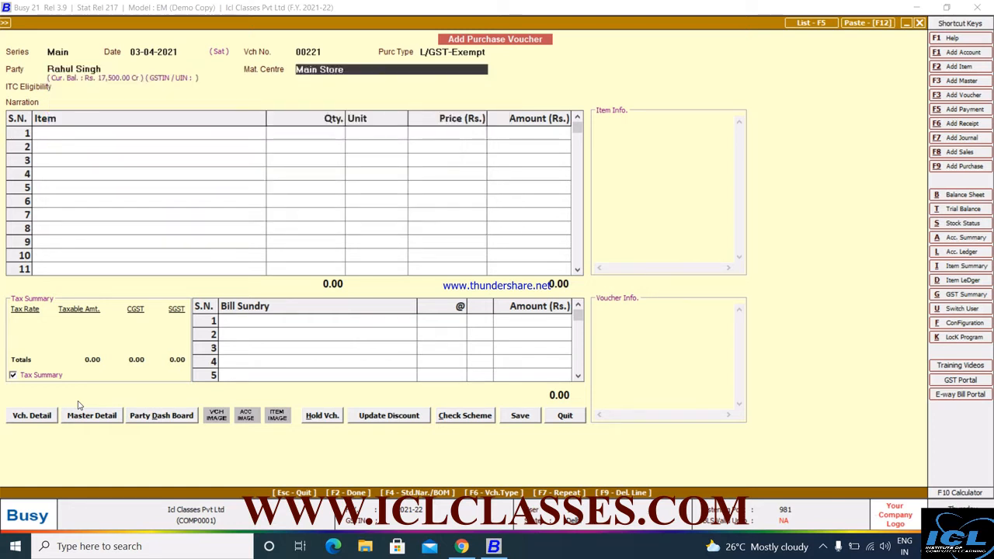
key("Return")
key("Down")
key("Down")
key("Down")
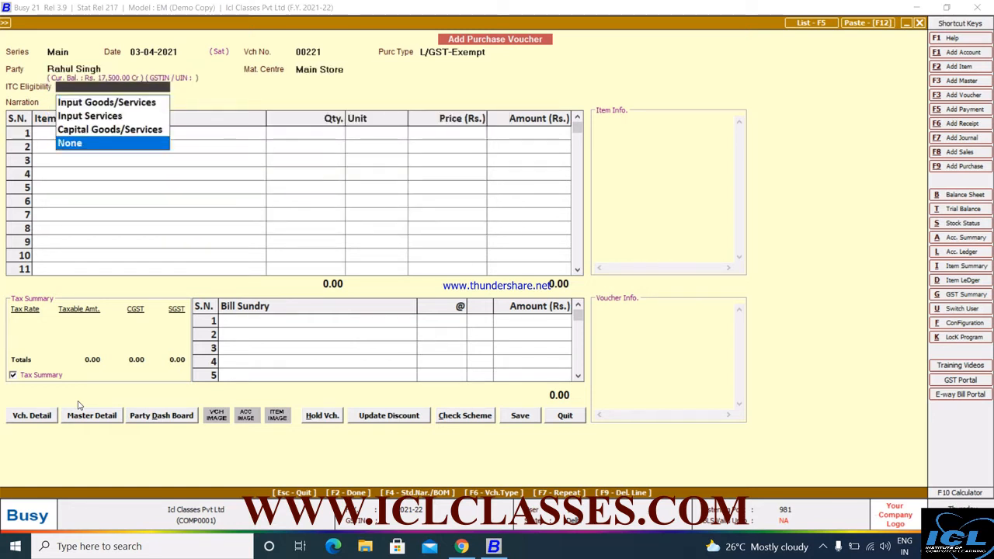
key("Return")
key("Return")
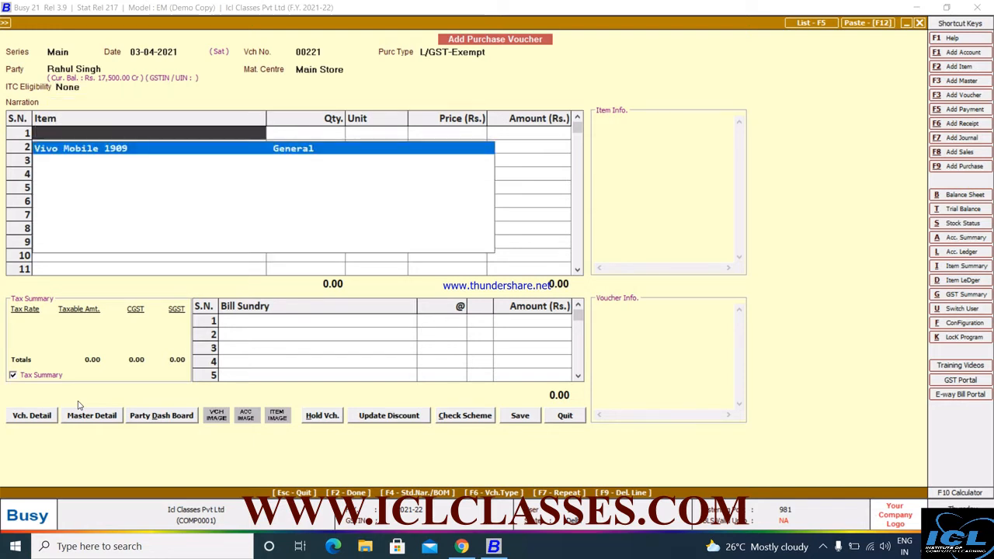
Enter 10 pieces of Vivo Mobile 1909 at the default price of 17,500 in the purchase voucher
key("Return")
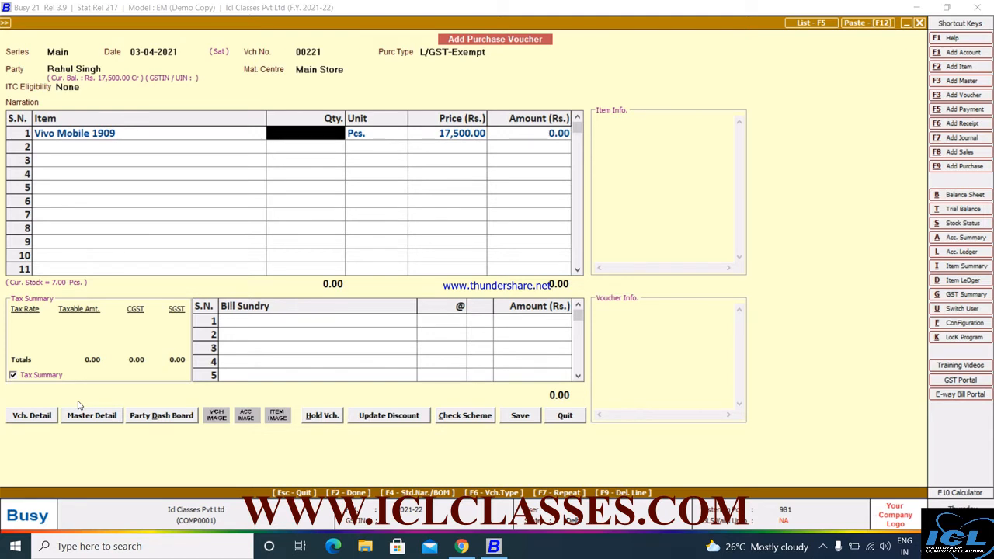
type("10")
key("Return")
key("Return")
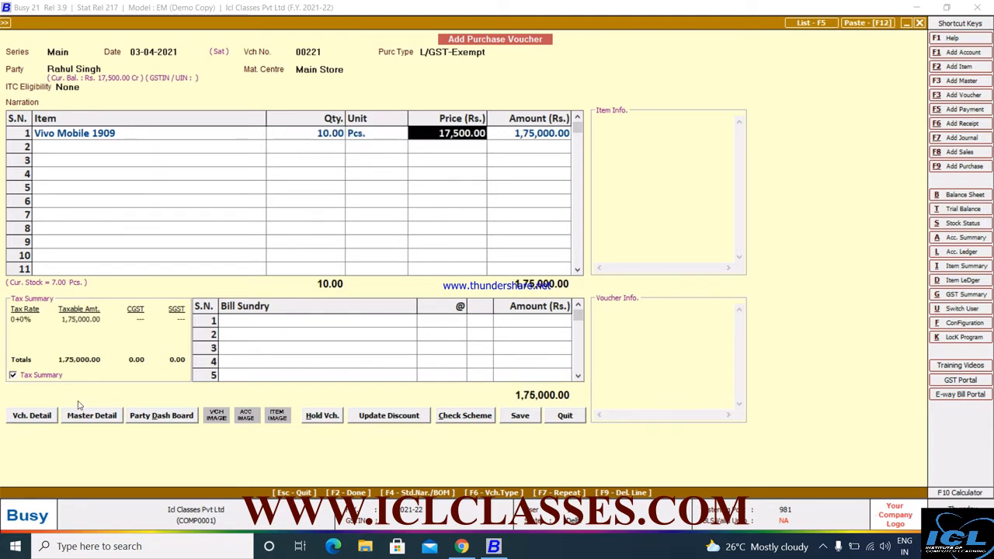
key("Return")
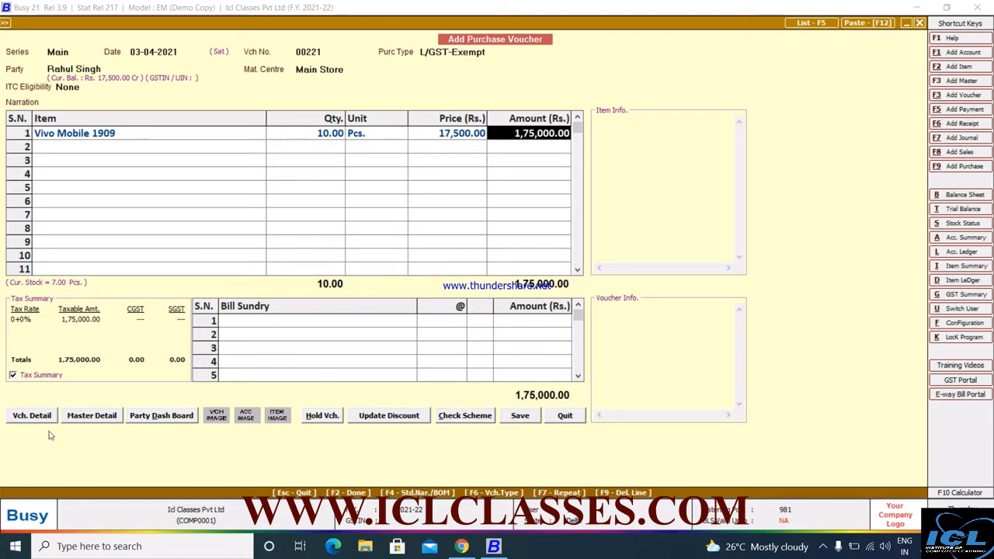
Save the purchase voucher with its full amount as new bill reference 00221 and close the purchase voucher entry
left_click(519, 416)
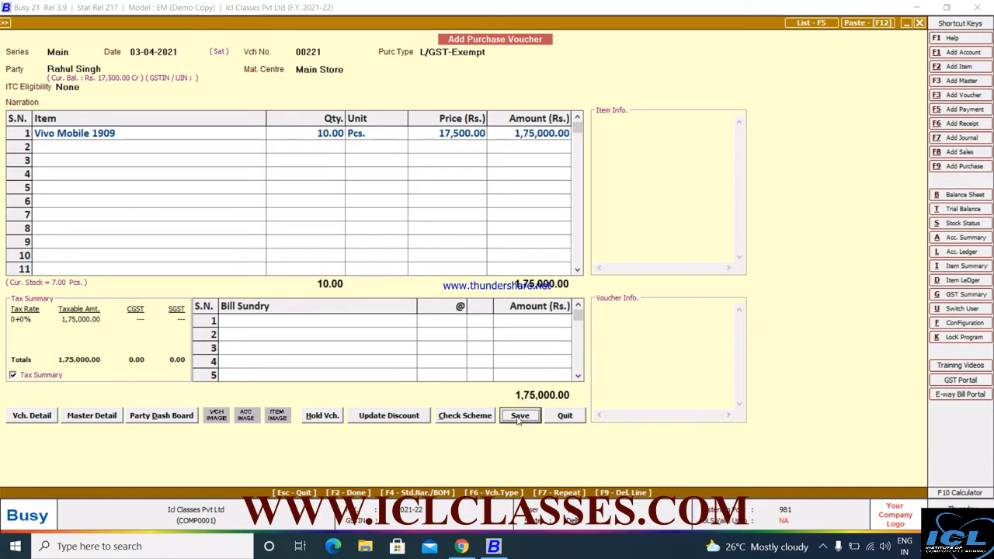
left_click(487, 317)
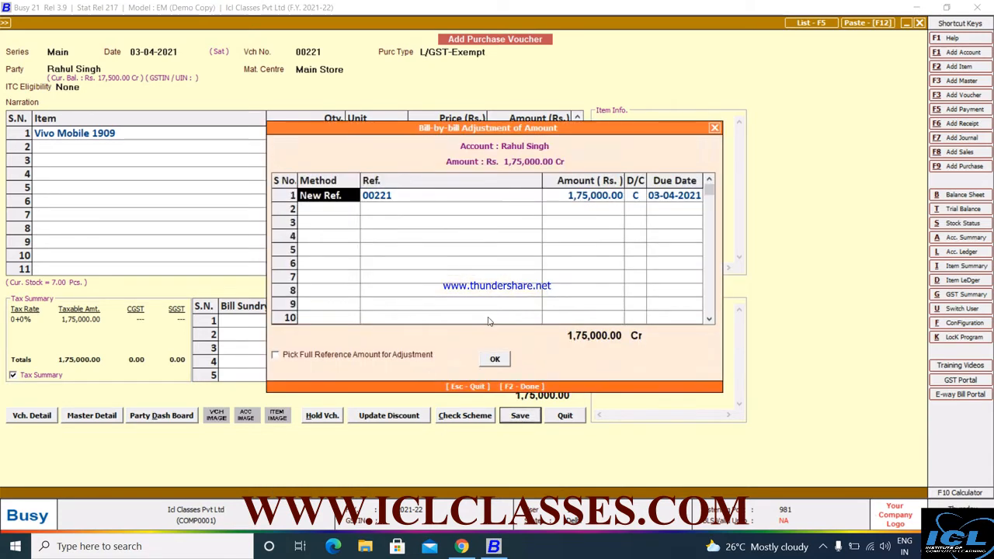
left_click(495, 360)
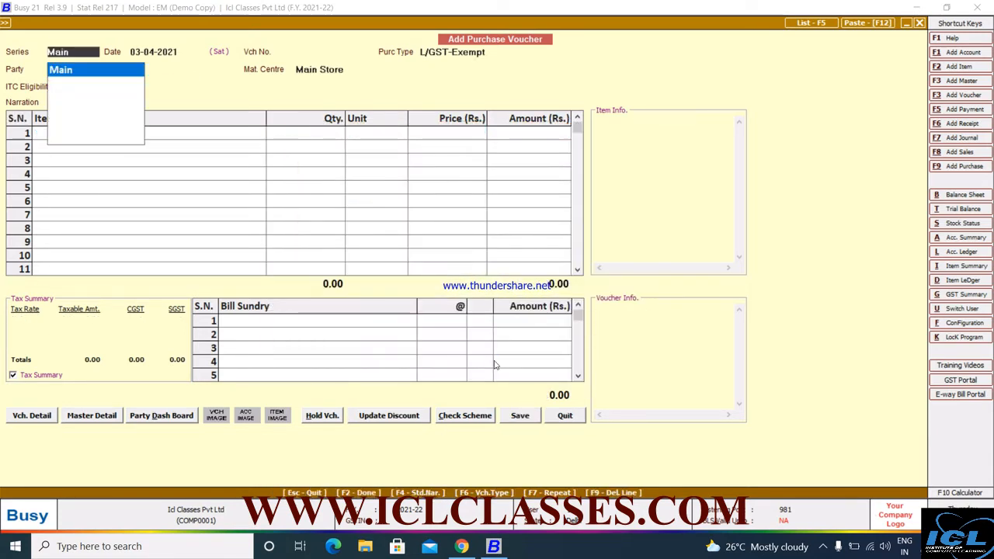
key("Escape")
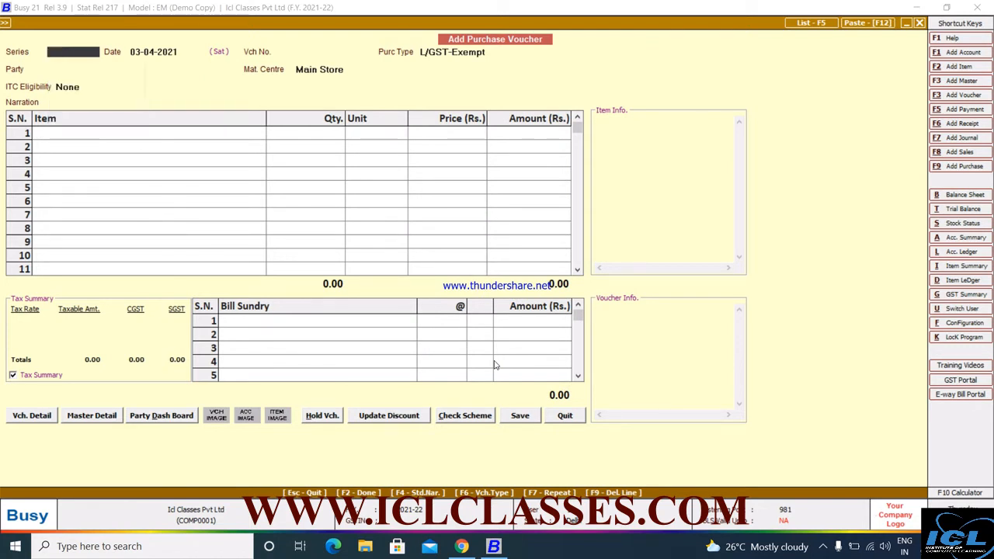
key("Escape")
key("Escape")
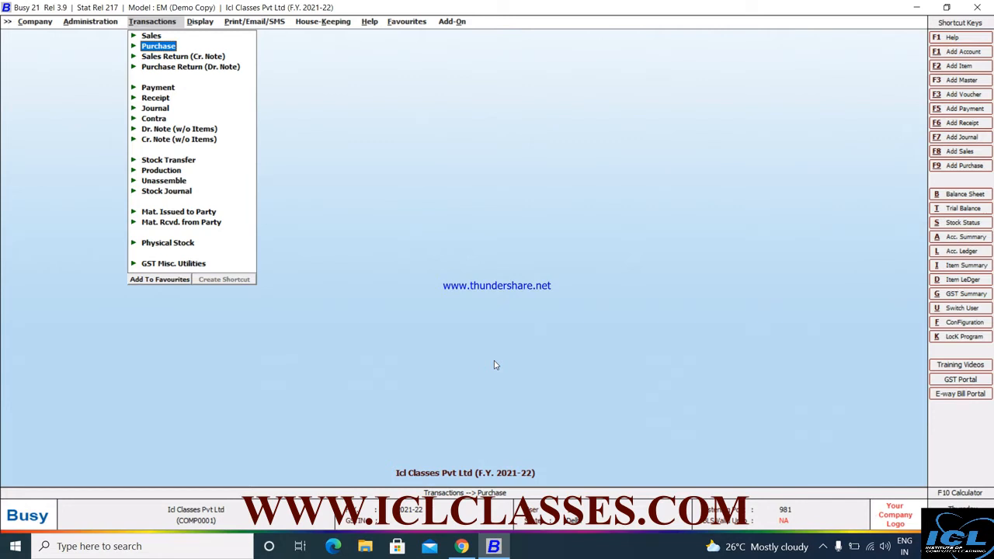
Set the sales pricing mode in the Inventory features to Show Party's Last Prices in Sales Vouchers and save the configuration
key("Left")
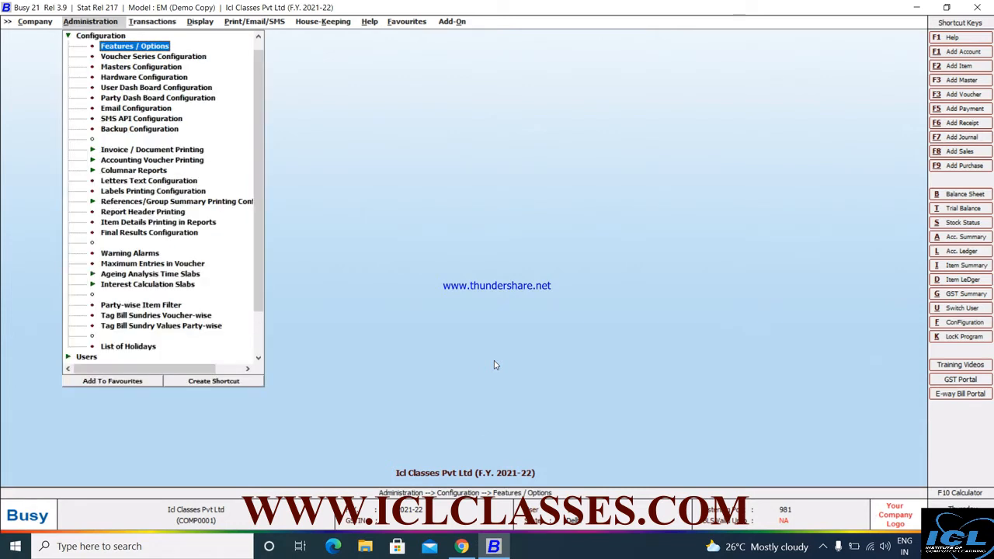
key("Return")
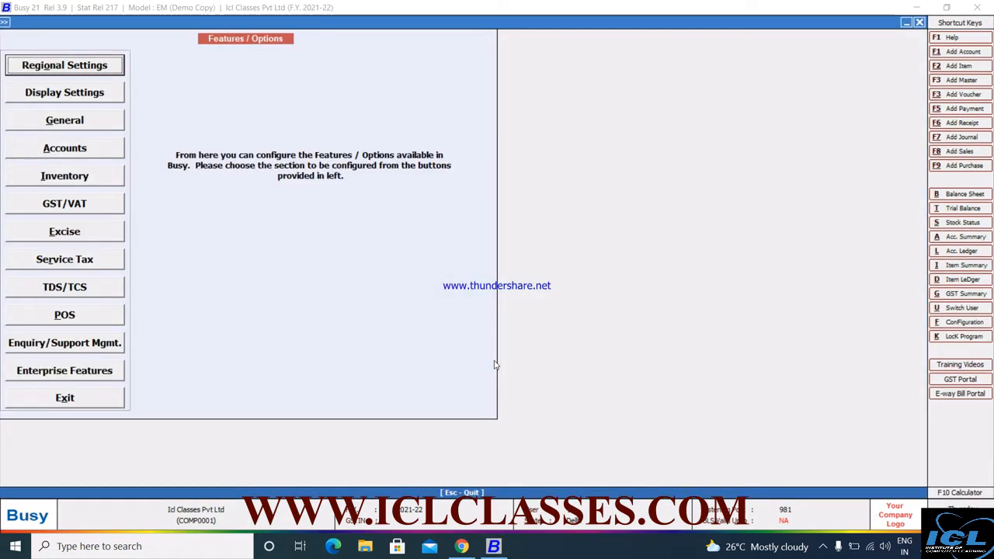
key("Down")
key("Down")
key("Down")
key("Down")
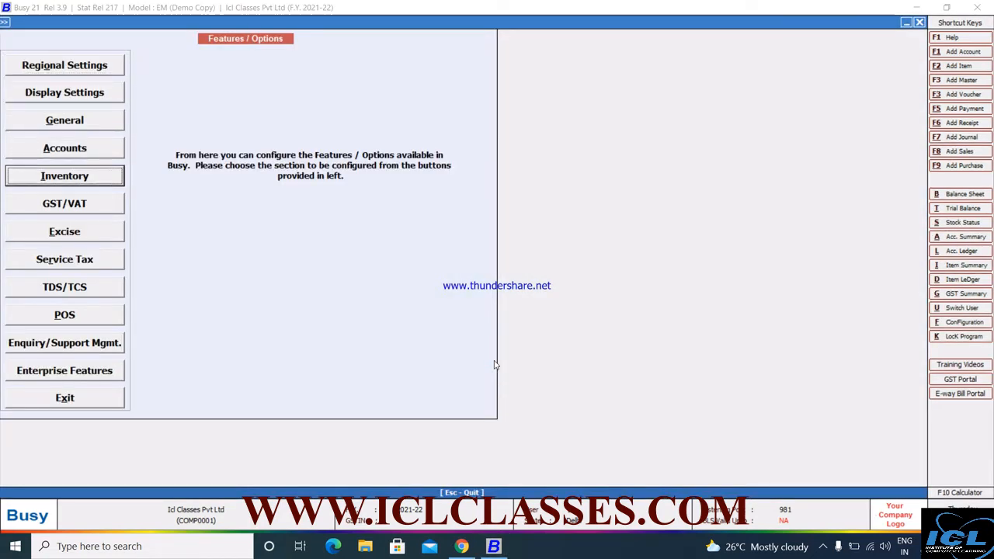
key("Return")
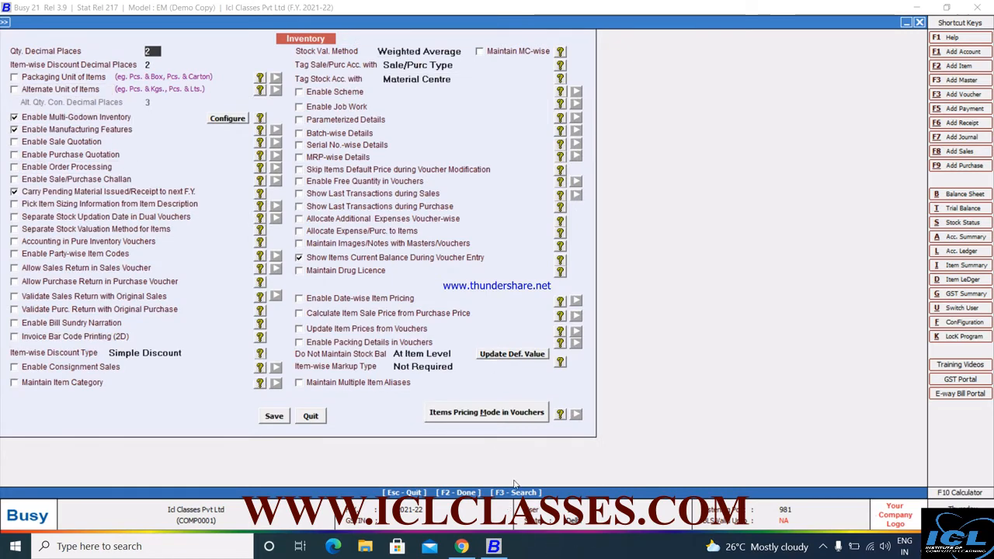
left_click(478, 418)
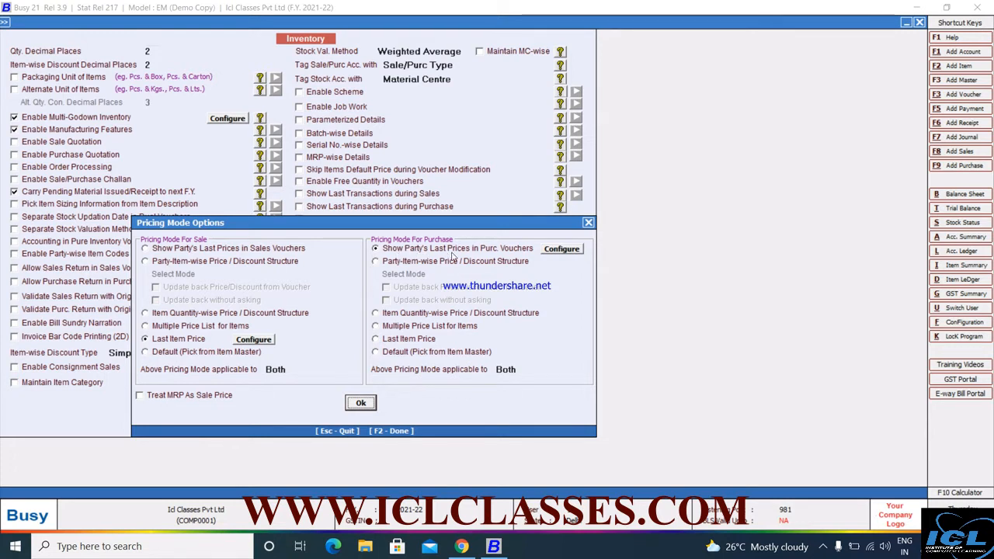
left_click(146, 248)
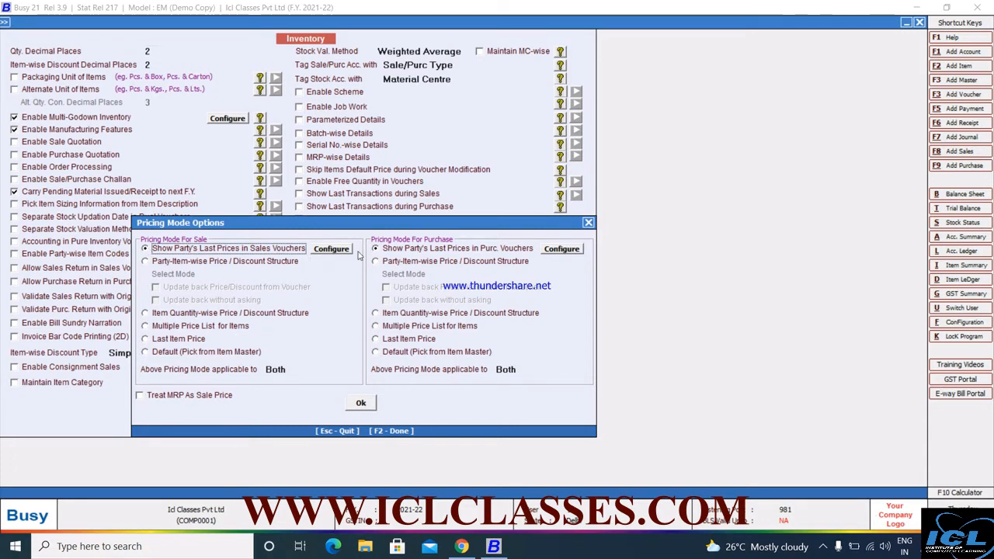
left_click(361, 404)
left_click(274, 417)
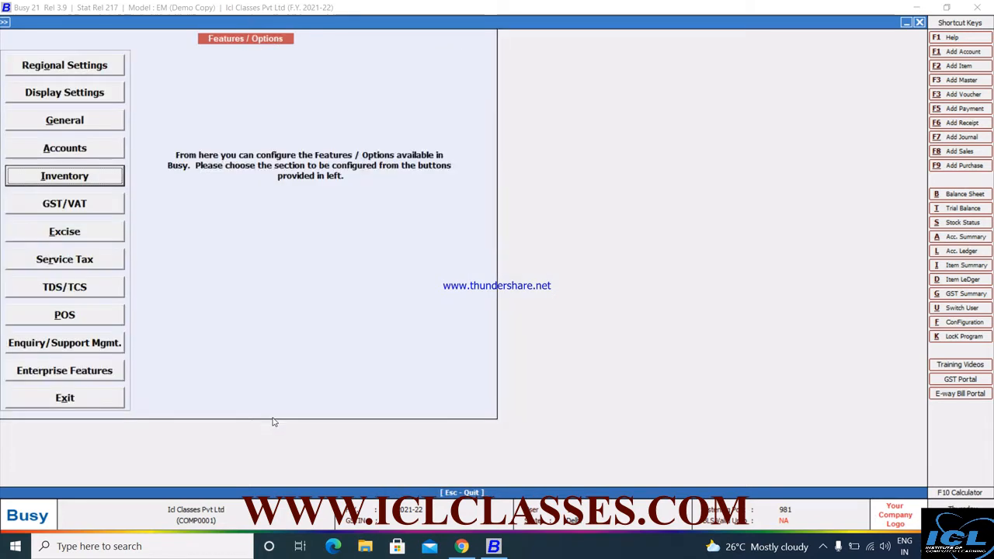
left_click(93, 398)
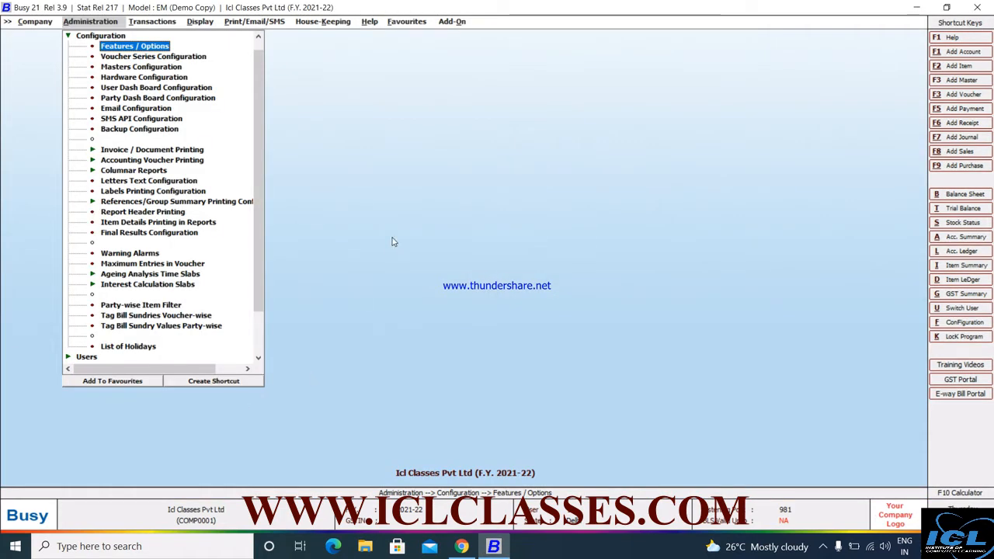
Start a new sales voucher in the Main series, dated 04-04-2021, with sale type L/GST-Exempt
key("Right")
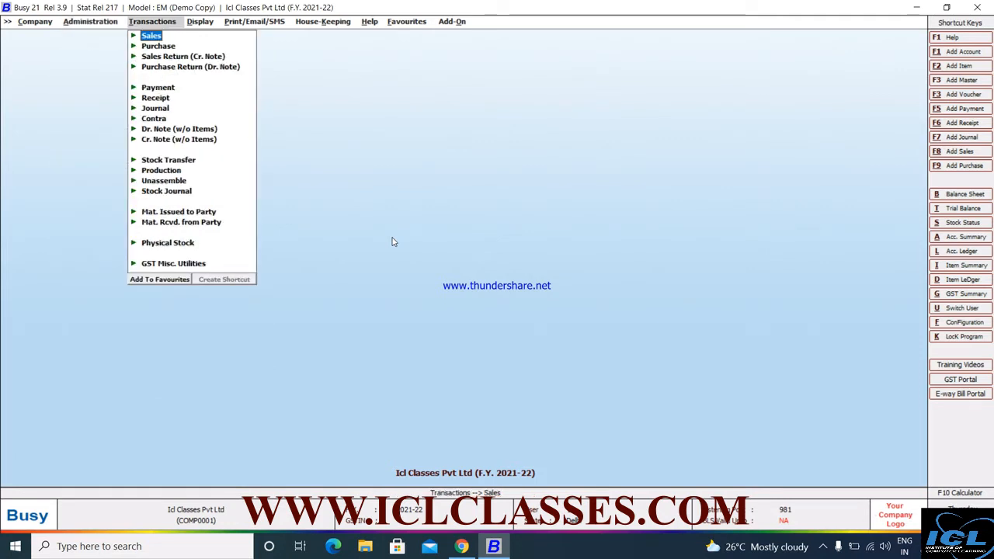
key("Return")
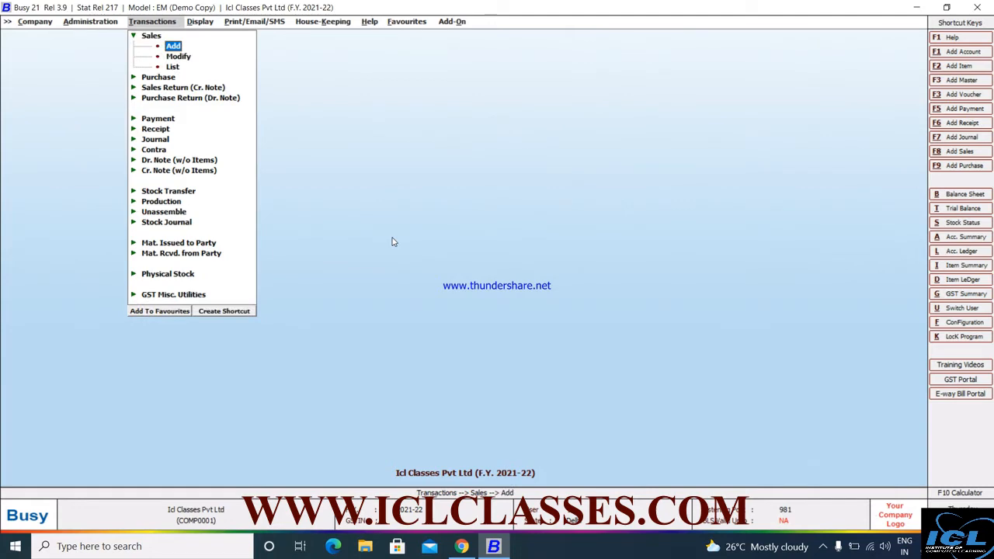
key("Return")
key("Return")
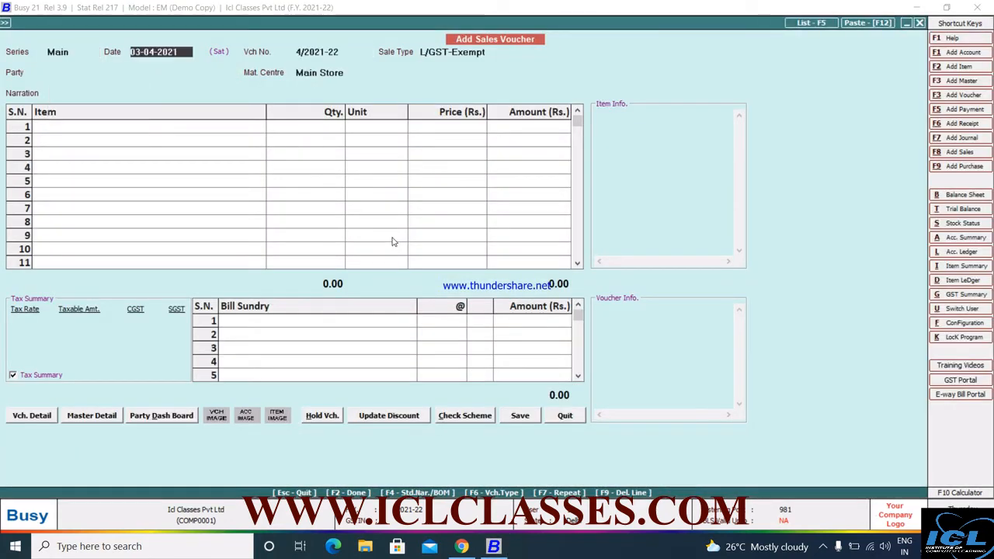
type("04")
key("Return")
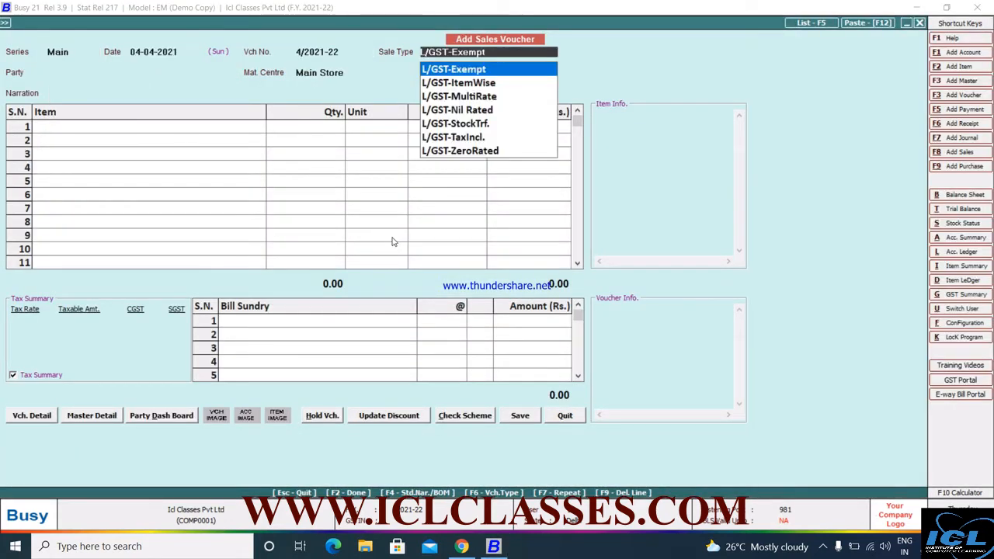
key("Return")
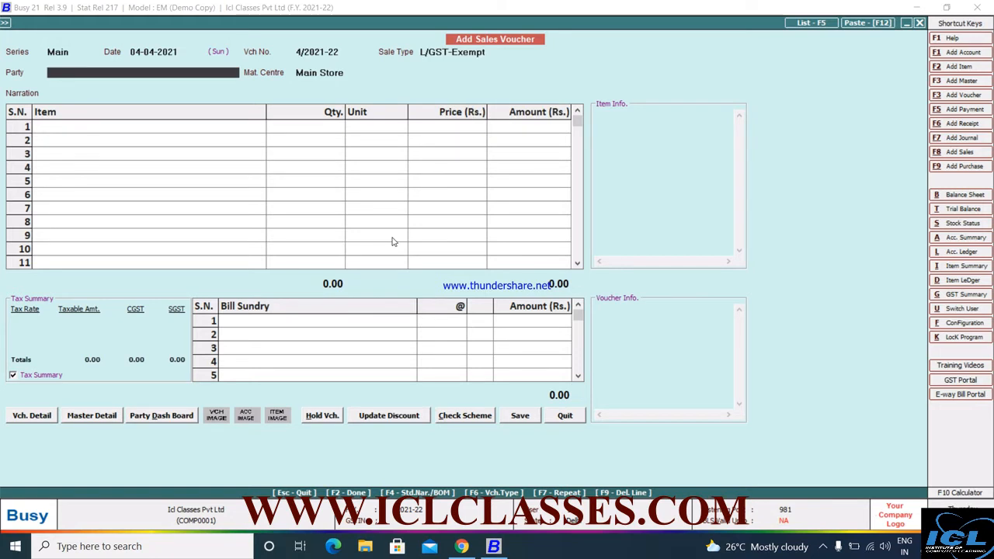
Choose the seventh listed account, a Sundry Debtors customer, as party and keep Main Store without a narration
key("Down")
key("Down")
key("Down")
key("Down")
key("Down")
key("Down")
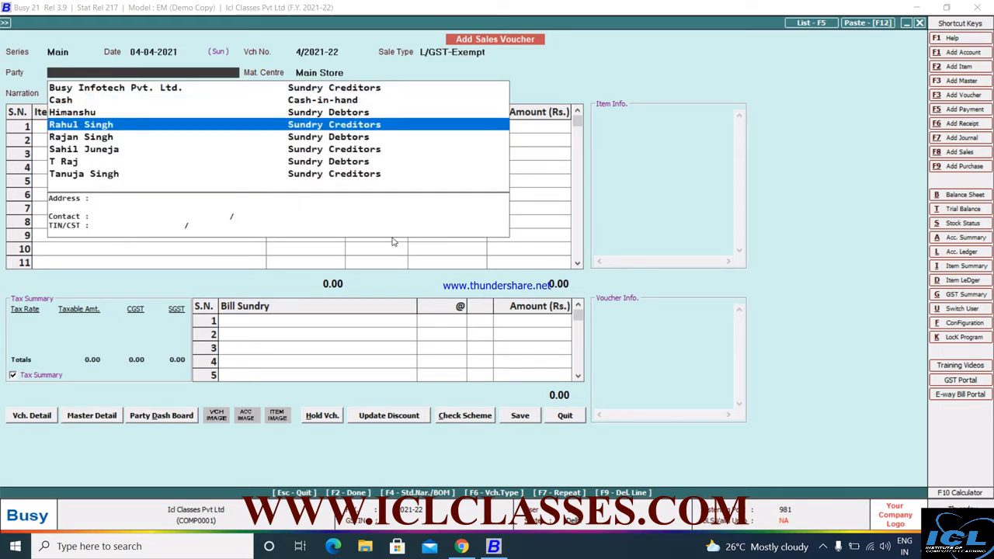
key("Down")
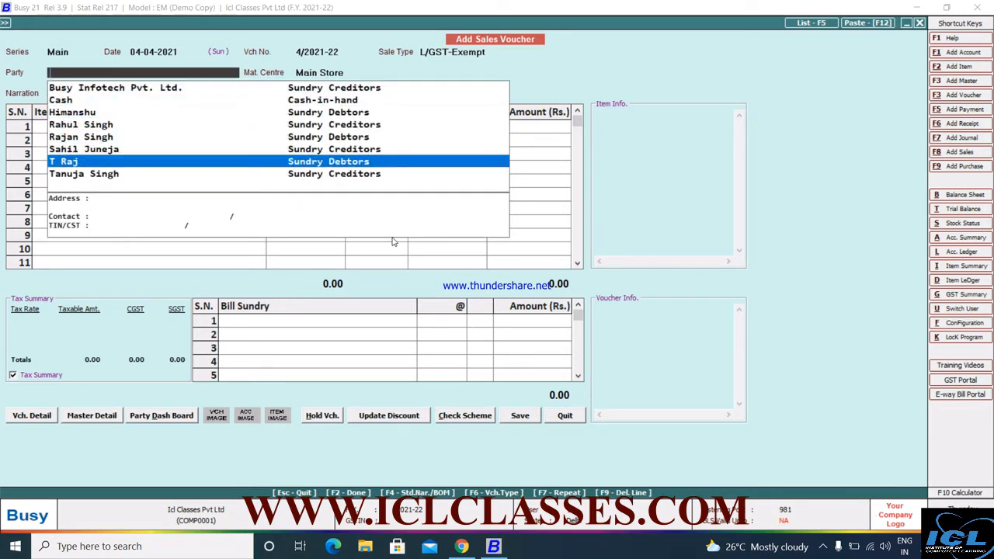
key("Return")
key("Return")
key("Return")
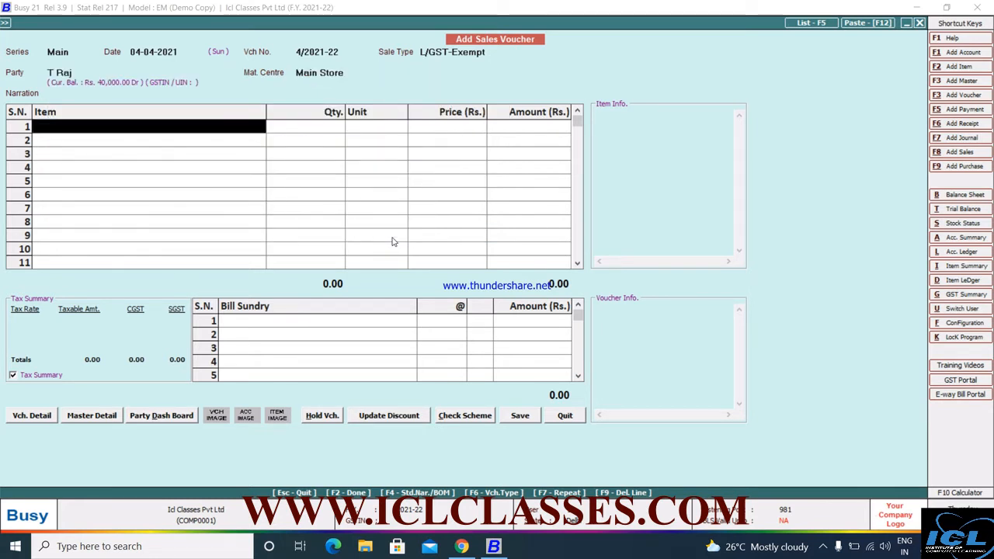
Enter 1 piece of Vivo Mobile 1909 at the party's last price of 20,000 in the sales voucher
key("Return")
key("Return")
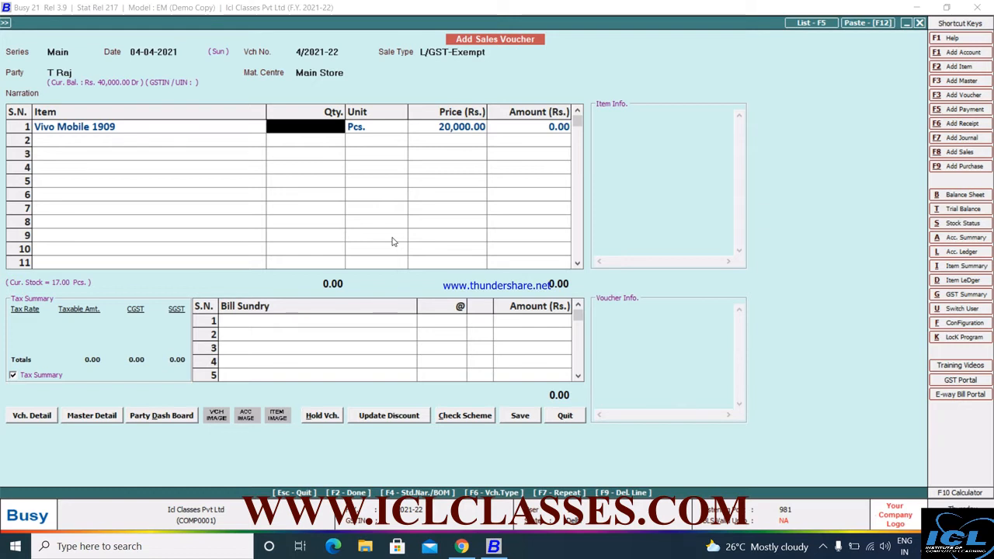
type("1")
key("Return")
key("Return")
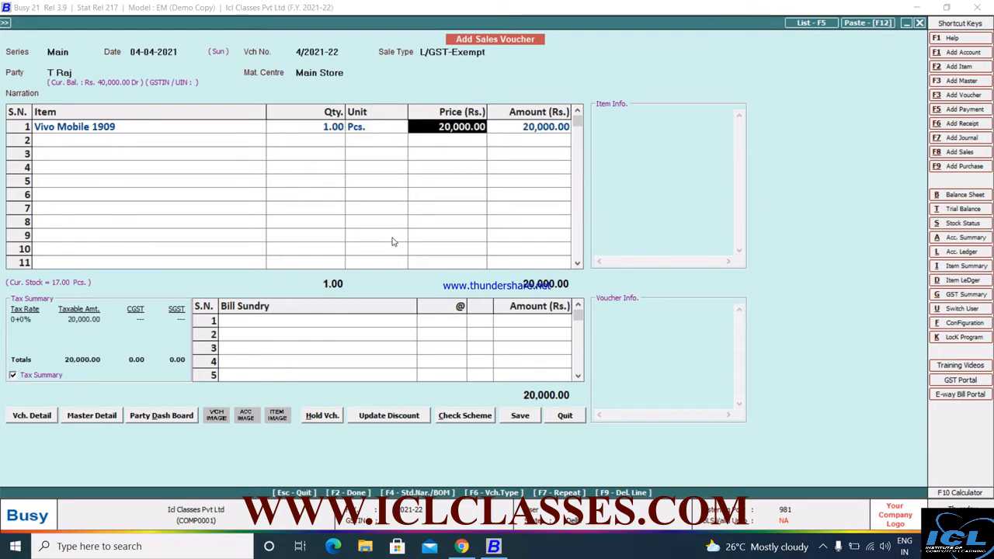
key("Return")
key("Return")
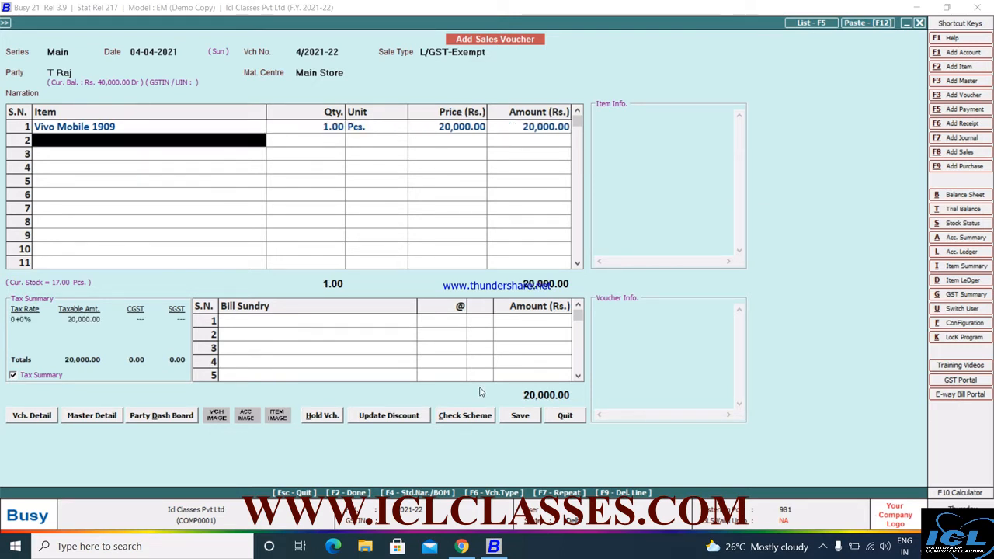
Save the sales voucher with its full amount as new reference 4/2021-22, skip invoice printing and close the sales entry
left_click(519, 417)
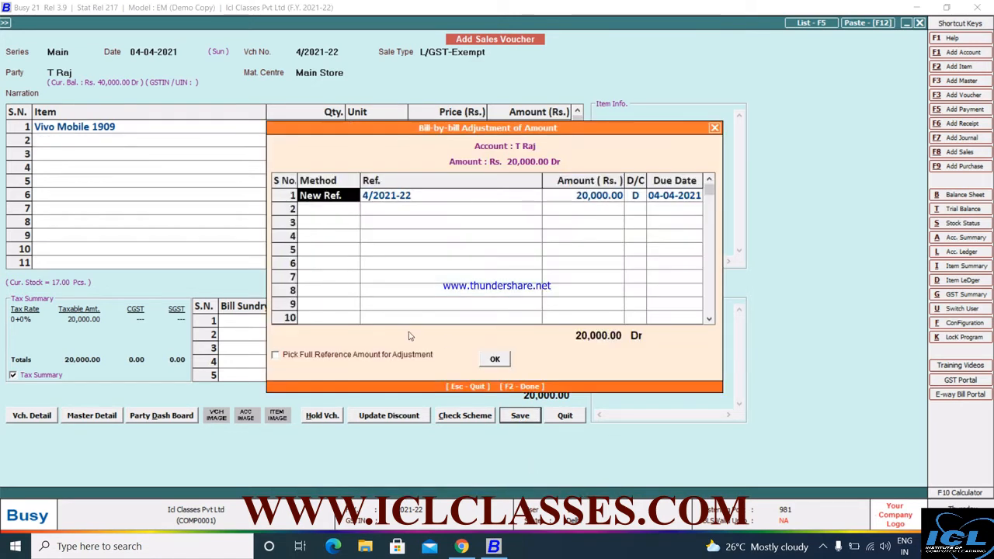
left_click(499, 364)
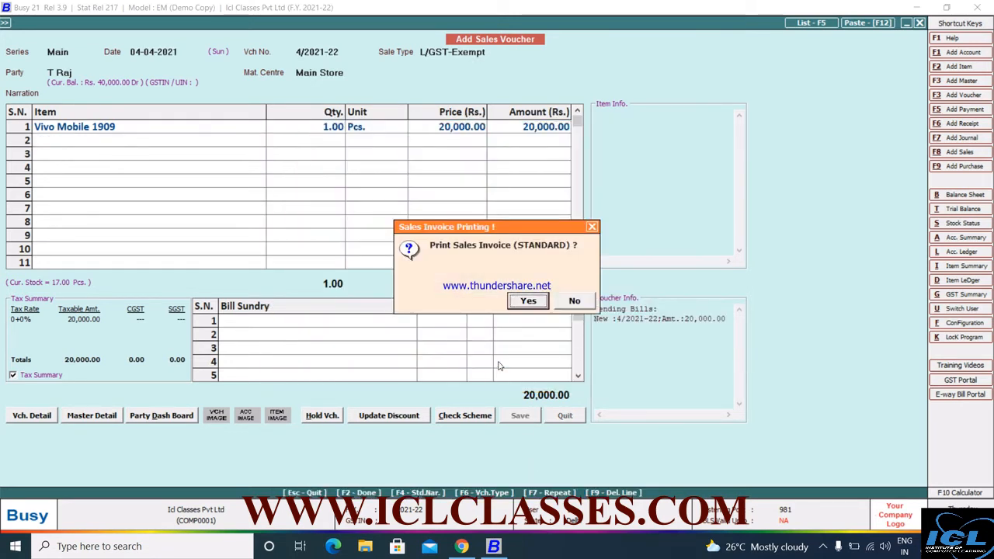
left_click(577, 308)
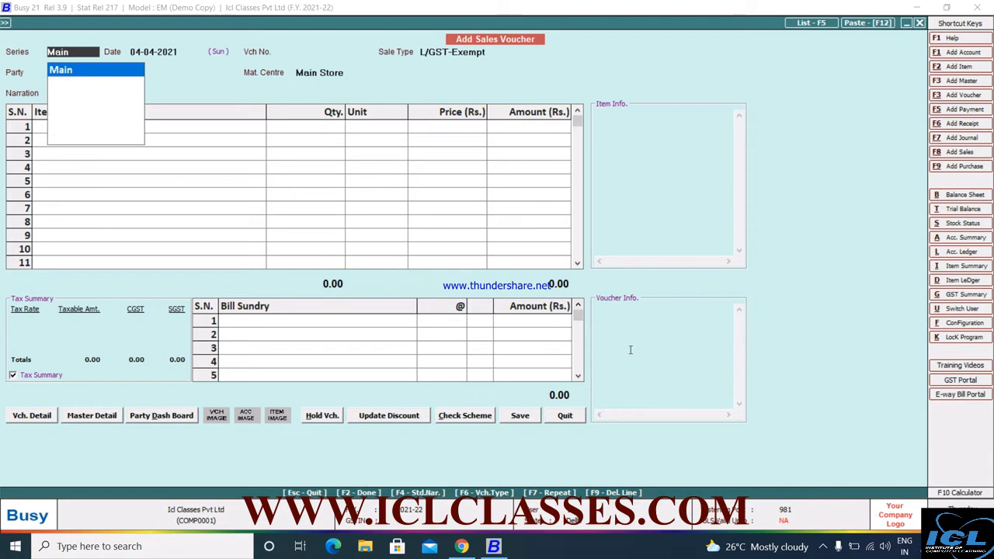
key("Escape")
key("Escape")
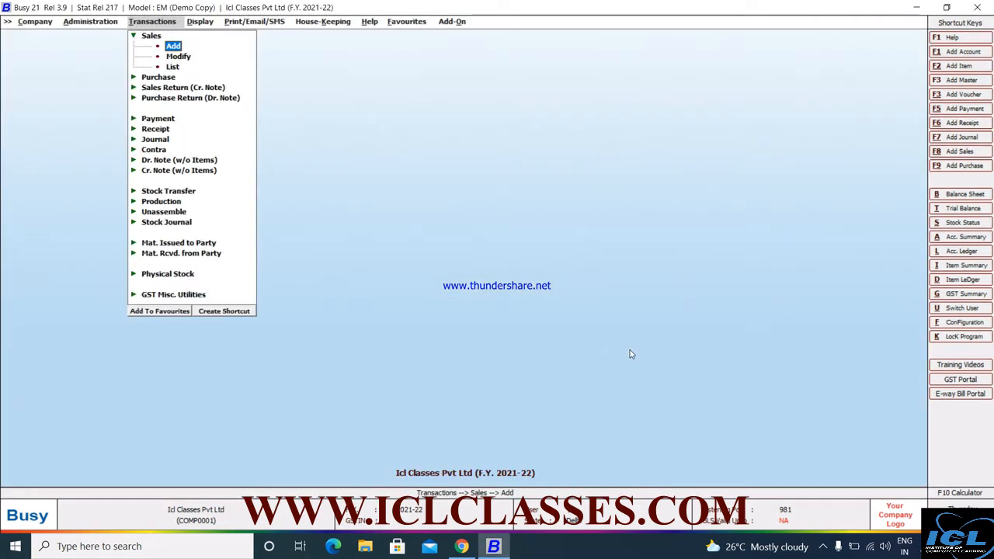
Start a new purchase voucher in the Main series, dated 04-04-2021
key("Escape")
key("Down")
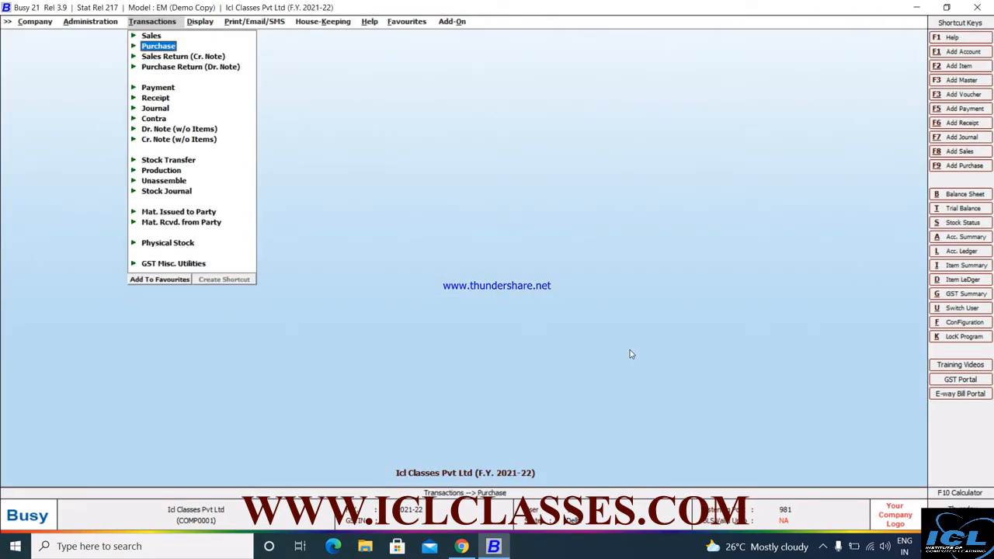
key("Return")
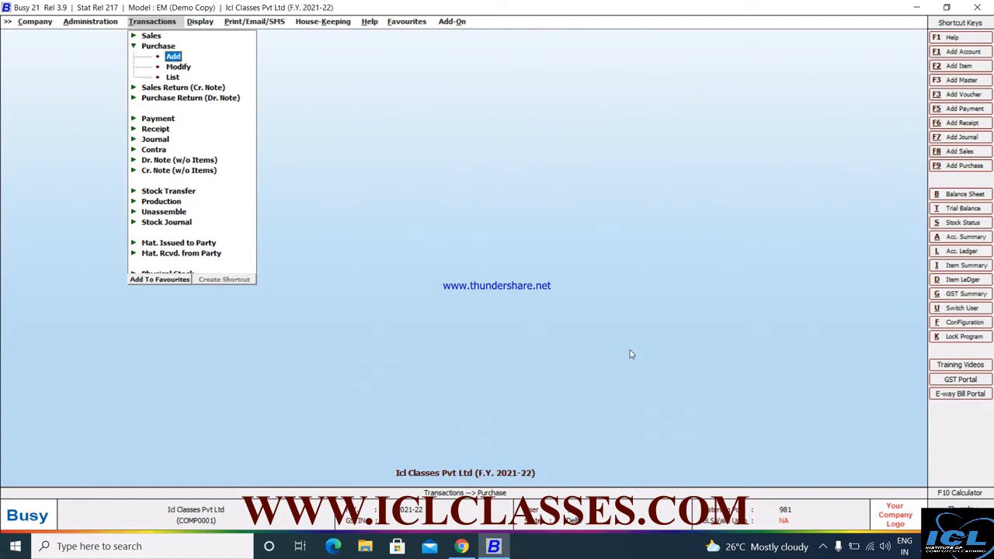
key("Return")
key("Return")
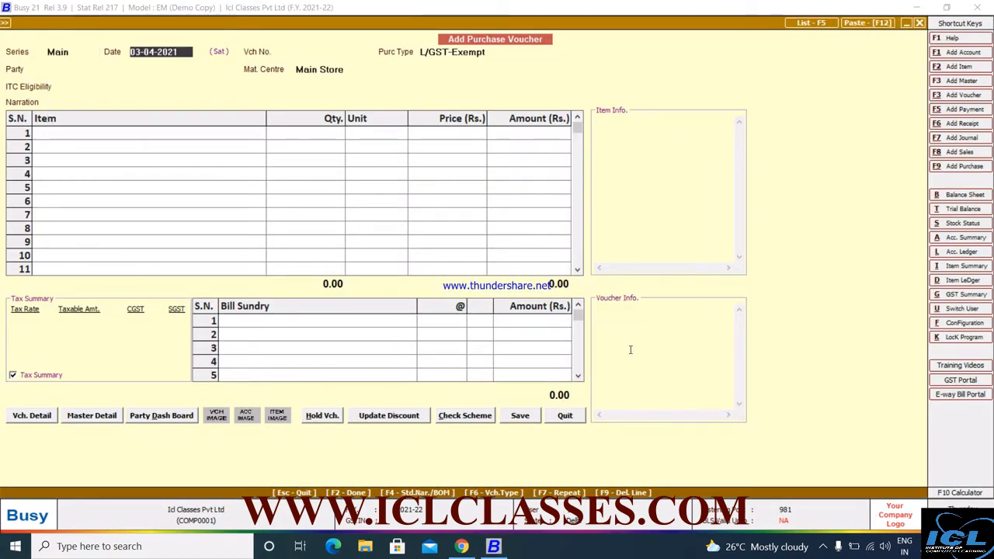
type("04-5")
key("BackSpace")
type("4")
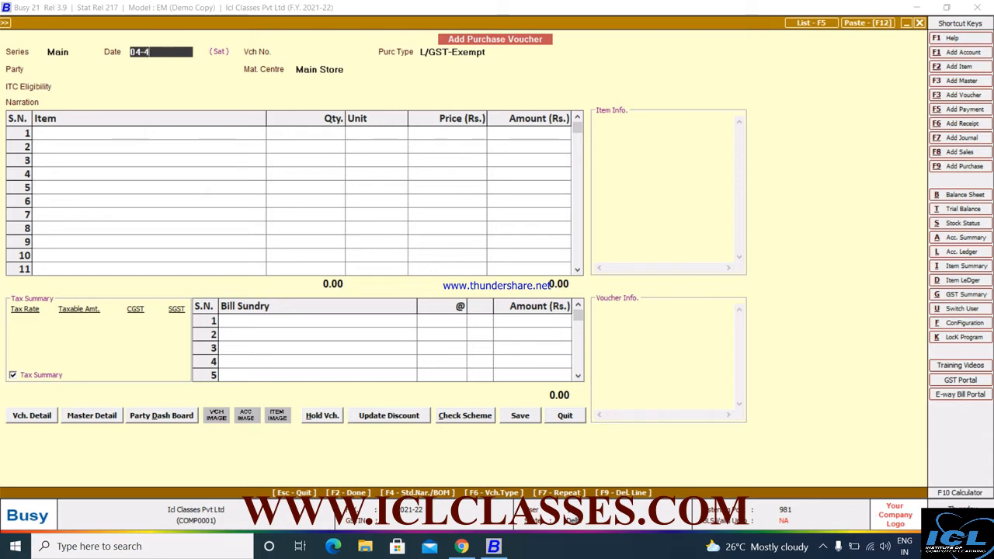
key("Return")
Give the purchase voucher the number 0555 and keep purchase type L/GST-Exempt
key("Return")
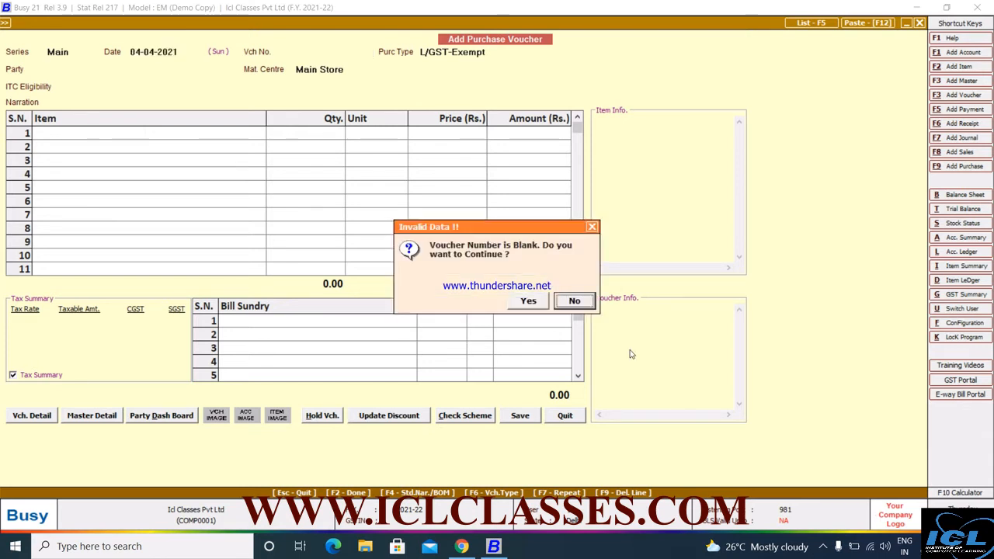
key("Return")
type("0555")
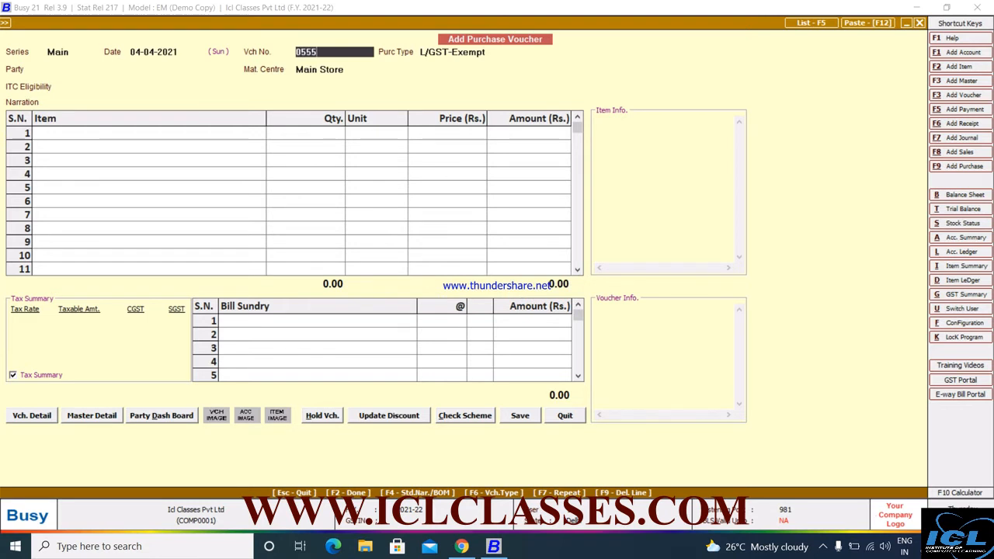
key("Return")
key("Return")
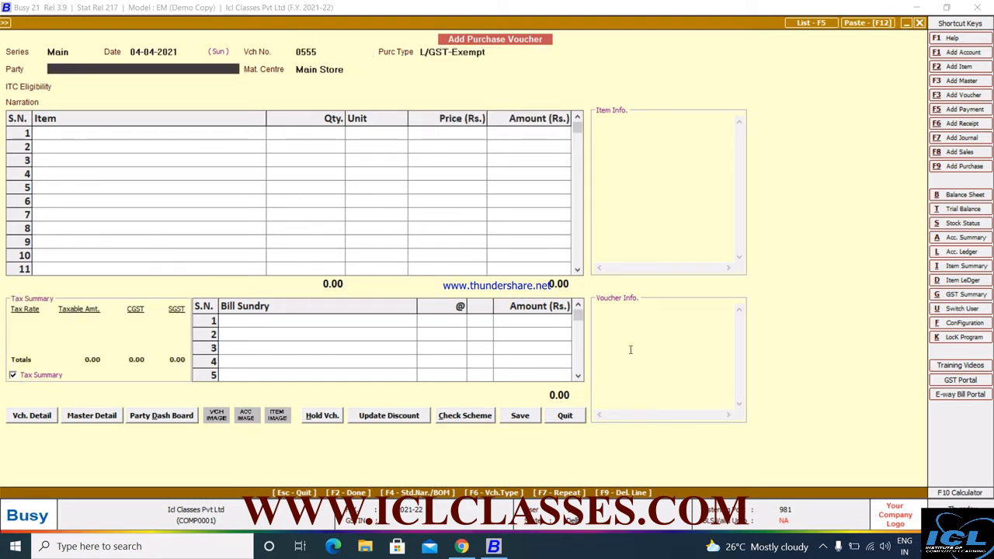
Choose the fourth listed account, a Sundry Creditors supplier, as party, keep Main Store, and set ITC Eligibility to None without a narration
key("Down")
key("Down")
key("Down")
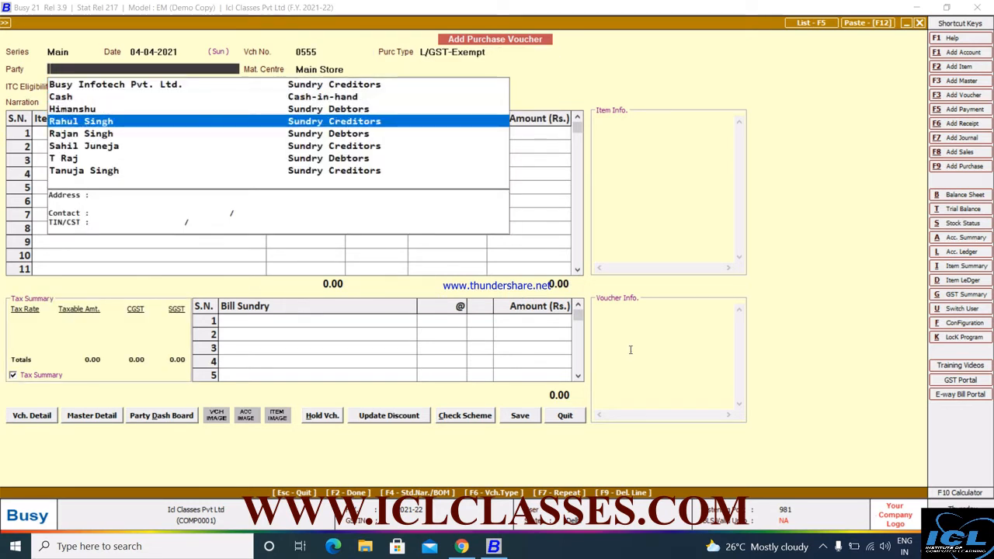
key("Return")
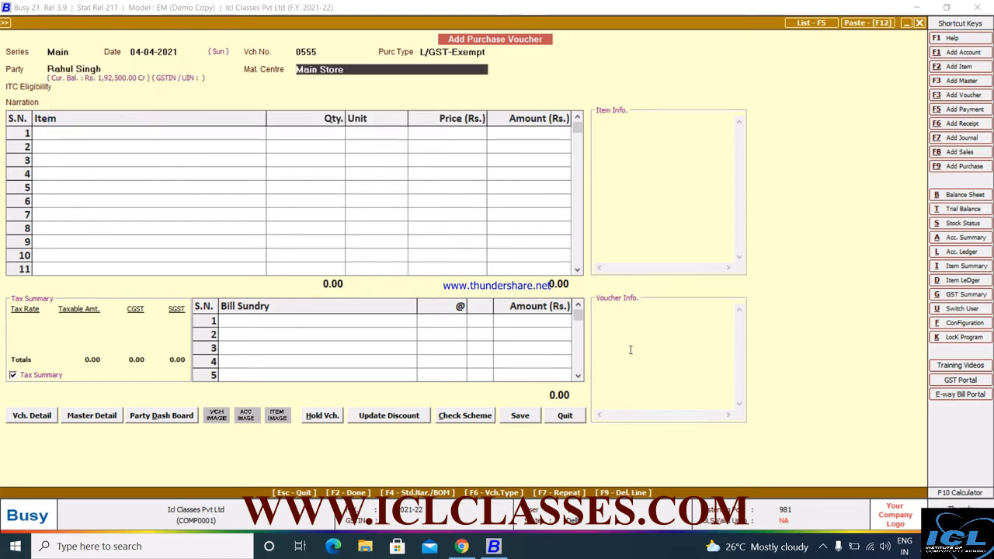
key("Down")
key("Down")
key("Down")
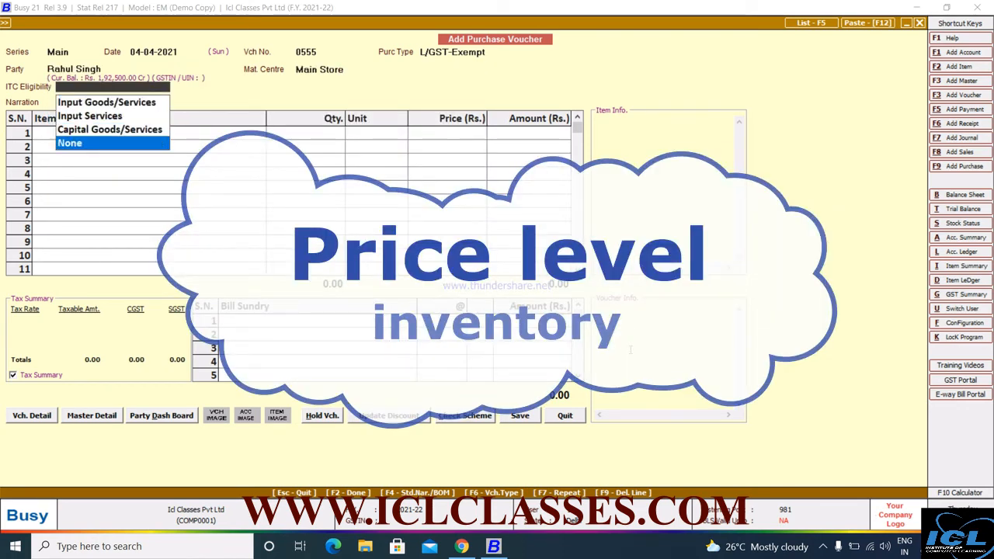
key("Return")
key("Return")
Enter Vivo Mobile 1909 as the first item line with quantity 10 Pcs., keeping the filled-in price of 17,500
key("space")
key("Return")
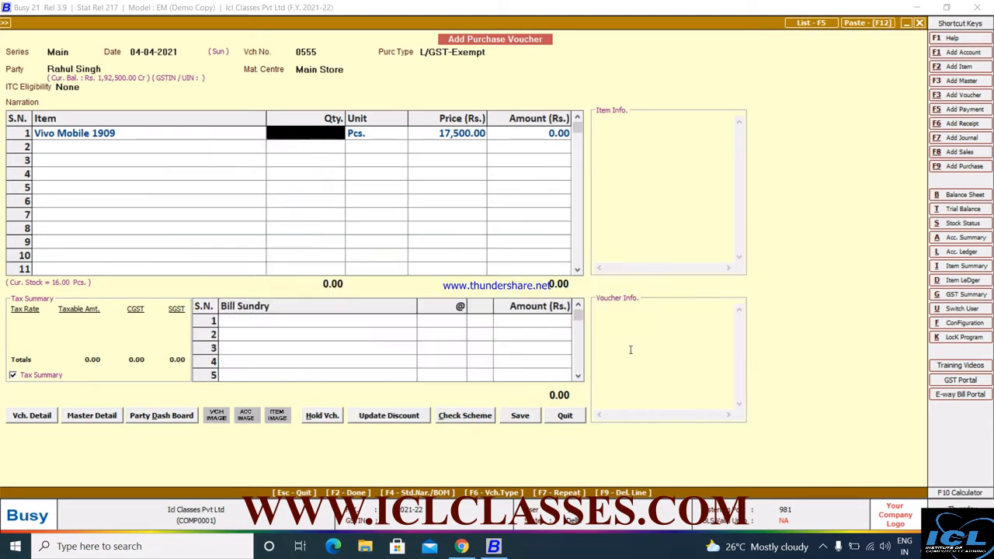
type("10")
key("Return")
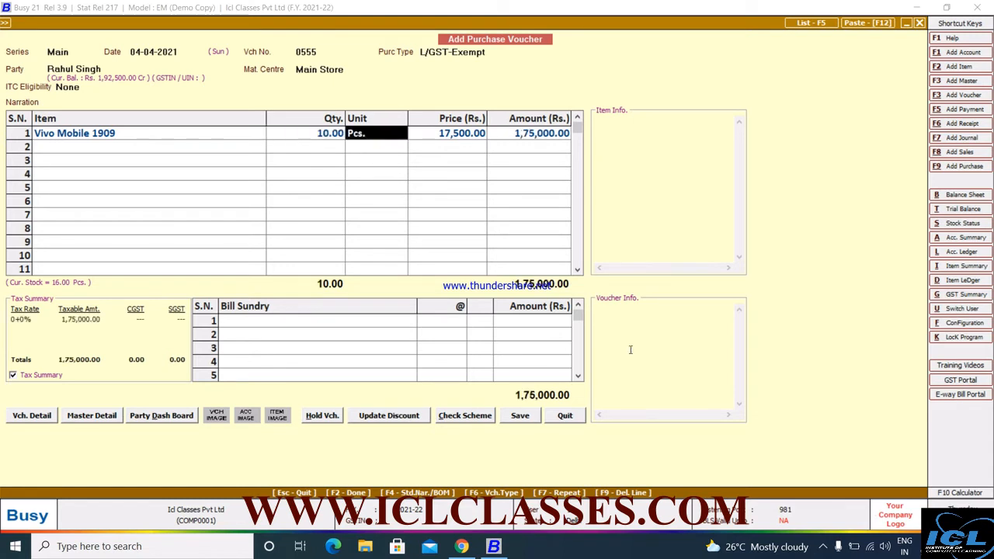
key("Return")
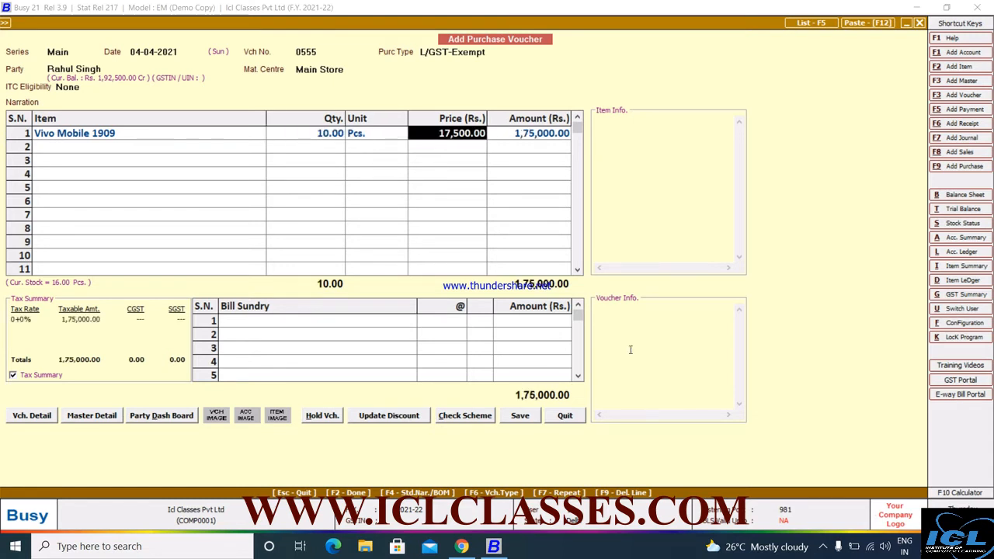
key("Return")
Save the purchase voucher with its full amount as new reference 0555 and close the purchase entry
key("Return")
key("Return")
key("Return")
key("Return")
key("Return")
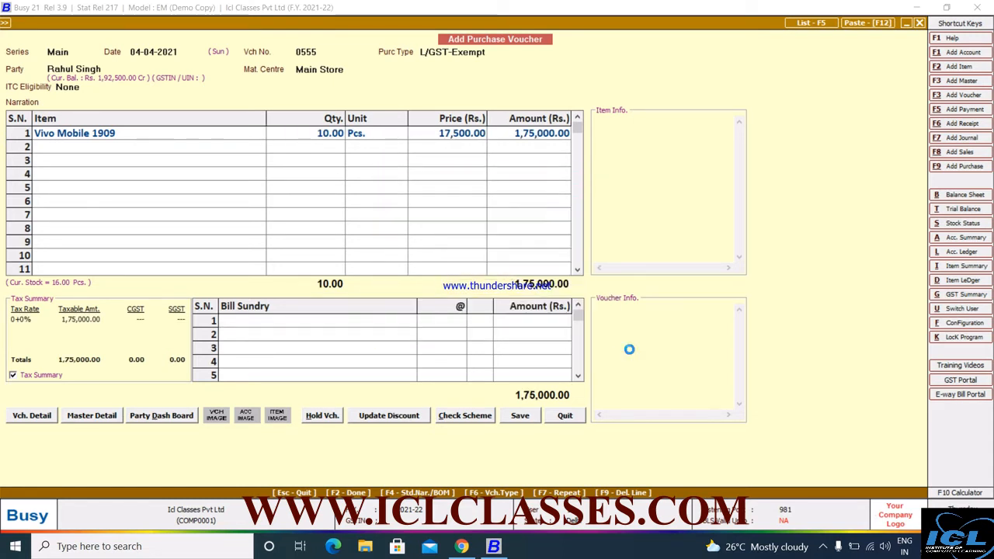
key("F2")
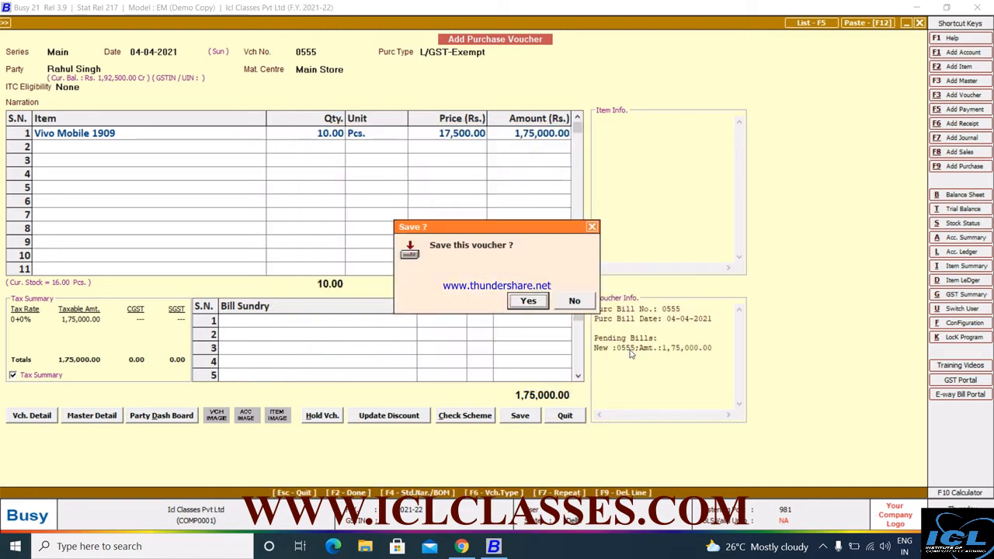
key("Return")
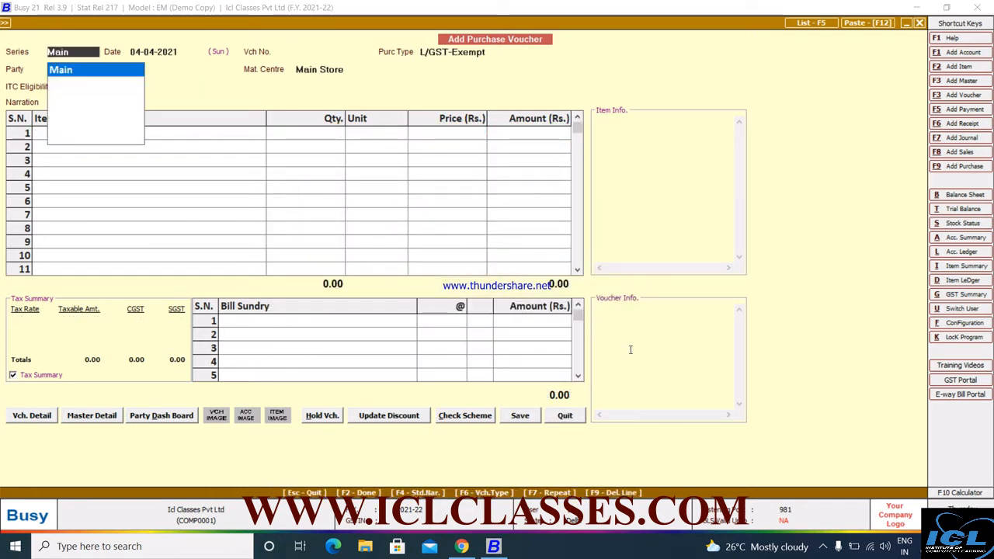
key("Escape")
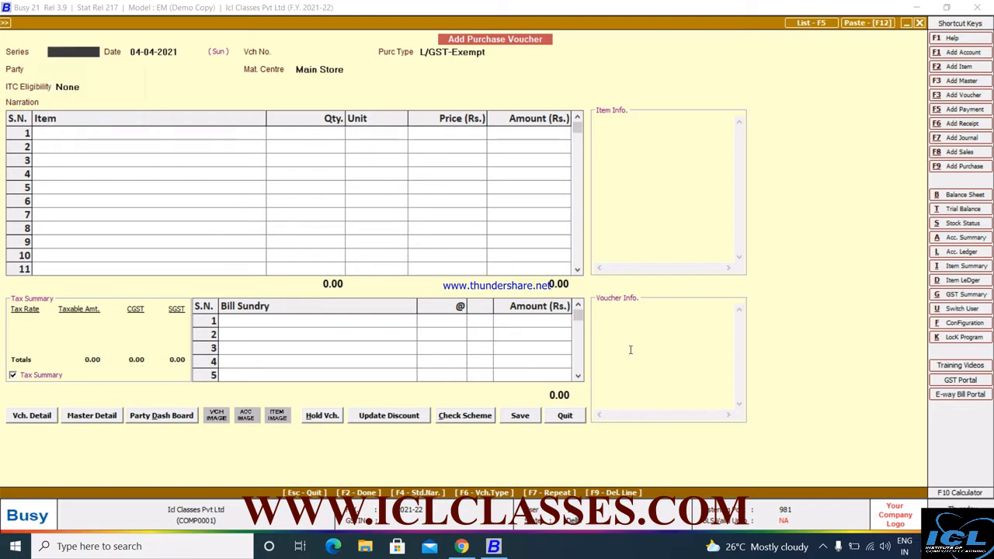
key("Escape")
key("Escape")
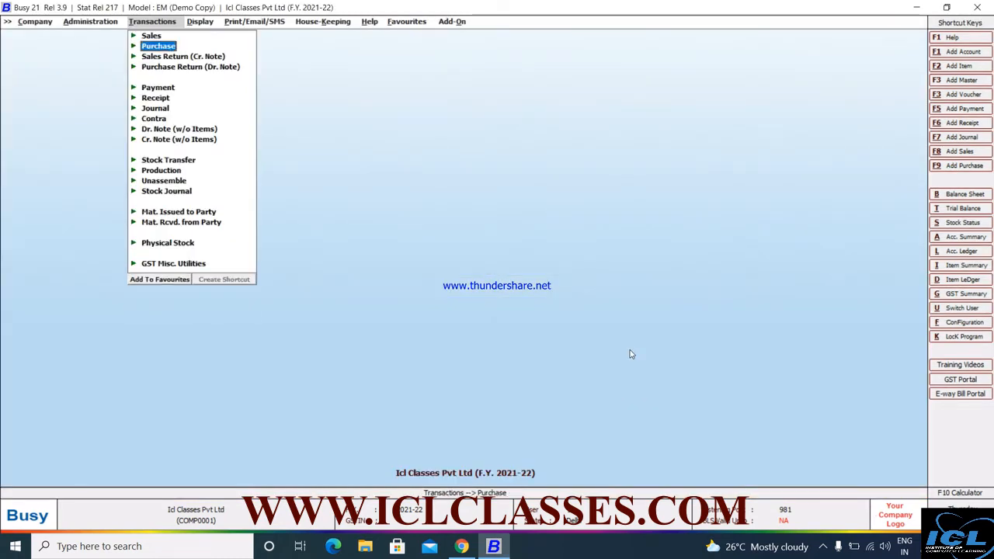
In the inventory features' item pricing options for vouchers, set the sale pricing mode to Multiple Price List for Items
key("Left")
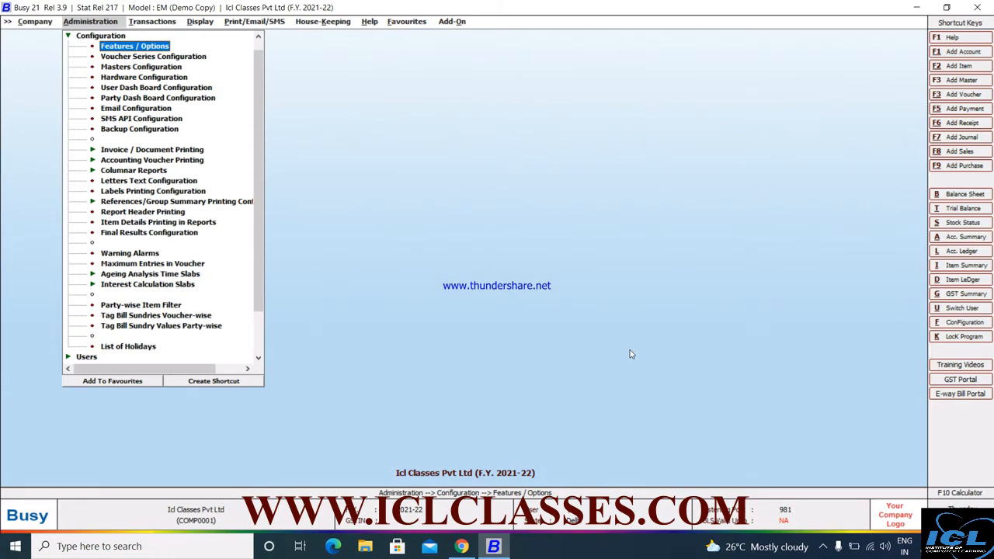
key("Return")
key("a")
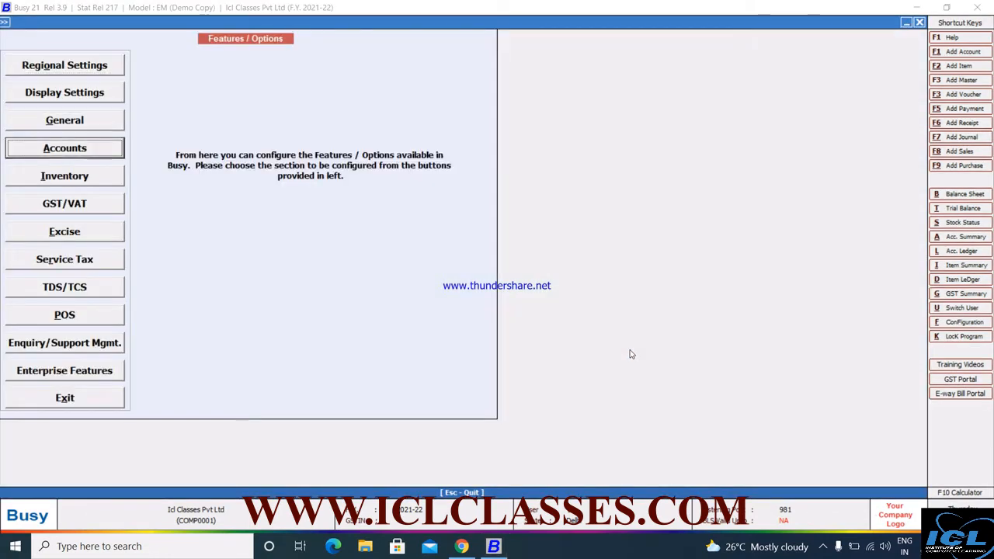
key("i")
key("Return")
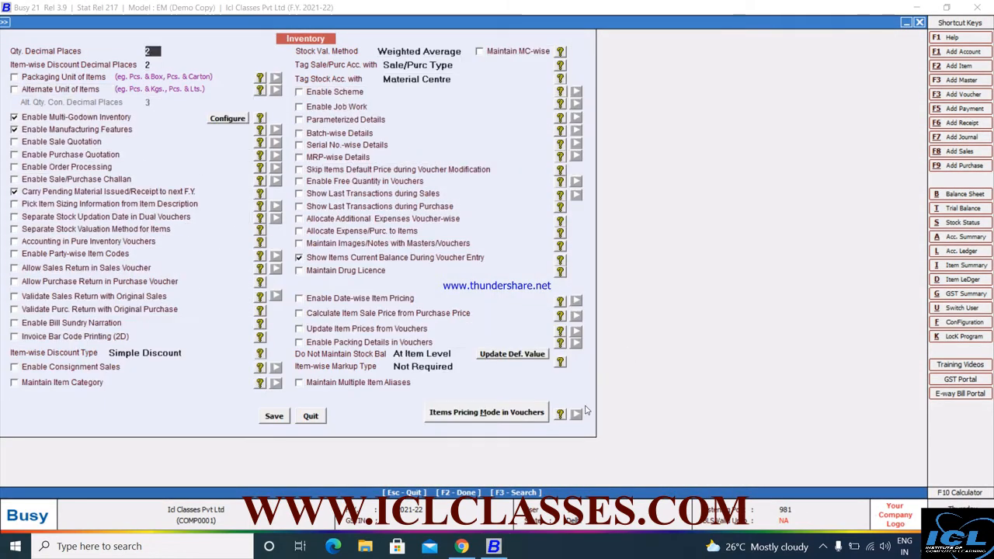
left_click(476, 414)
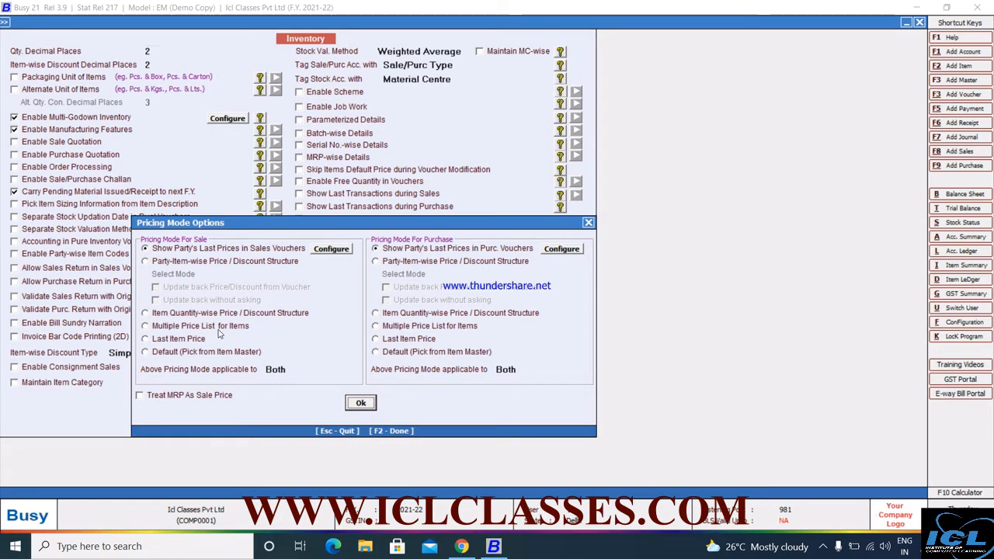
left_click(145, 327)
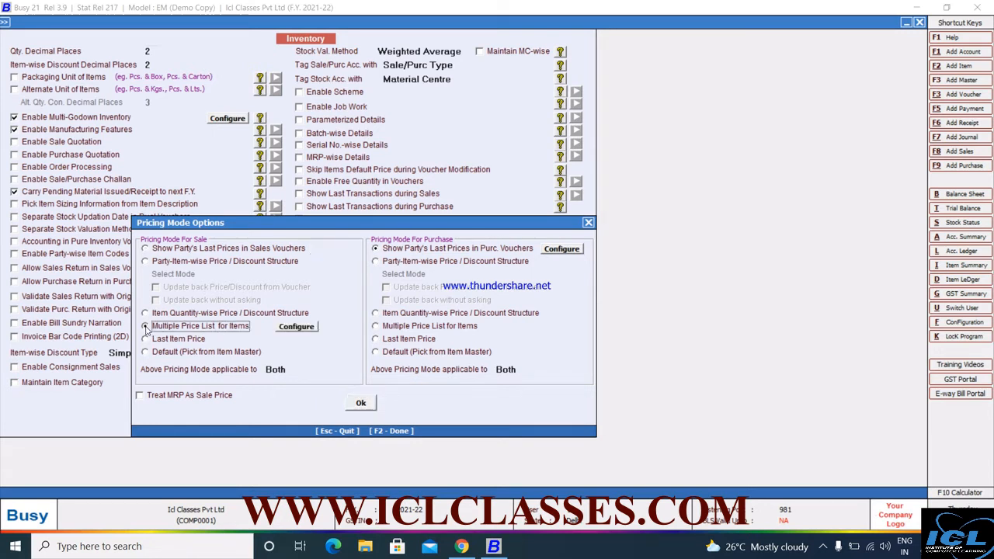
Configure the multiple price lists for sale to input the price category both after party and after item in the voucher
left_click(296, 327)
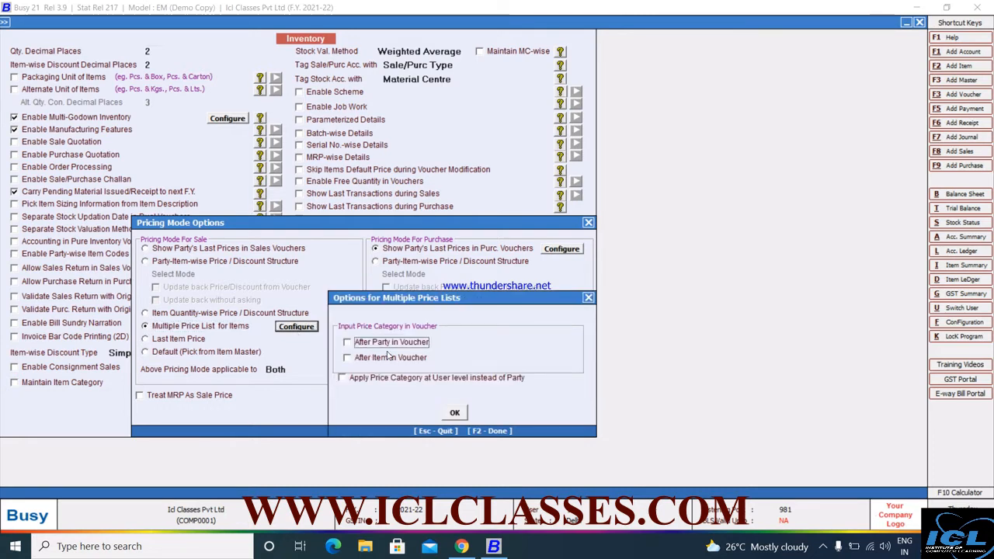
left_click(346, 342)
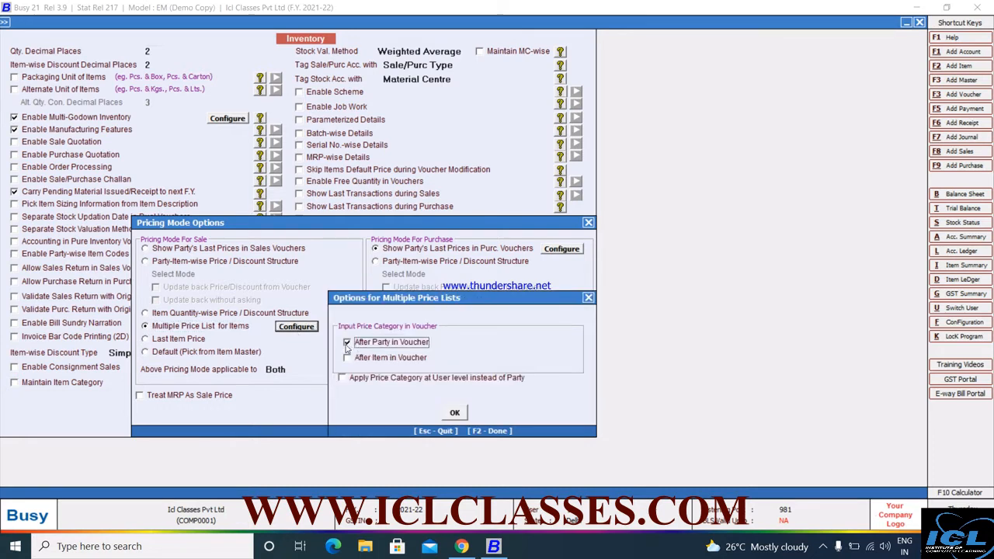
left_click(346, 358)
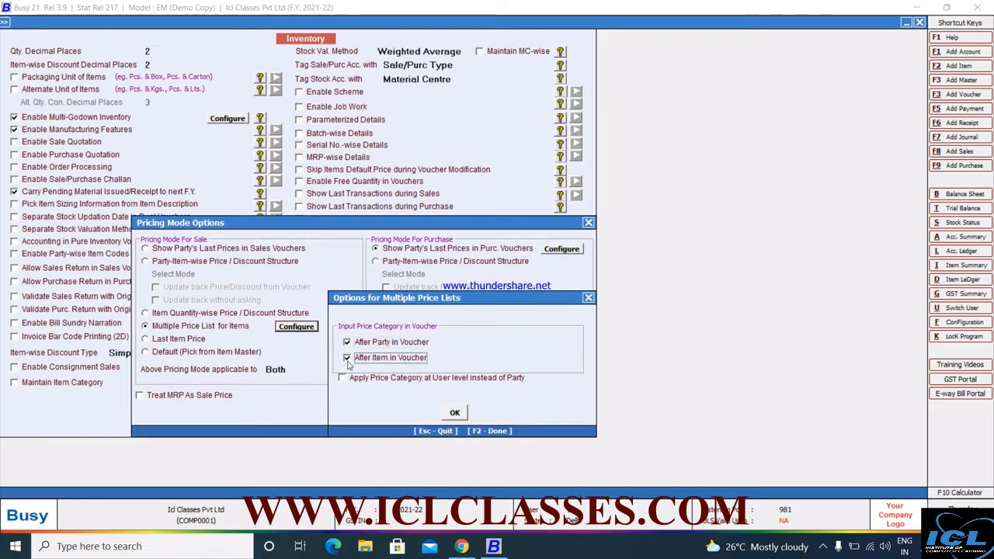
left_click(455, 413)
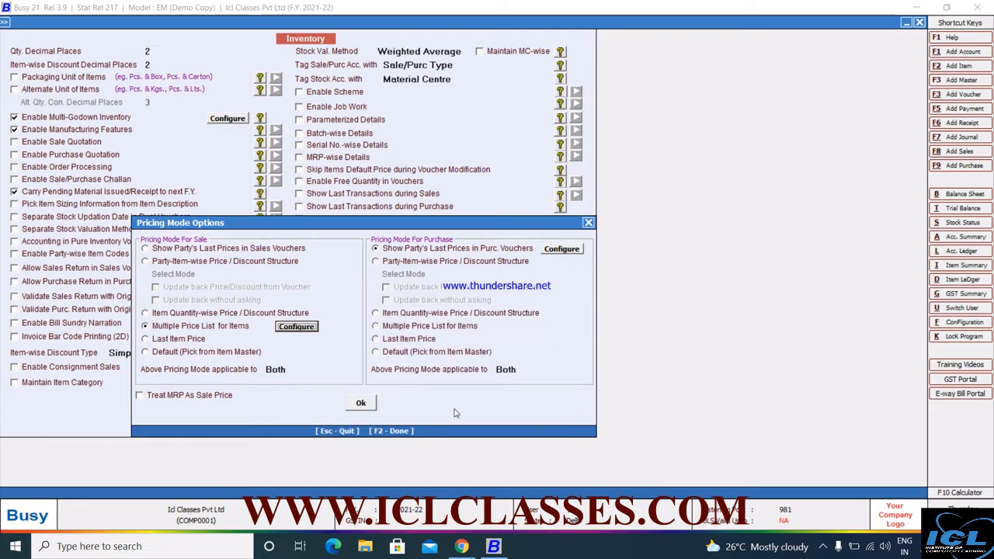
Accept the pricing mode options, save the inventory settings and exit the features configuration
left_click(360, 403)
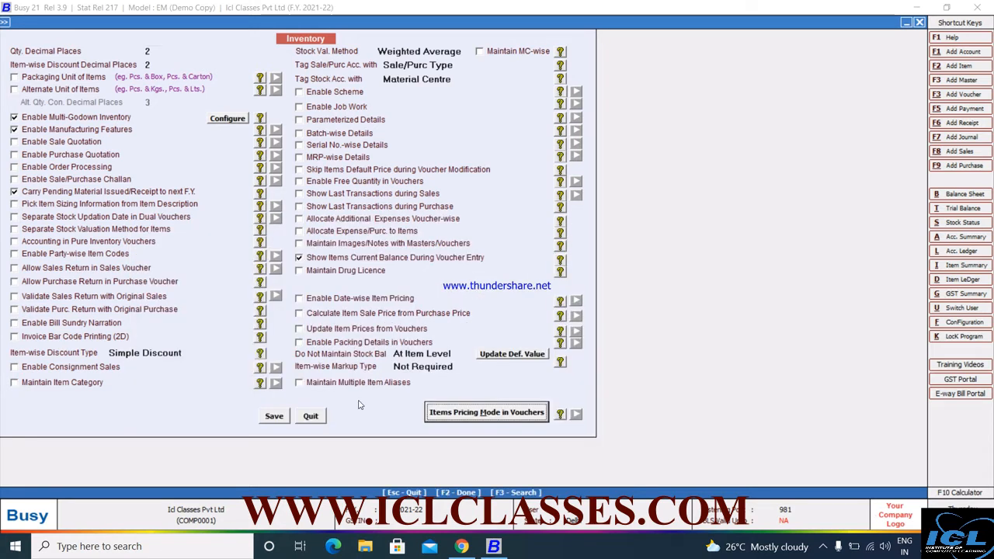
left_click(272, 417)
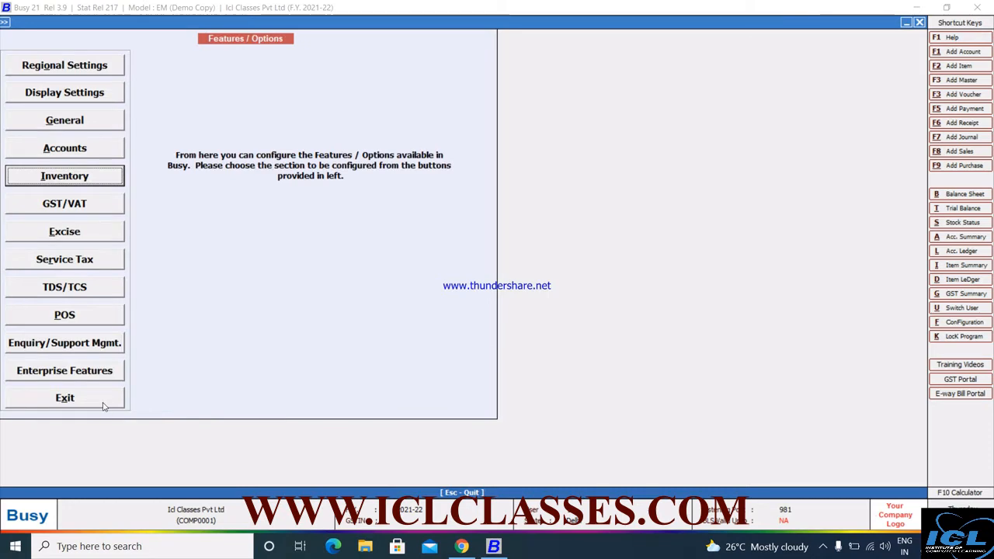
left_click(103, 404)
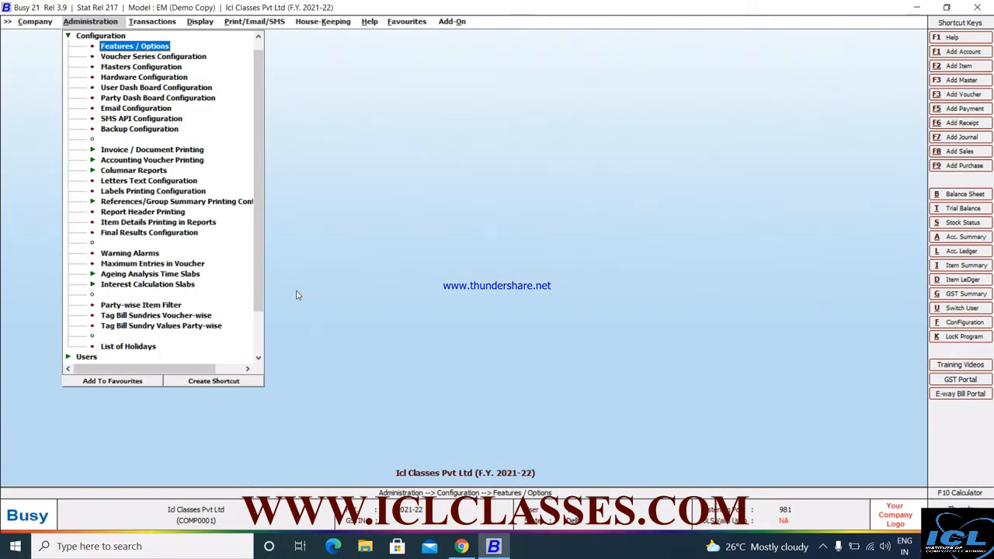
Start adding a new item master
key("Escape")
key("Up")
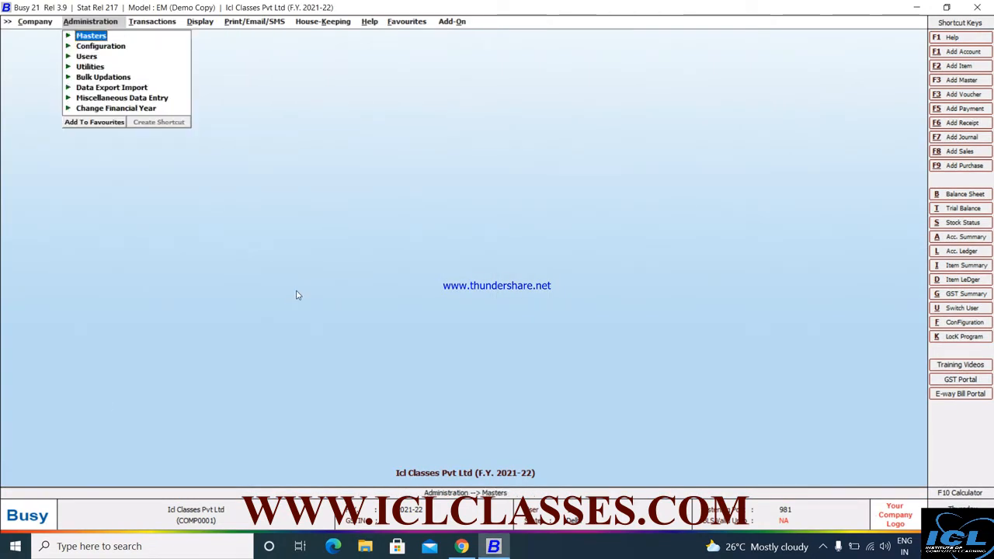
key("Return")
key("Down")
key("Down")
key("Down")
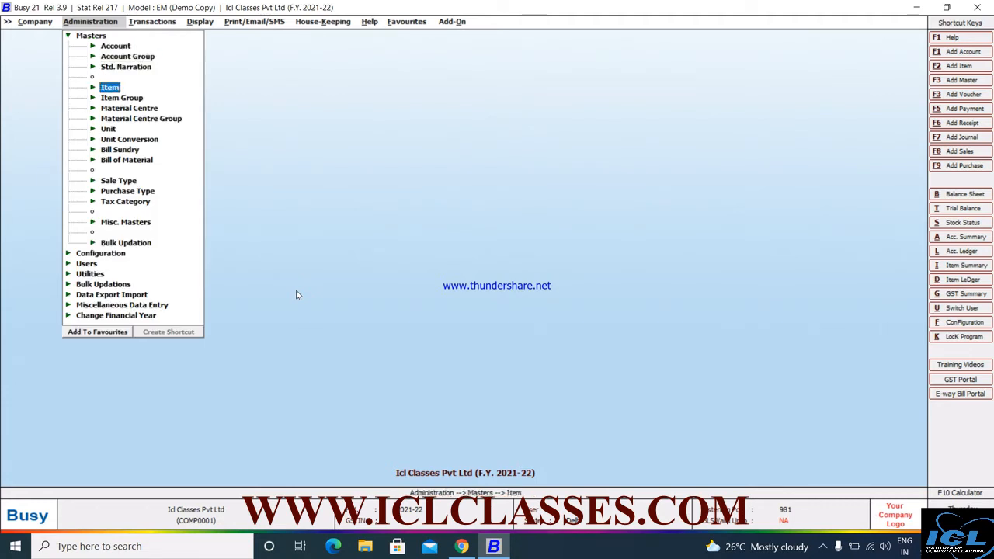
key("Return")
key("Return")
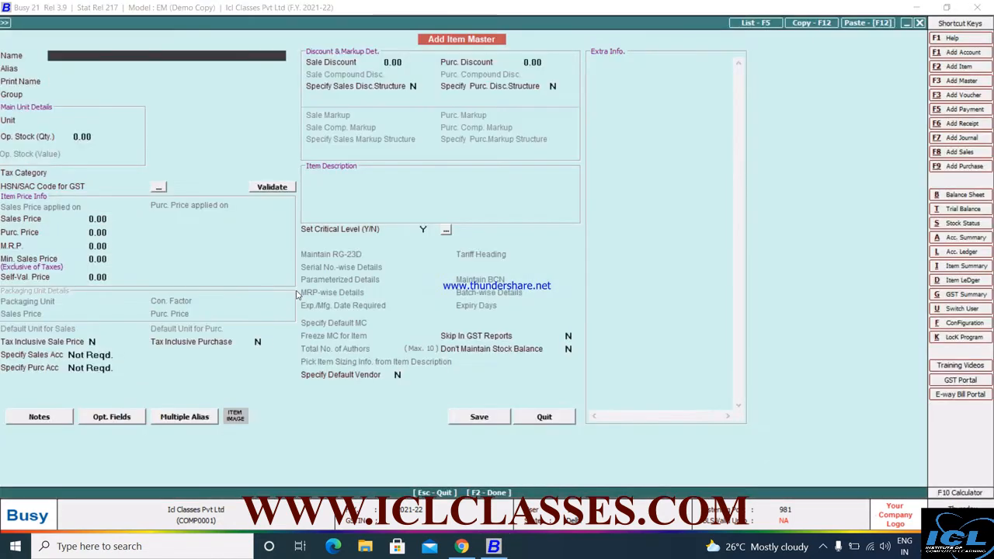
Name the new item Computer without an alias, keep the same print name and assign it to the General group
type("com")
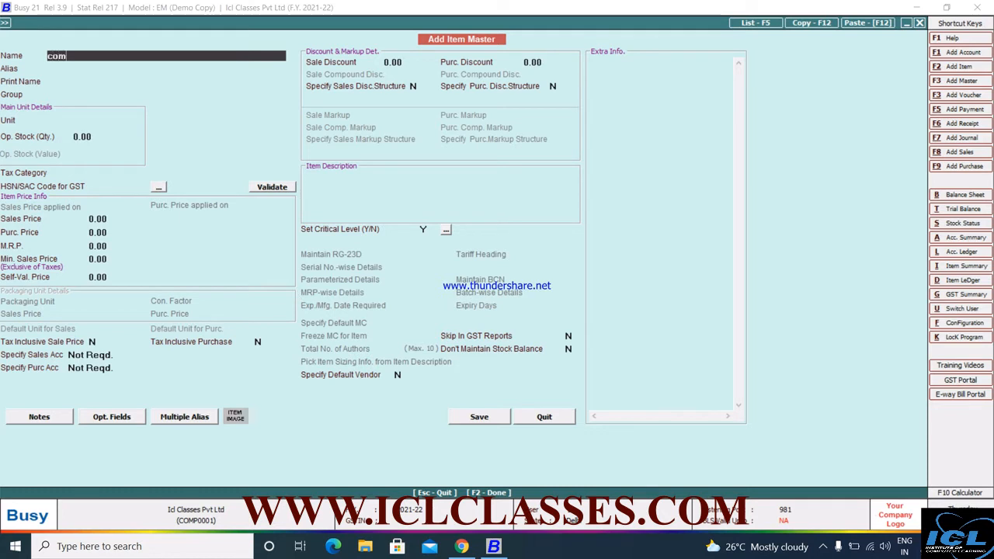
type("puter")
key("Return")
key("Return")
key("Return")
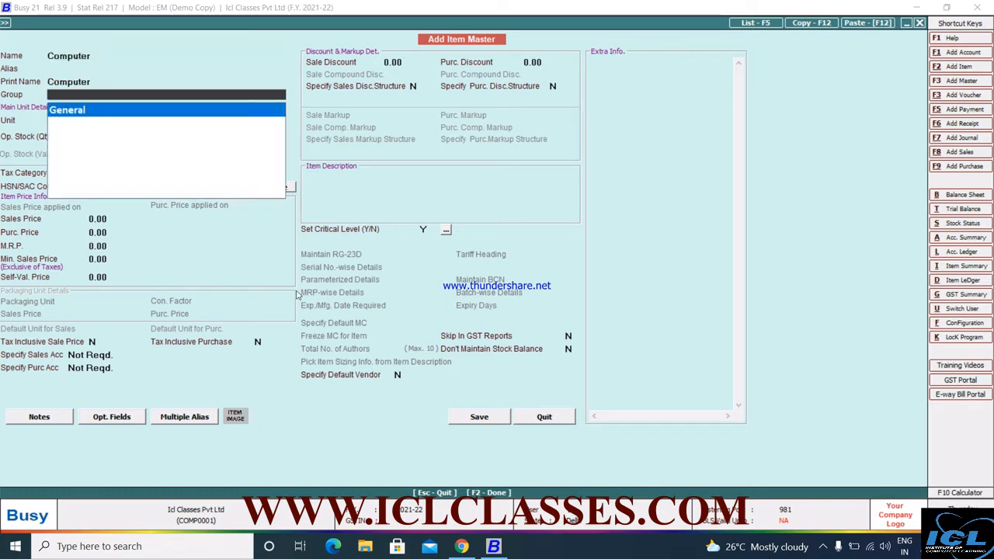
key("Return")
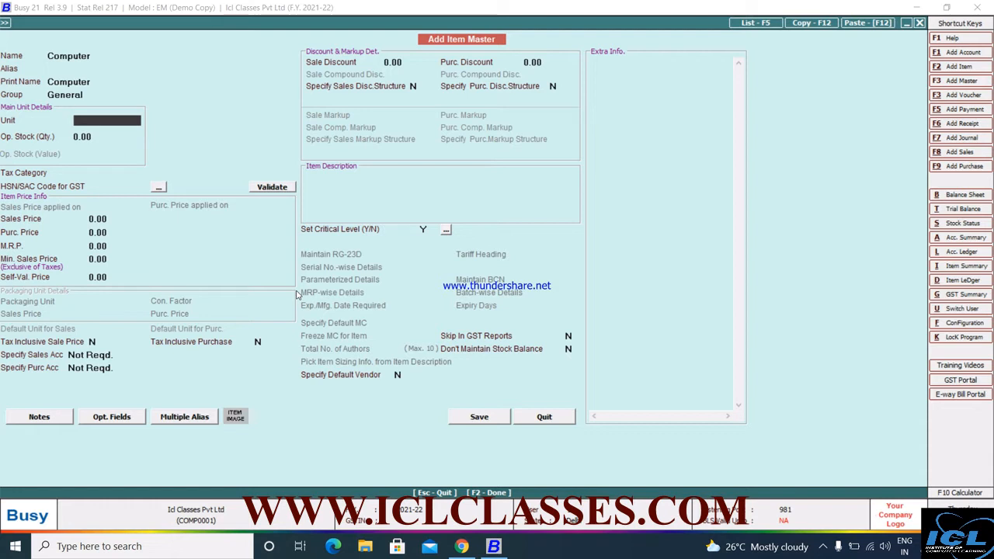
Set the item's unit to Pcs. and tax category to None, leaving opening stock at zero and the HSN/SAC code blank
key("Return")
key("Return")
key("Return")
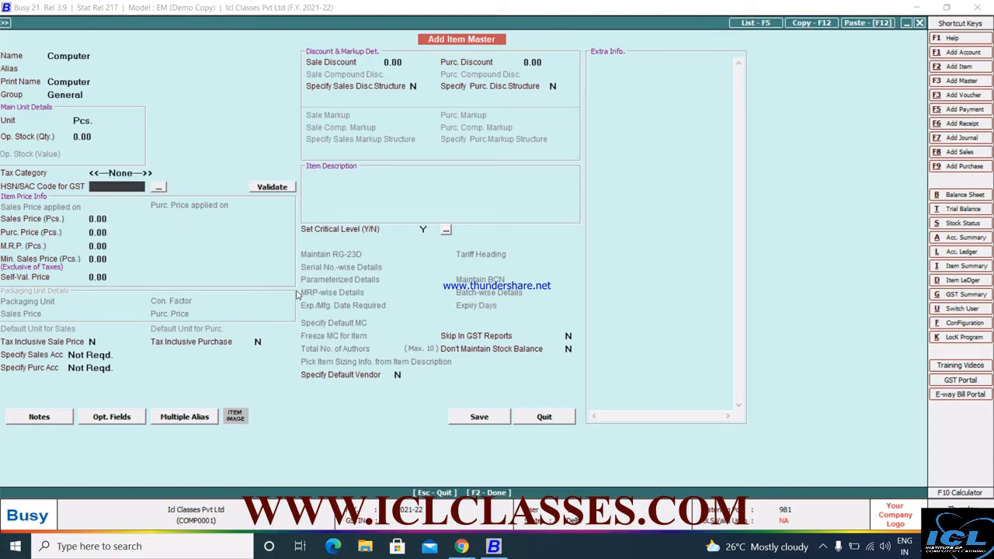
key("Return")
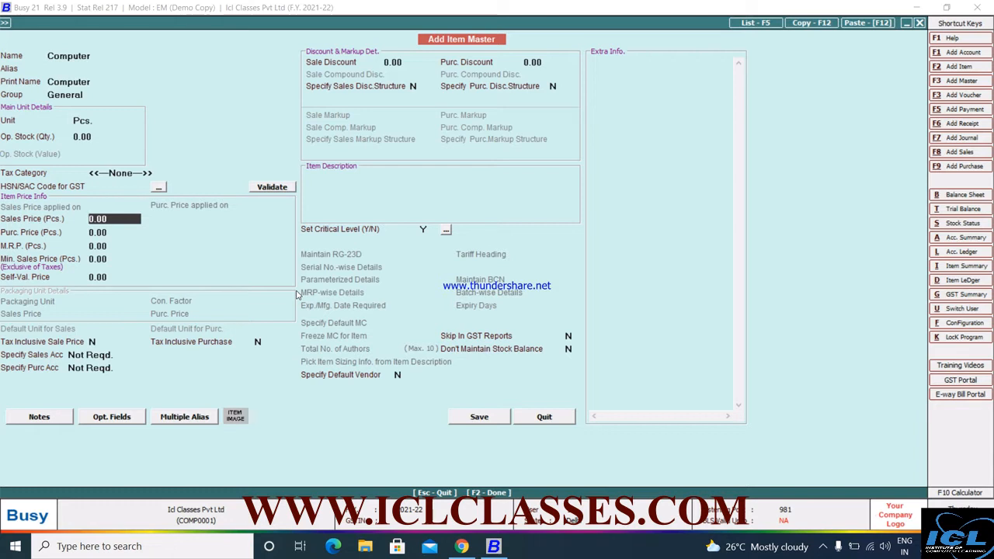
Set the sales price to 30000, purchase price to 28000 and M.R.P. to 35000, leaving minimum sales and self-valuation prices at zero
type("30000")
key("Return")
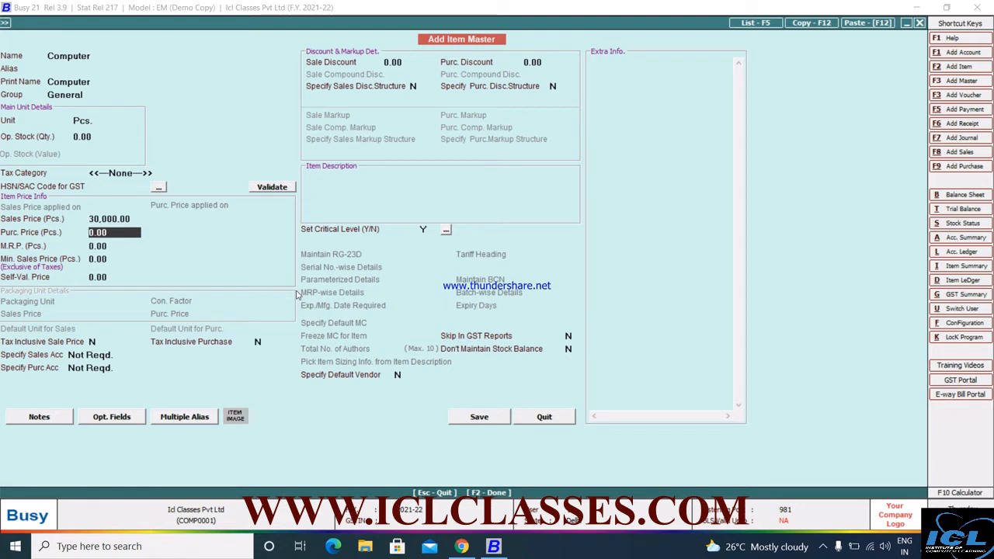
type("28000")
key("Return")
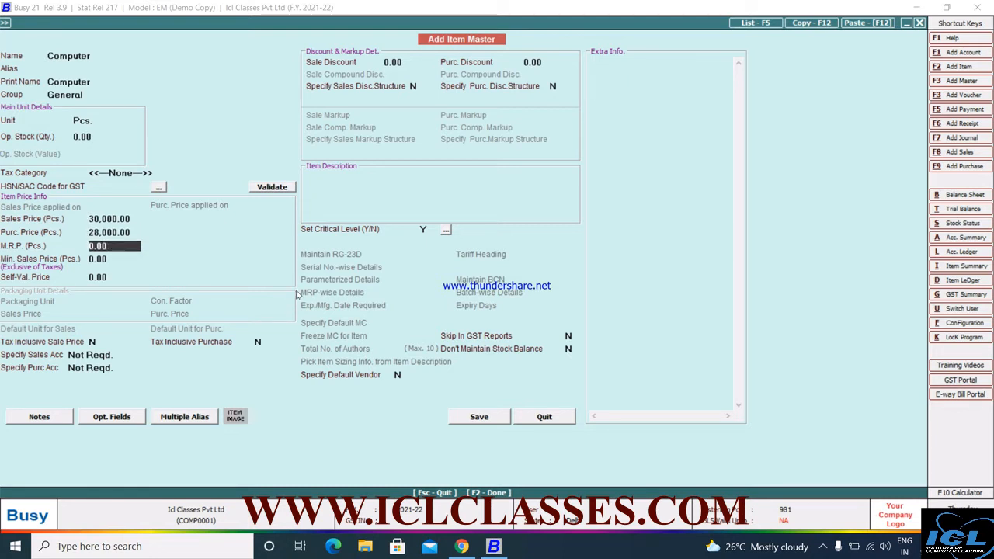
type("35000")
key("Return")
key("Return")
key("Return")
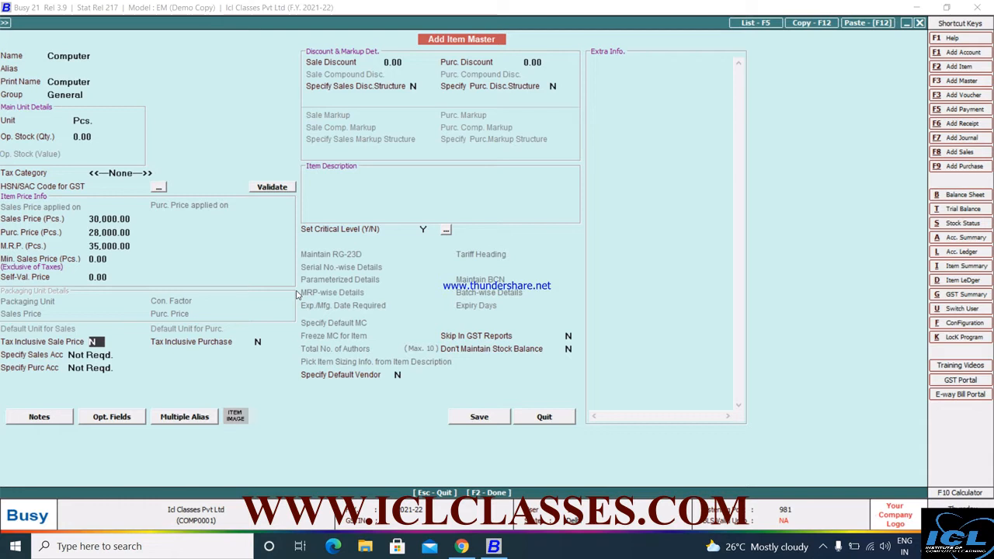
Proceed with saving the Computer item without an HSN/SAC code and look through categories A to Z of its sales price levels
key("F2")
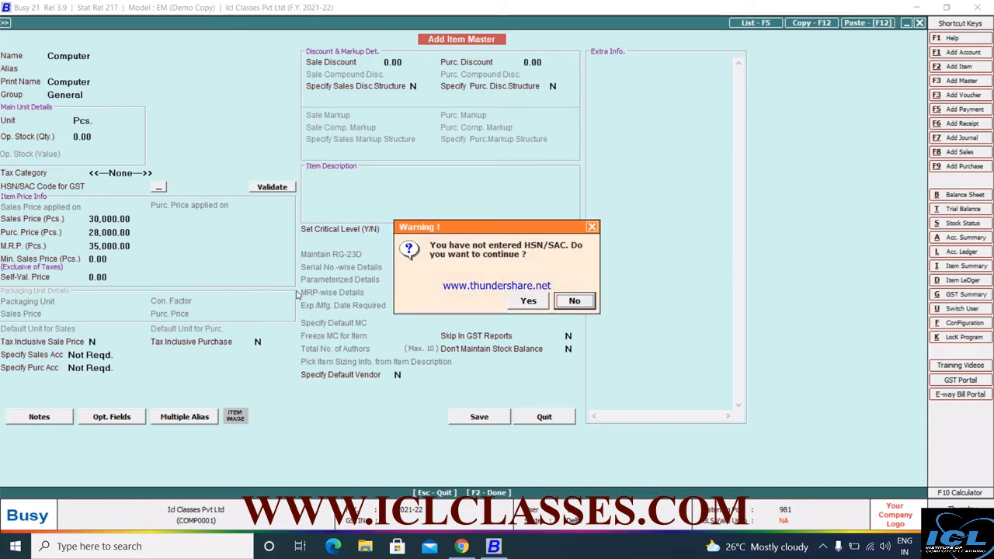
key("Left")
key("Return")
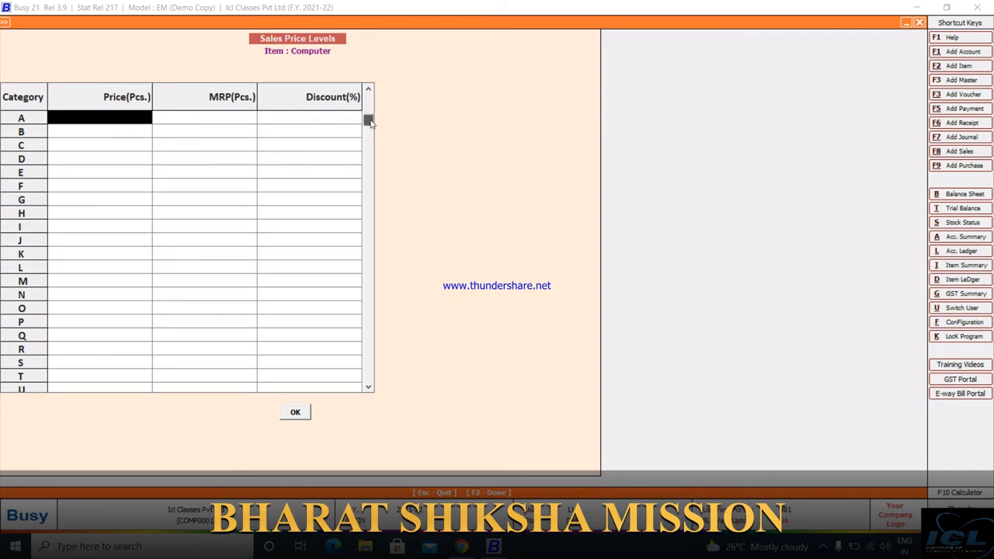
left_click_drag(370, 121, 369, 361)
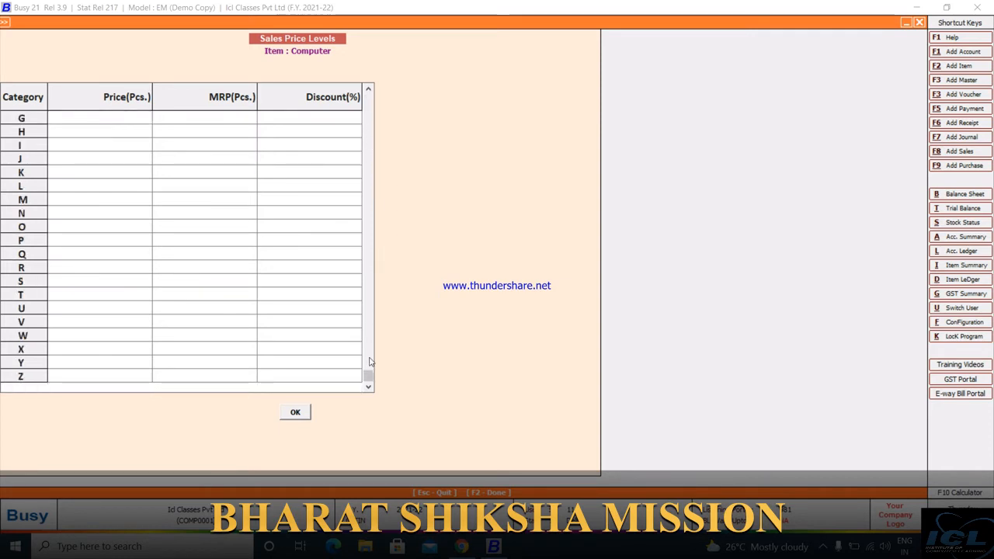
left_click(371, 154)
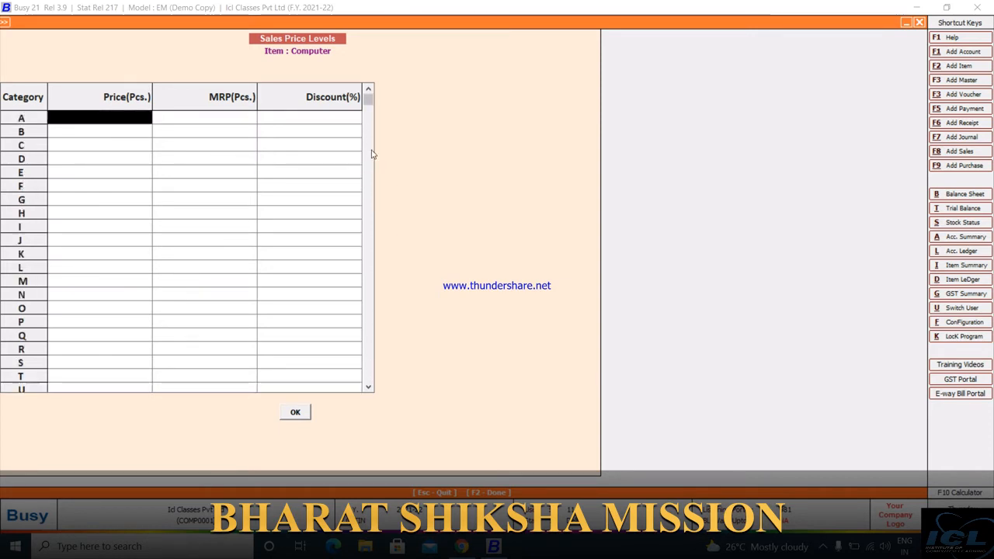
Set category A of Computer's sales price levels to a price of 100000 and 10% discount, leaving its MRP blank
left_click(372, 154)
left_click(369, 108)
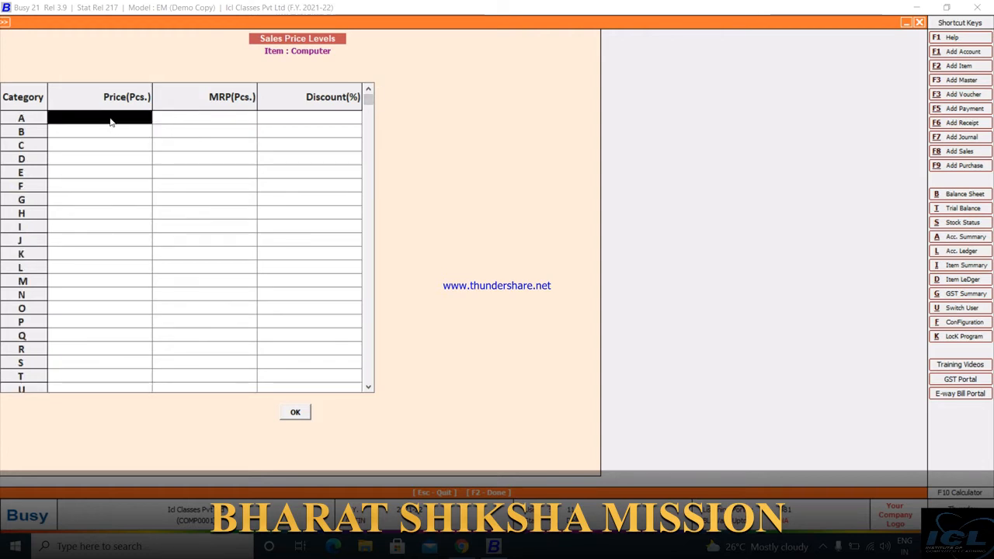
type("1000")
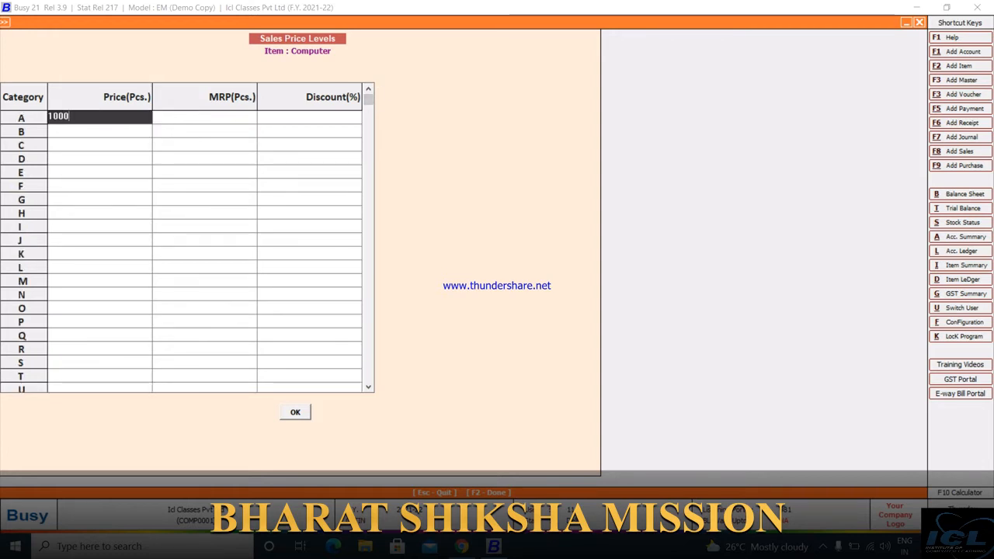
type("00")
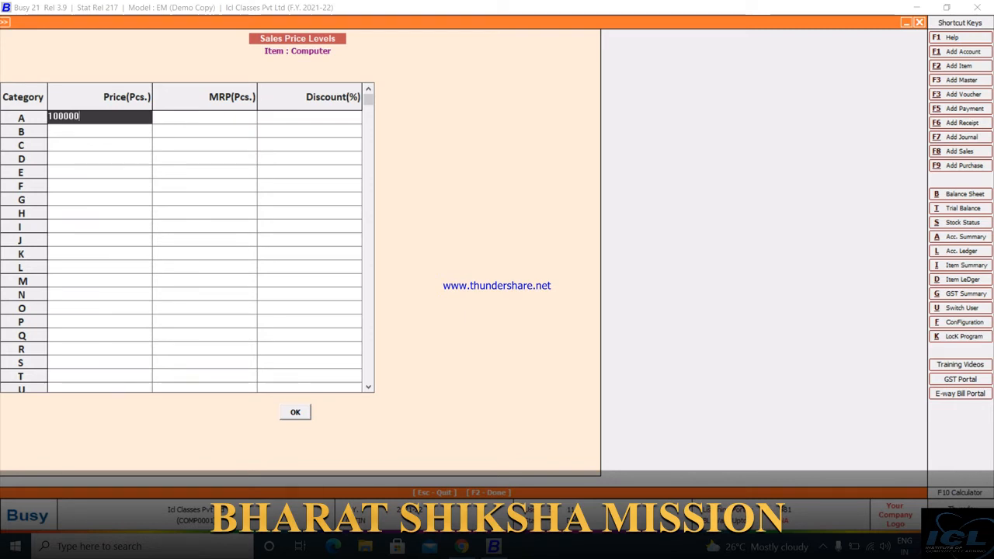
key("Return")
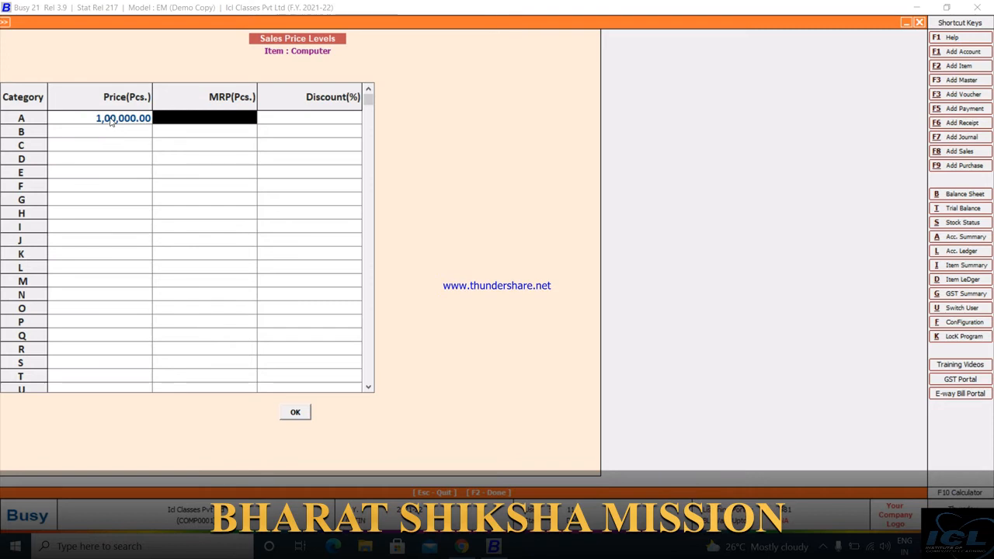
key("Return")
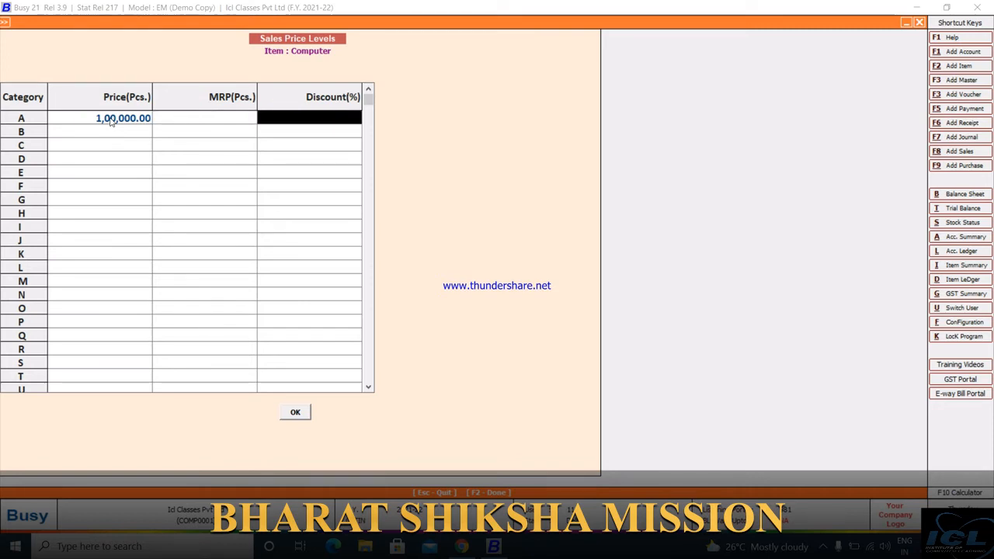
type("10")
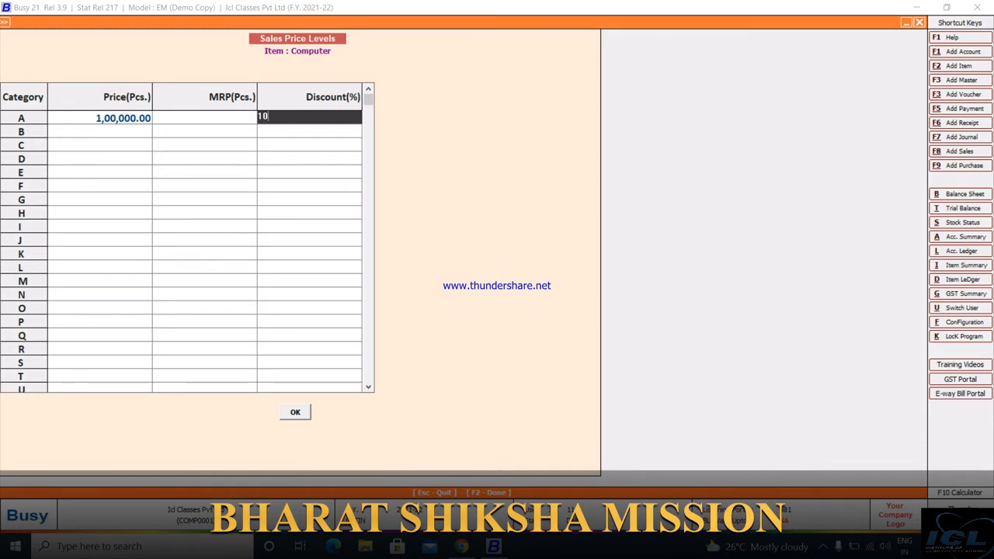
key("Return")
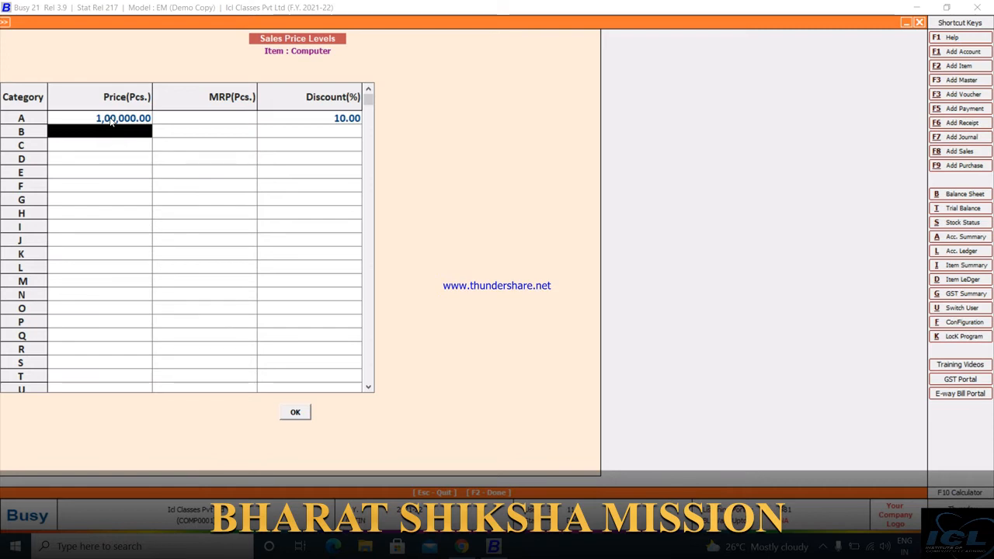
Set category B's sales price to 95,000 with a 15% discount, leaving its MRP blank
type("1")
key("BackSpace")
type("750")
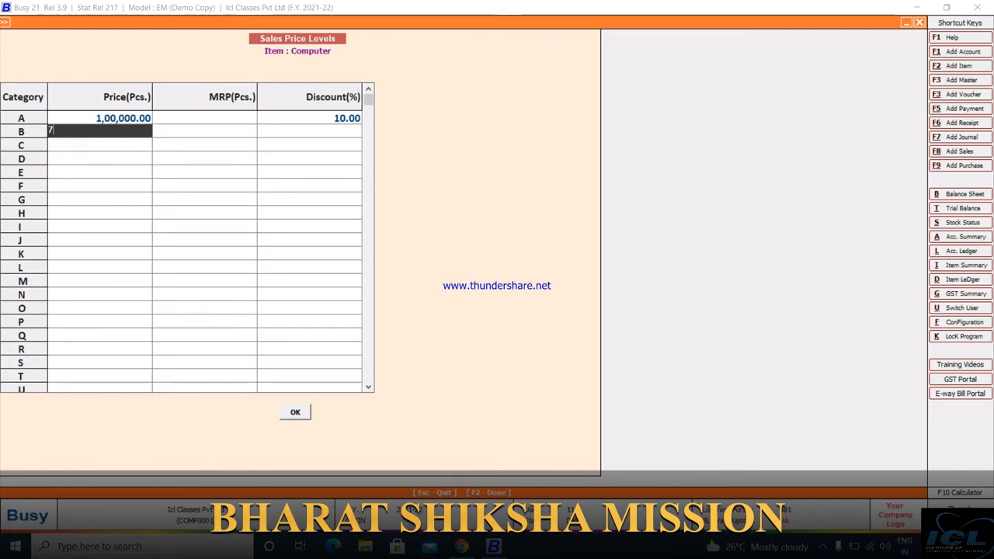
key("BackSpace")
key("BackSpace")
key("BackSpace")
type("95,000")
key("Return")
key("Return")
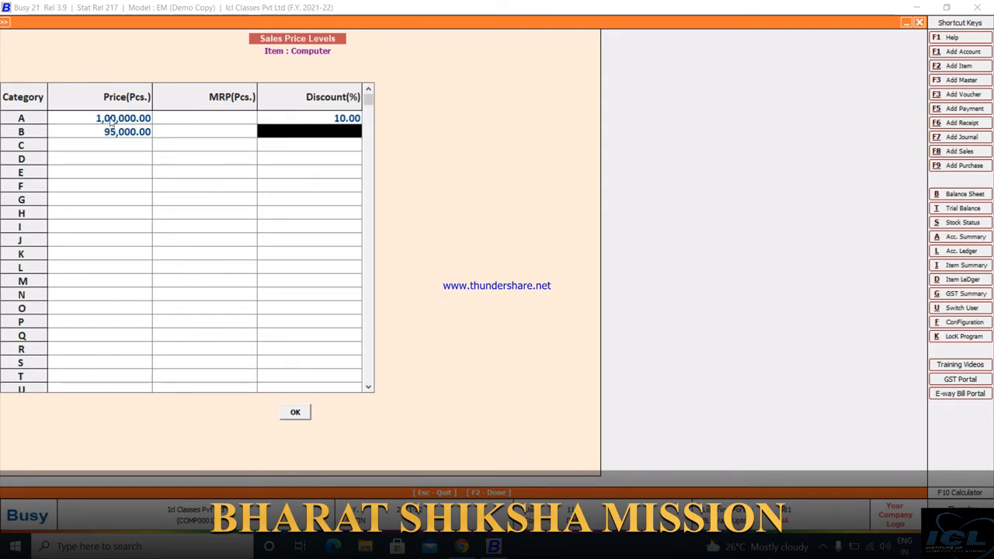
type("15")
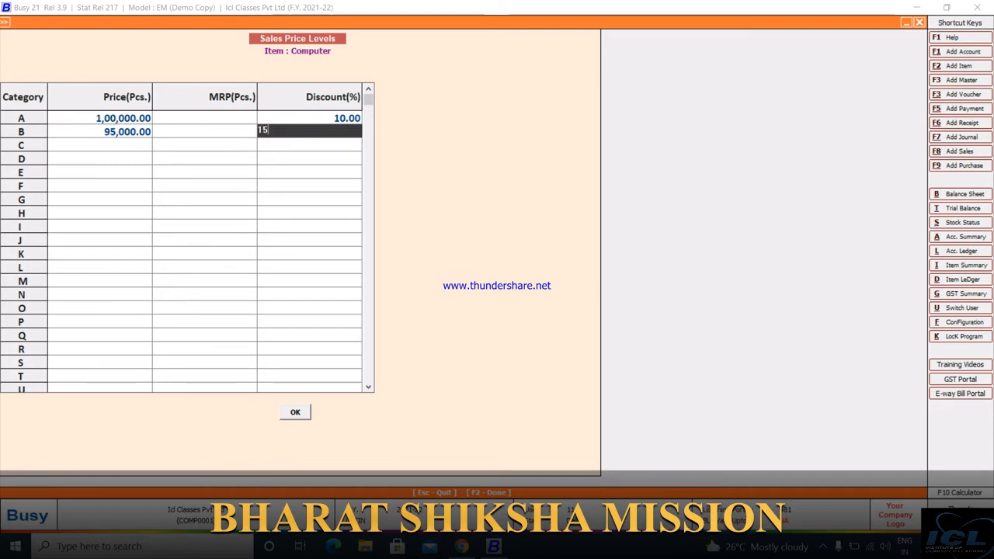
key("Return")
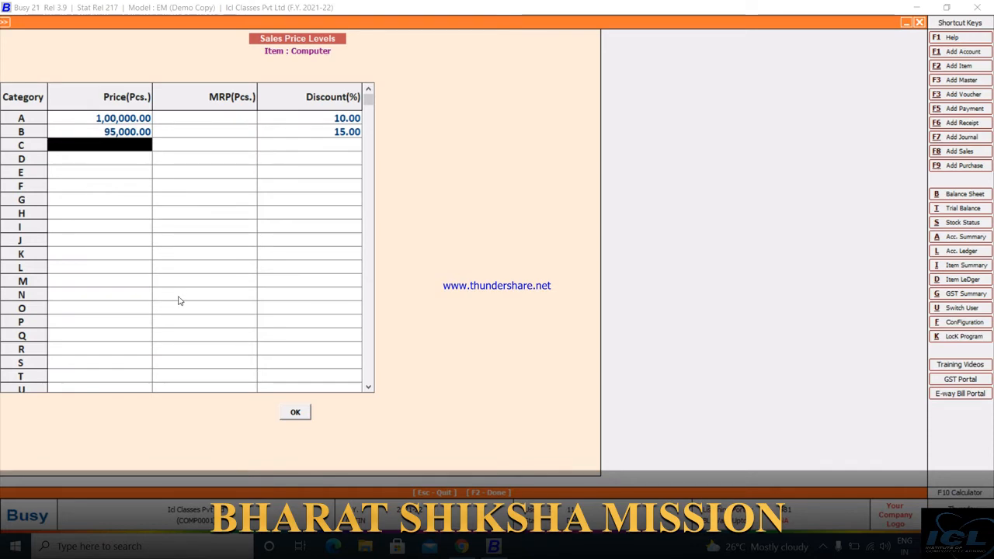
Accept the sales price levels, save the Computer item and leave the item form
left_click(295, 414)
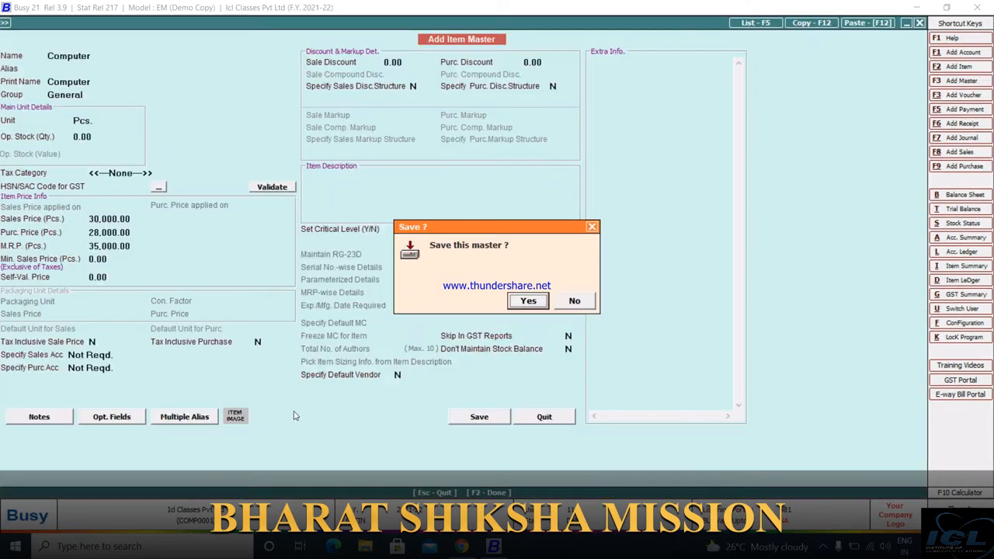
left_click(528, 302)
key("Escape")
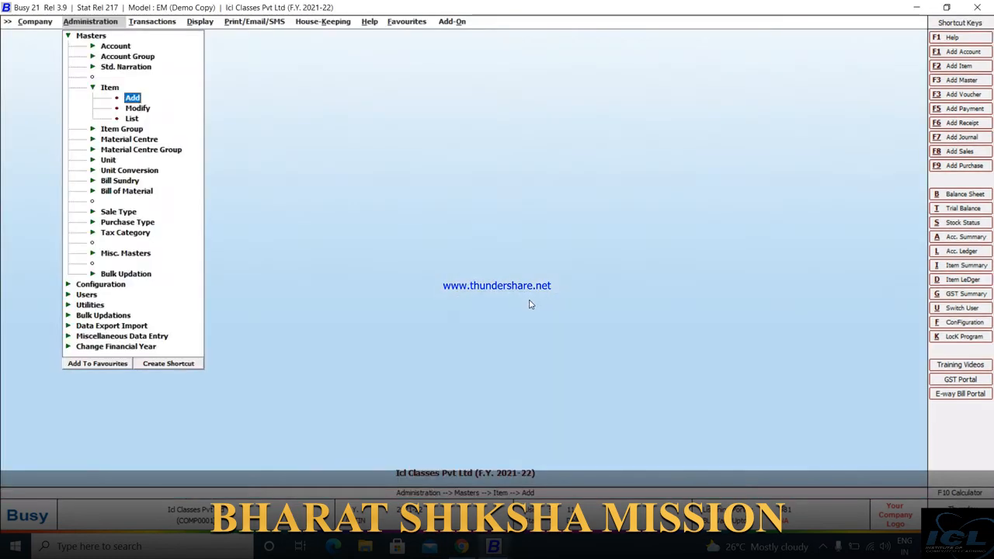
Start a new account named with the customer's first name plus "(a category)", without an alias and with the same print name
key("Up")
key("Up")
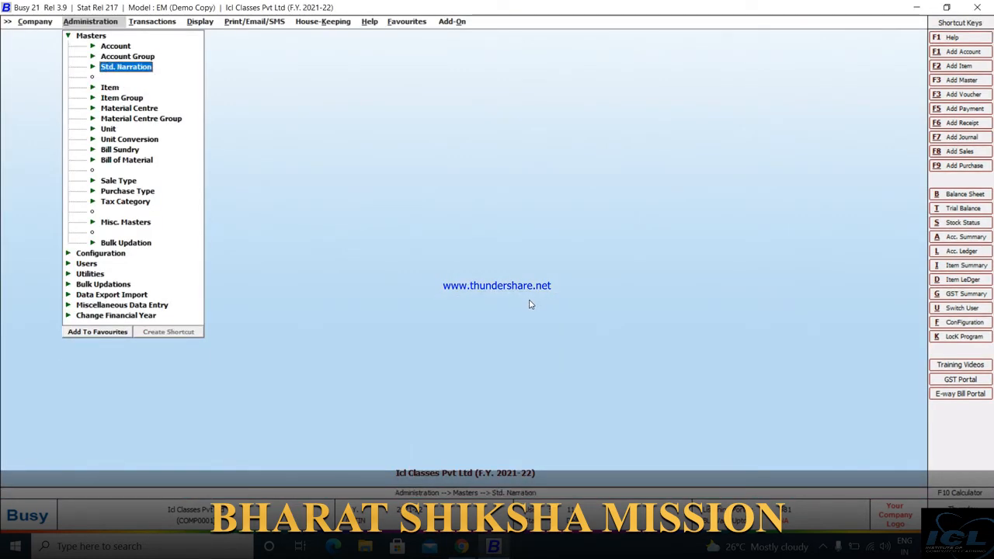
key("Return")
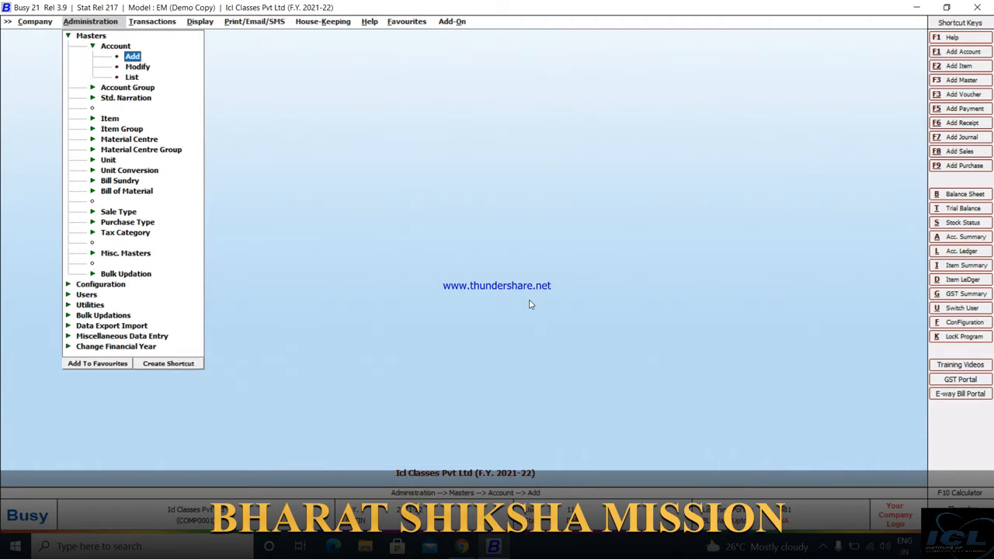
key("Return")
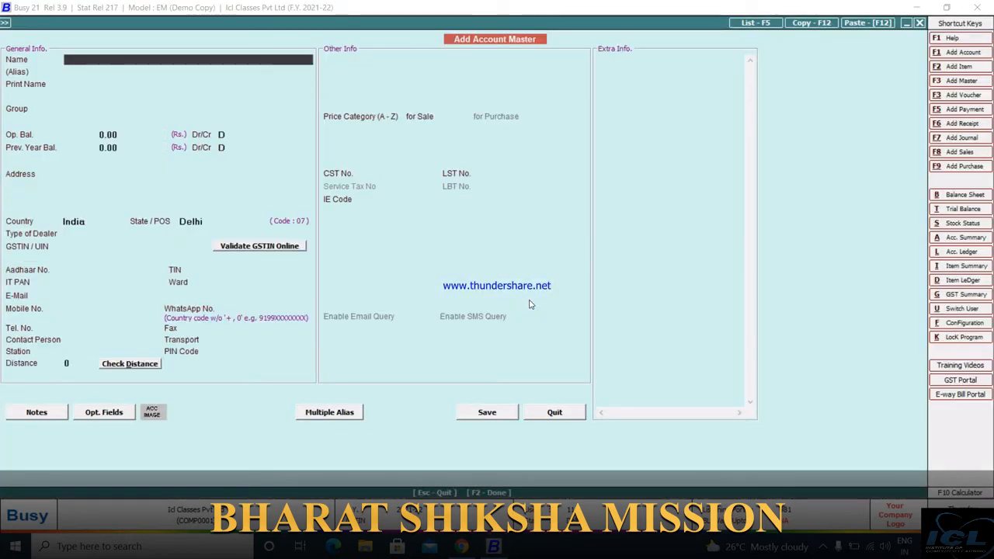
type("team")
key("BackSpace")
key("BackSpace")
key("BackSpace")
key("BackSpace")
type("tarun")
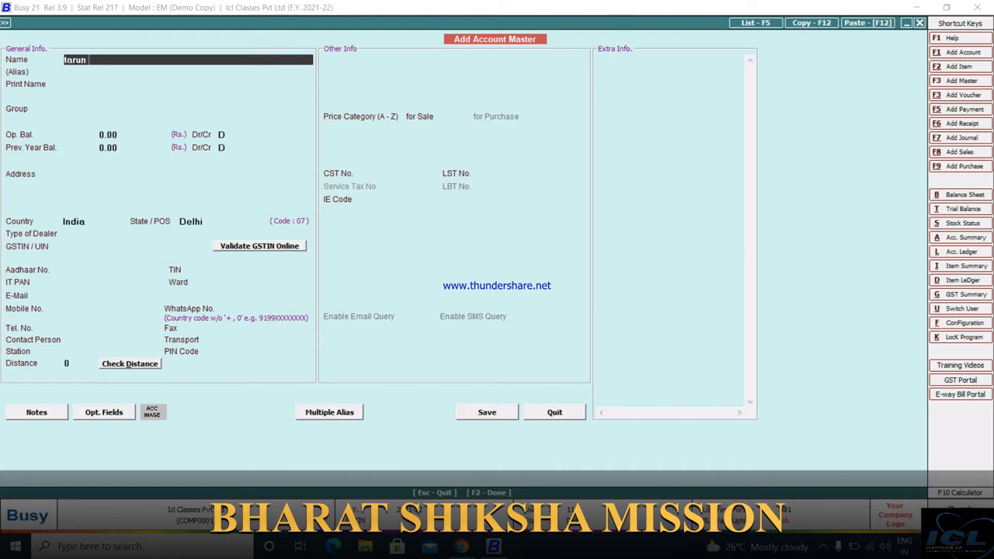
type(" (a category)")
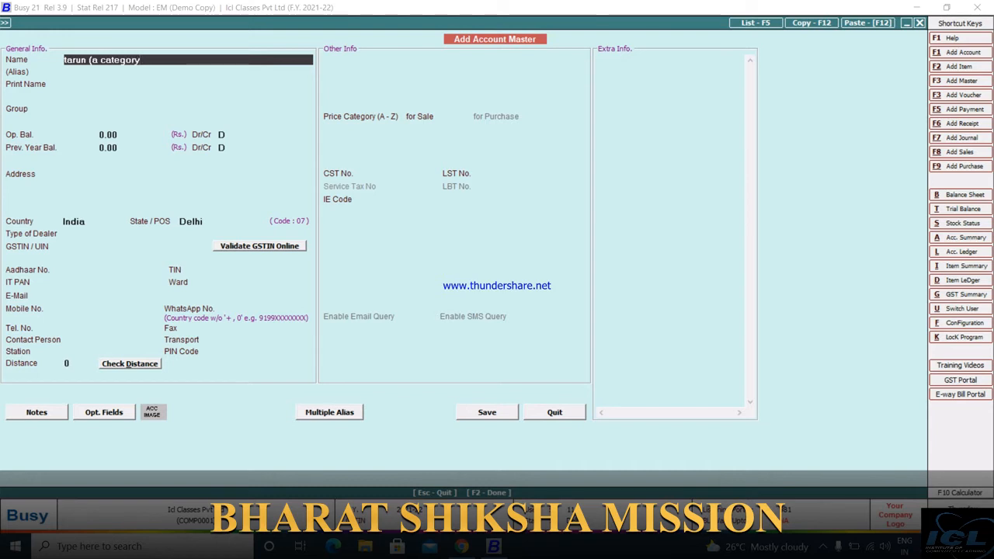
key("Return")
key("Return")
key("Return")
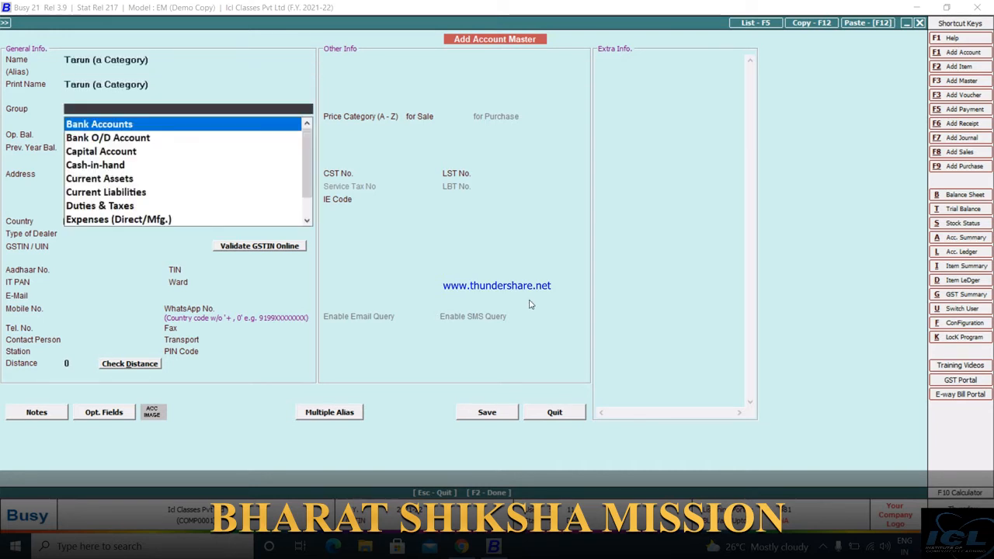
Assign the new account to the Sundry Debtors group
key("Return")
key("Up")
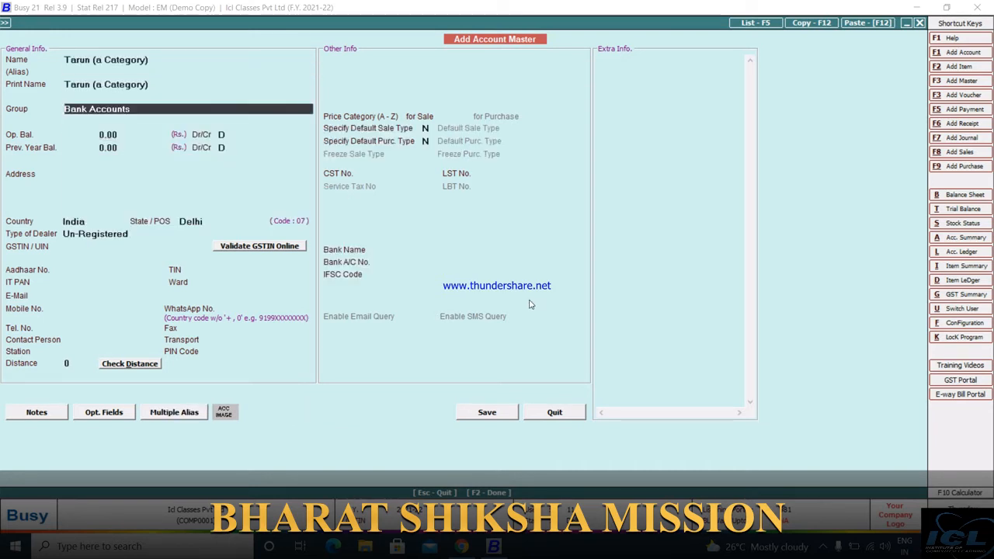
key("Down")
key("Down")
key("Down")
key("Down")
key("Down")
key("Return")
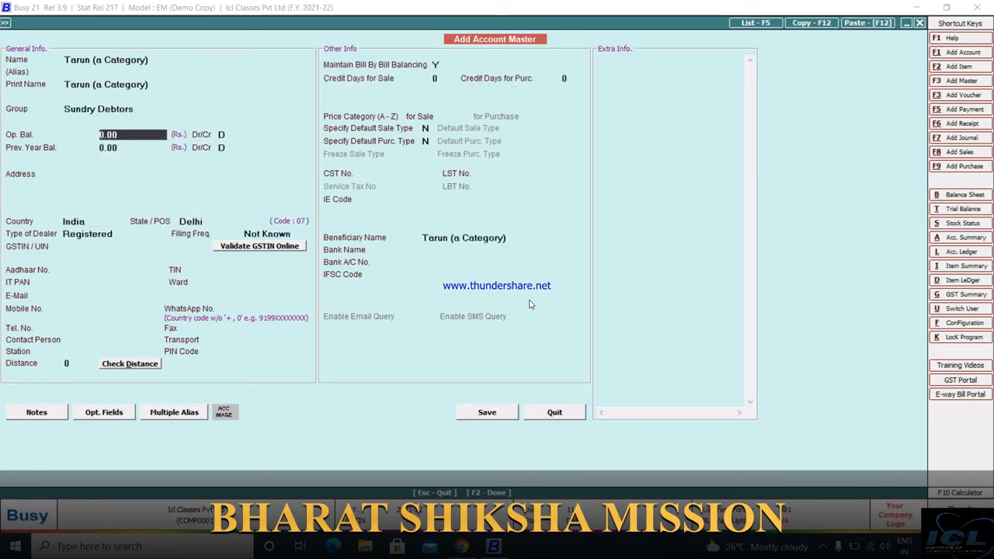
Keep the default balances and blank address and contact details, then save the account with the dealer type set to Un-Registered
key("Return")
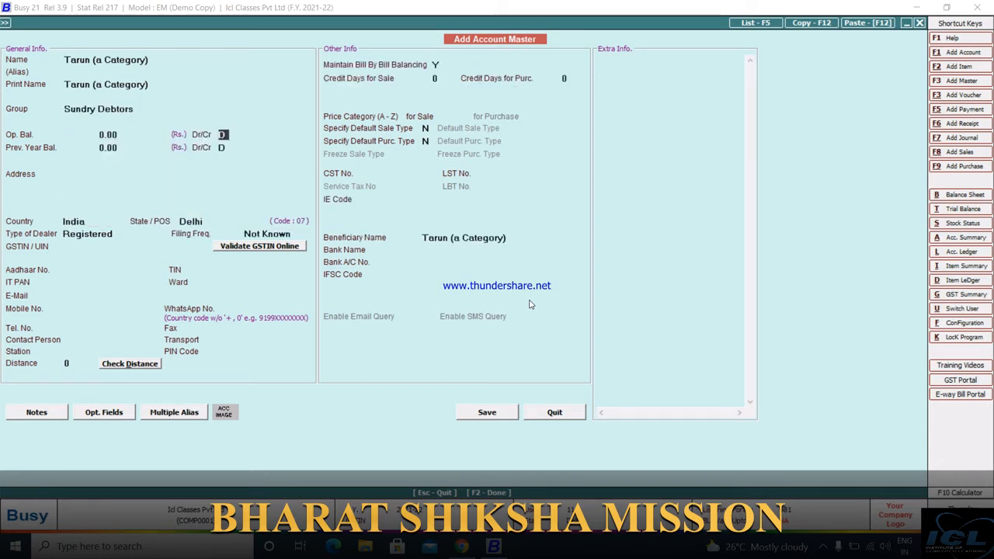
key("Return")
key("Return")
key("Return")
key("Return")
key("Return")
key("Return")
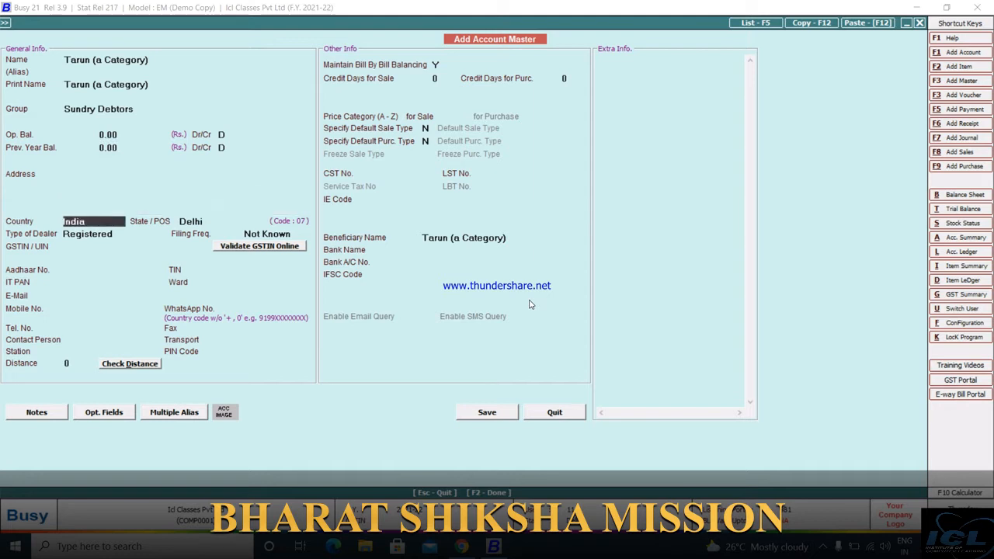
key("Return")
key("Return")
key("Return")
key("Return")
key("Return")
key("Return")
key("Return")
key("Return")
key("Return")
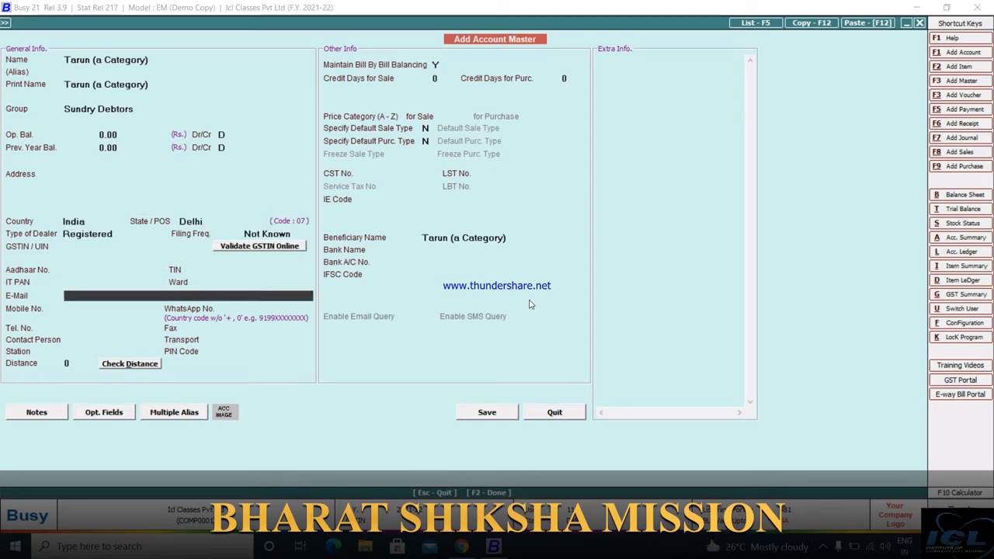
key("Return")
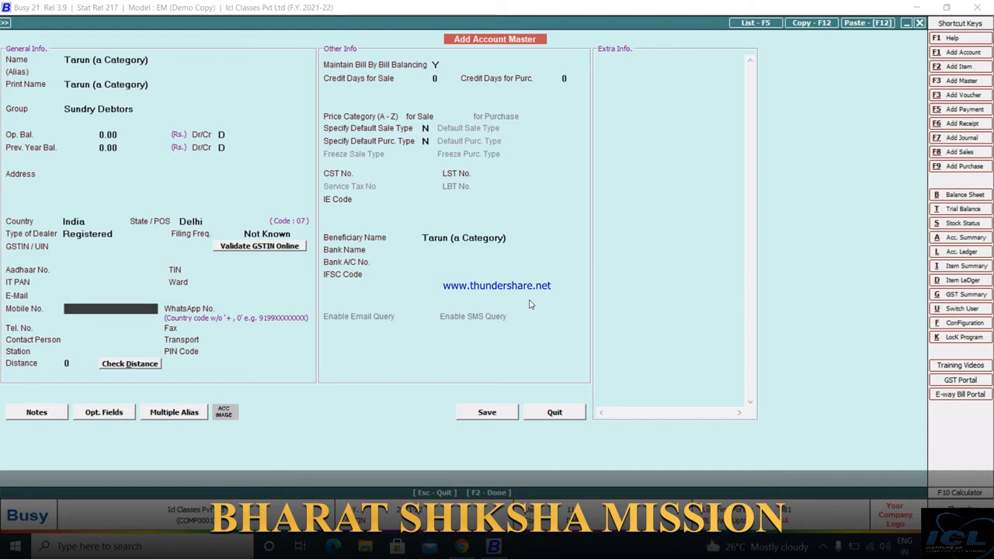
key("F2")
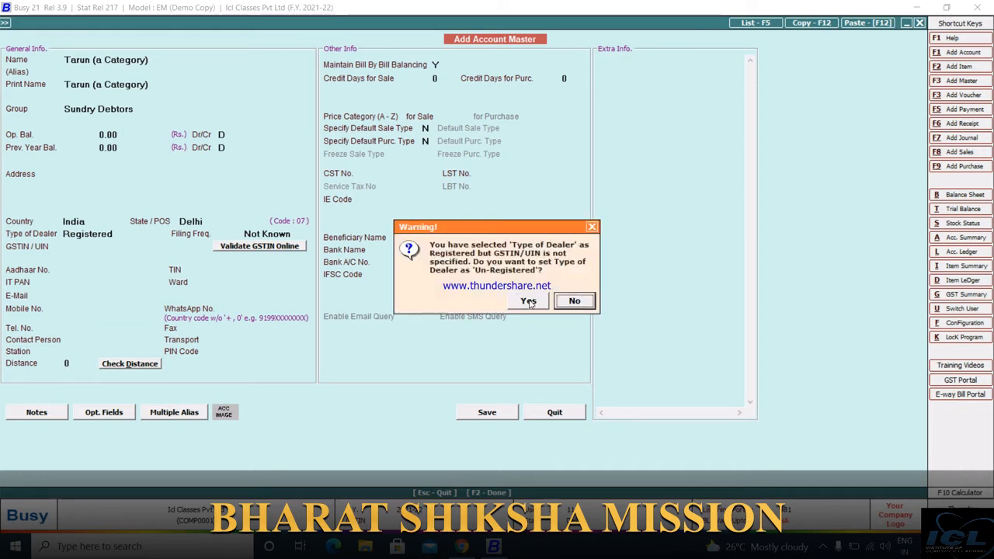
left_click(529, 301)
left_click(529, 302)
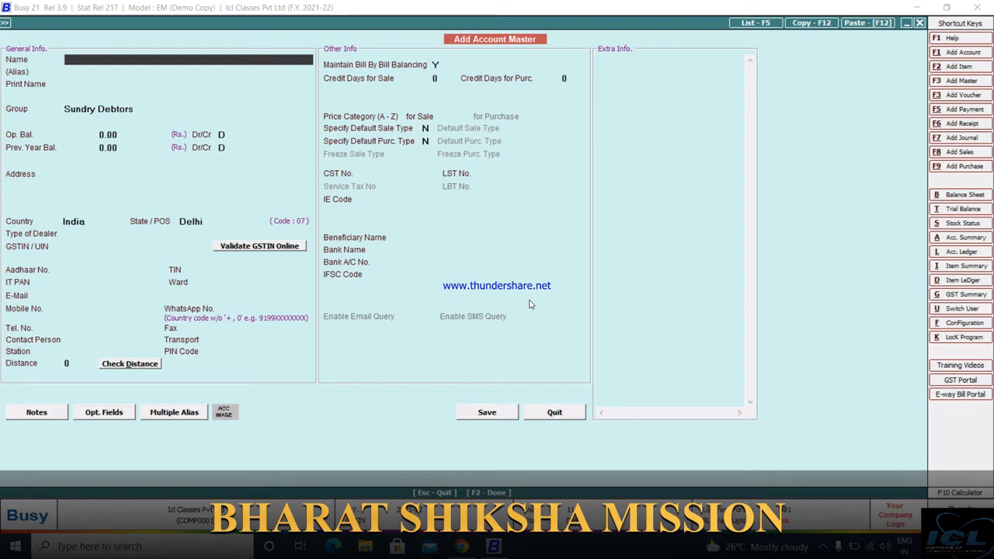
Enter the second customer's full name as account and print name, without an alias, under Sundry Debtors
type("kamal arora")
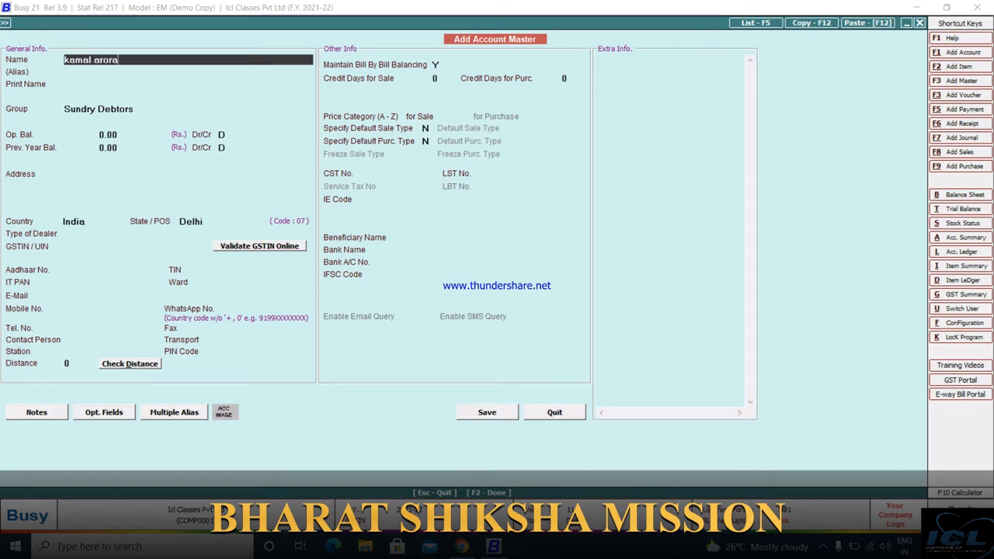
key("Return")
key("Return")
key("Return")
key("Return")
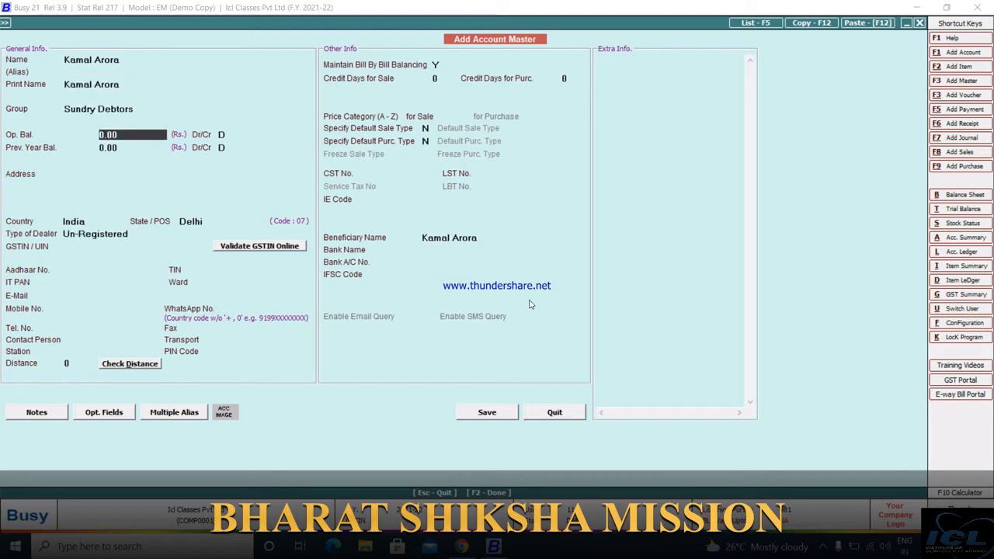
Keep the account's zero balances and blank address, with India, Delhi and Un-Registered as country, state and dealer type
key("Return")
key("Return")
key("Return")
key("Return")
key("Return")
key("Return")
key("Return")
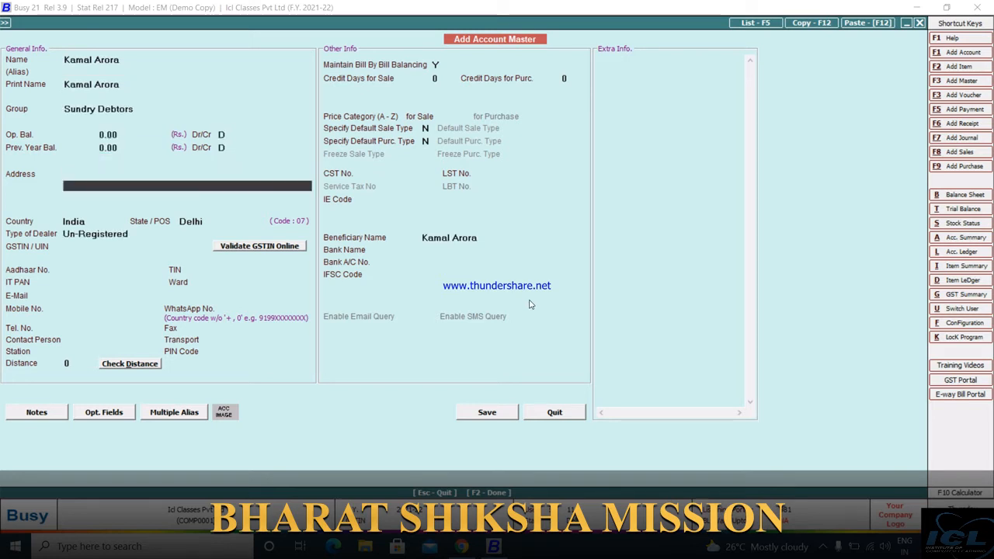
key("Return")
key("Return")
key("Return")
key("Return")
key("Return")
key("Return")
key("Return")
key("Return")
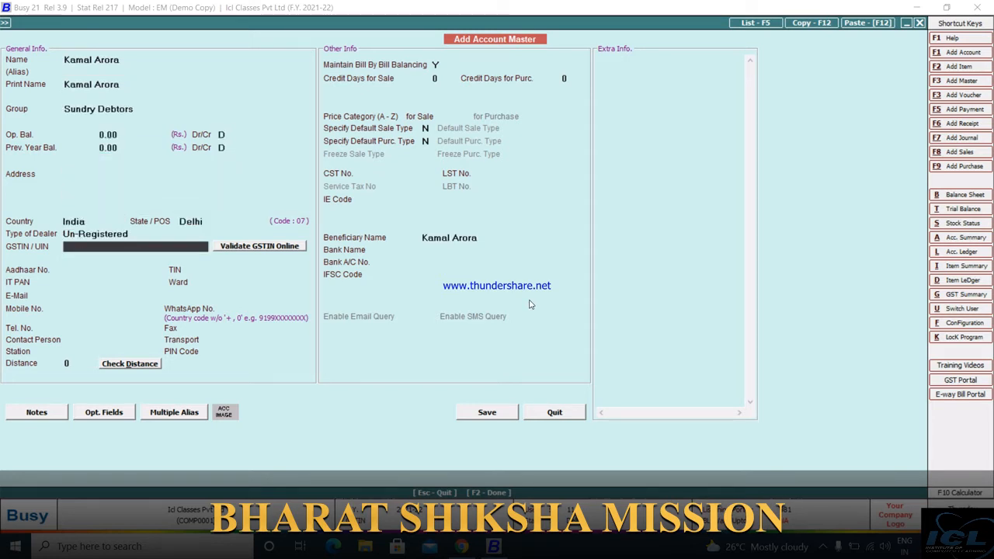
Leave the account's GSTIN, tax identity, contact and transport details blank
key("Return")
key("Return")
key("Return")
key("Return")
key("Return")
key("Return")
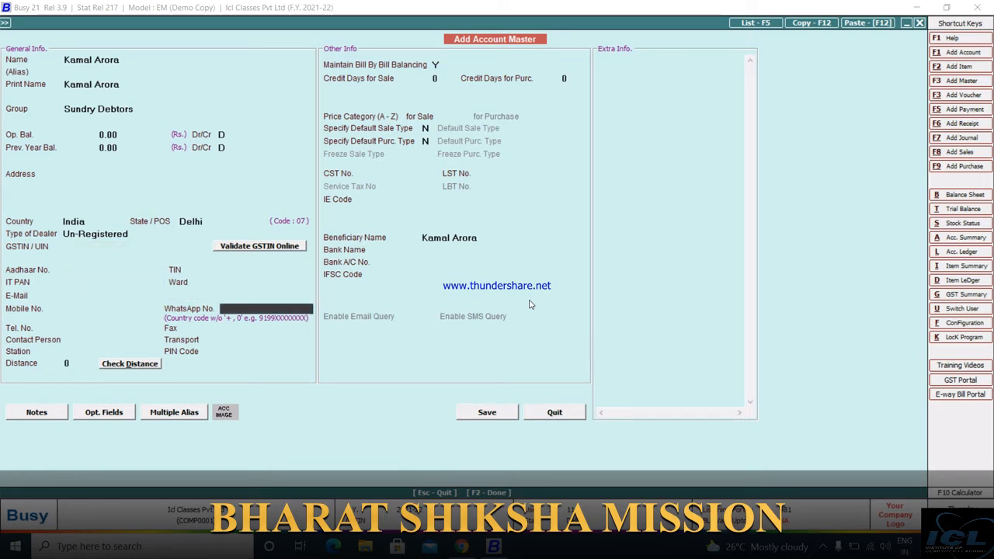
key("Return")
key("Return")
key("Return")
key("Return")
key("Return")
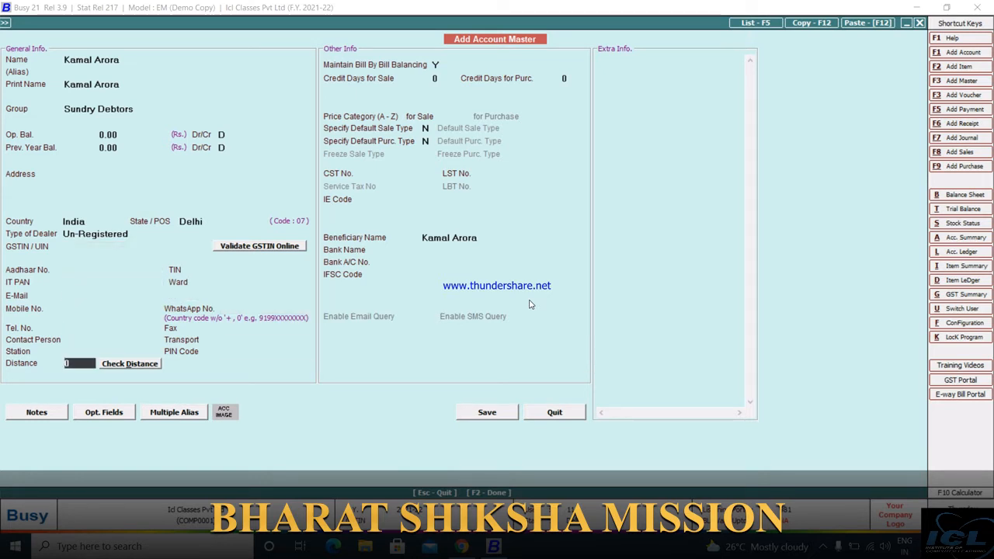
Set the account's price category for sale to B
key("Return")
key("Return")
type("B")
key("Return")
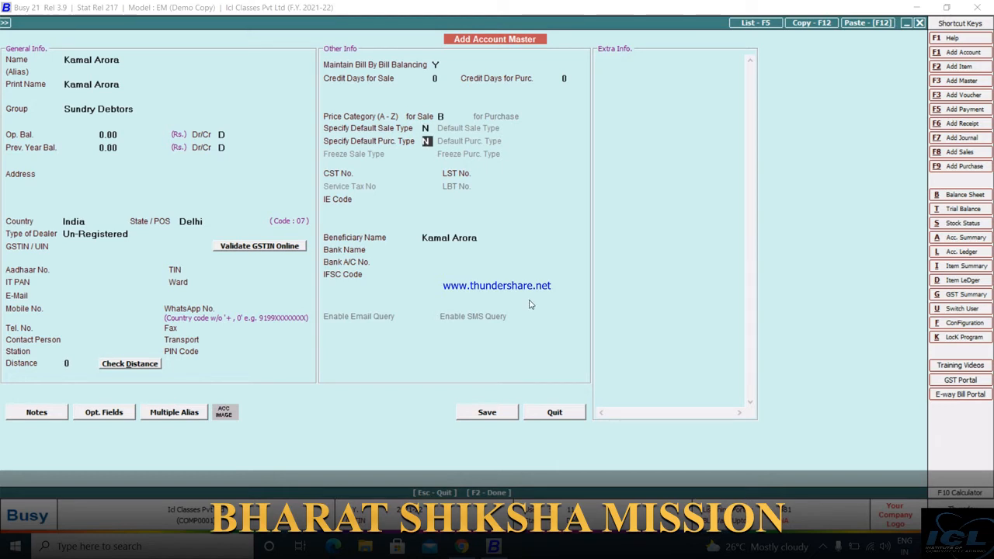
Keep the default purchase type unspecified, leave the tax registration and bank details blank, and save the customer account
key("Return")
key("Return")
key("Return")
key("Return")
key("Return")
key("Return")
key("Return")
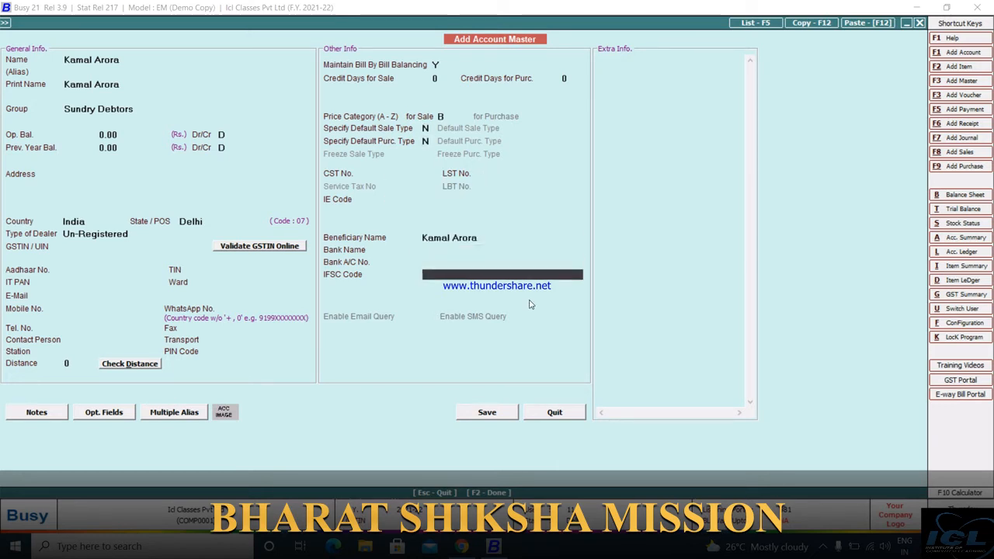
key("Return")
key("Return")
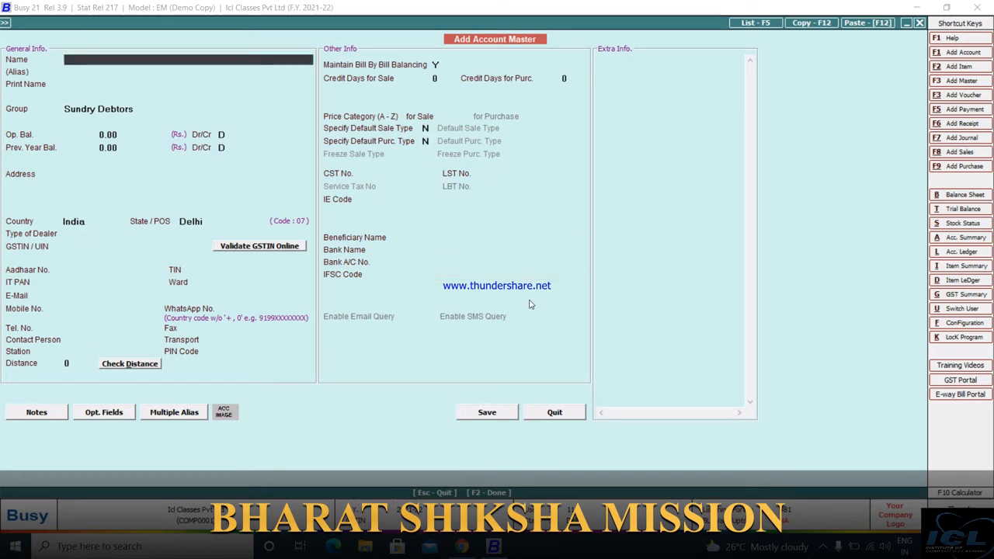
key("Escape")
Display the on-screen list of all accounts in standard format
key("Down")
key("Down")
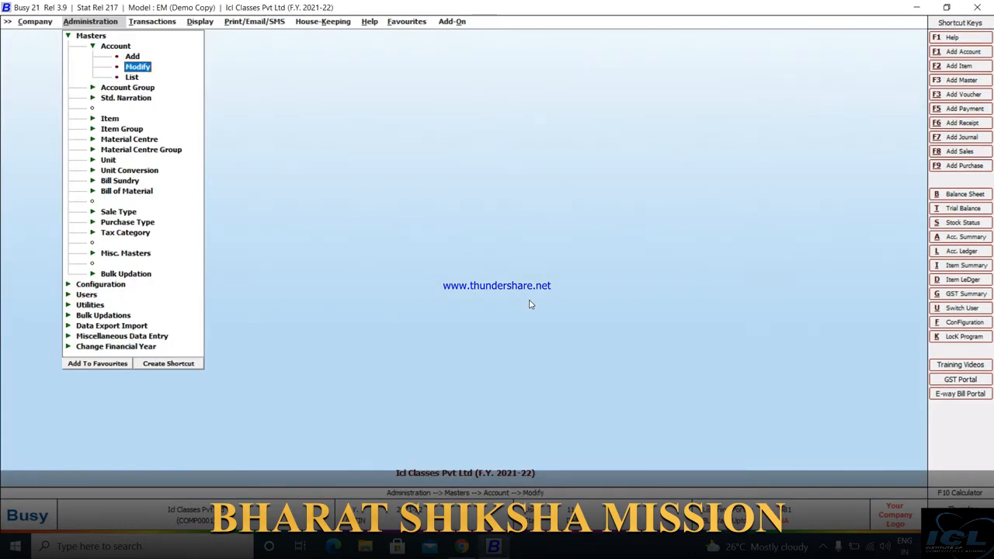
key("Return")
key("Return")
key("Return")
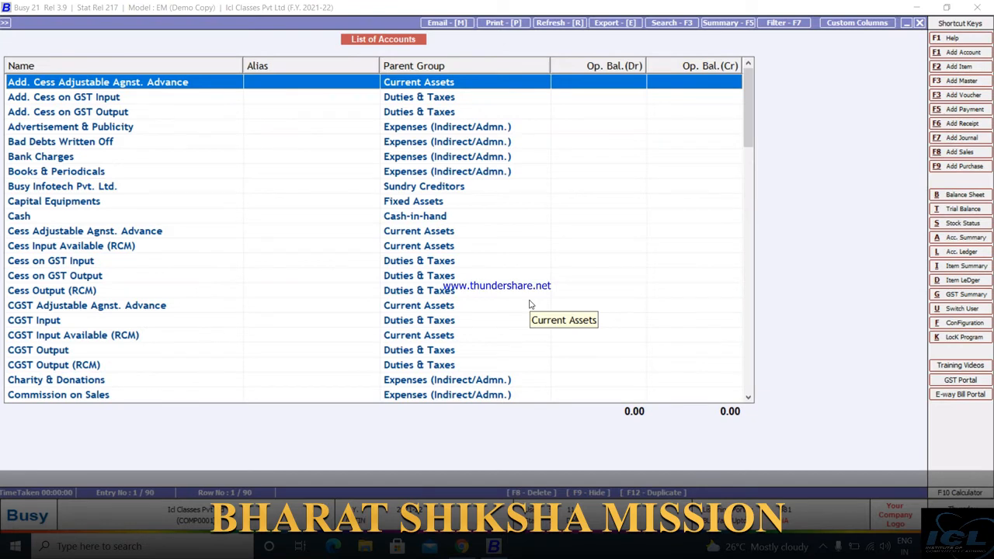
key("Escape")
key("Escape")
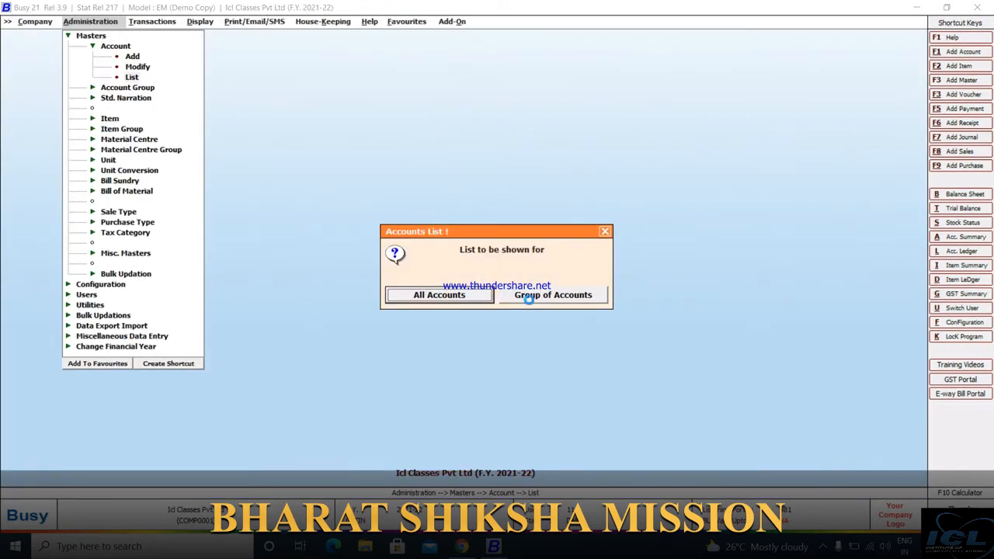
key("Return")
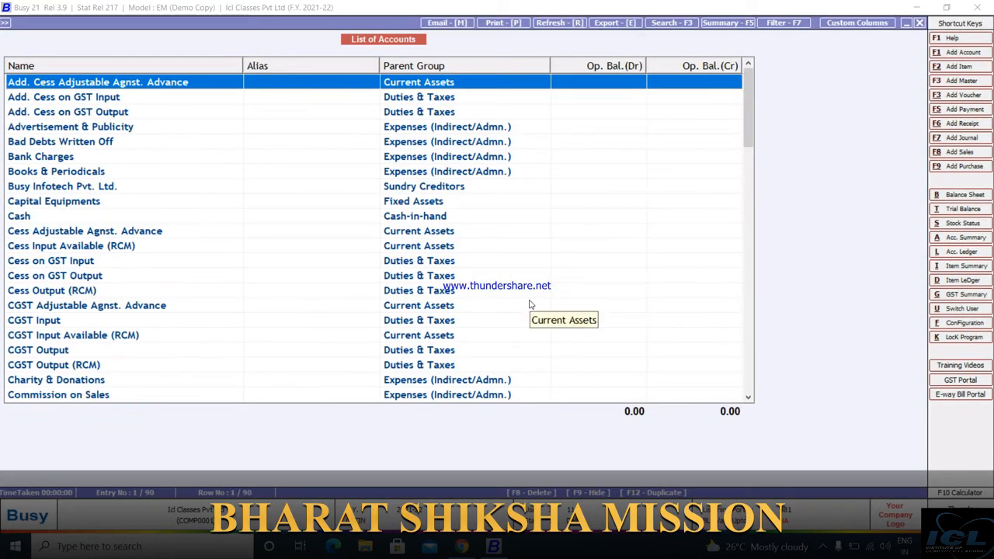
Look through the full list of accounts for the Sundry Debtors customers and close it
key("Down")
key("Down")
key("Down")
key("Down")
key("Down")
key("Down")
key("Down")
key("Down")
key("Down")
key("Down")
key("Down")
key("Down")
key("Down")
key("Down")
key("Down")
key("Down")
key("Down")
key("Down")
key("Down")
key("Down")
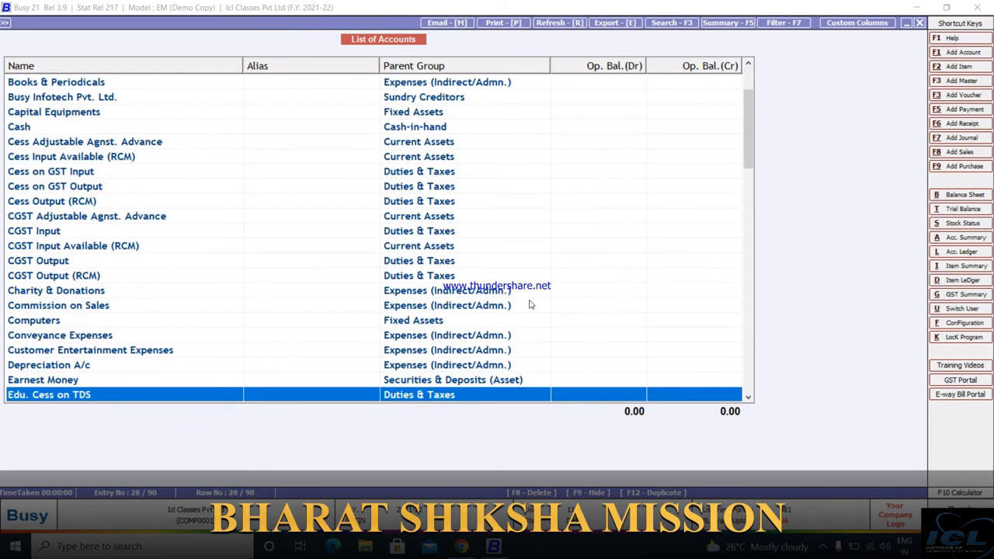
key("Down")
key("Down")
key("Down")
key("Down")
key("Down")
key("Down")
key("Down")
key("Down")
key("Down")
key("Down")
key("Down")
key("Down")
key("Down")
key("Down")
key("Down")
key("Down")
key("Down")
key("Down")
key("Down")
key("Down")
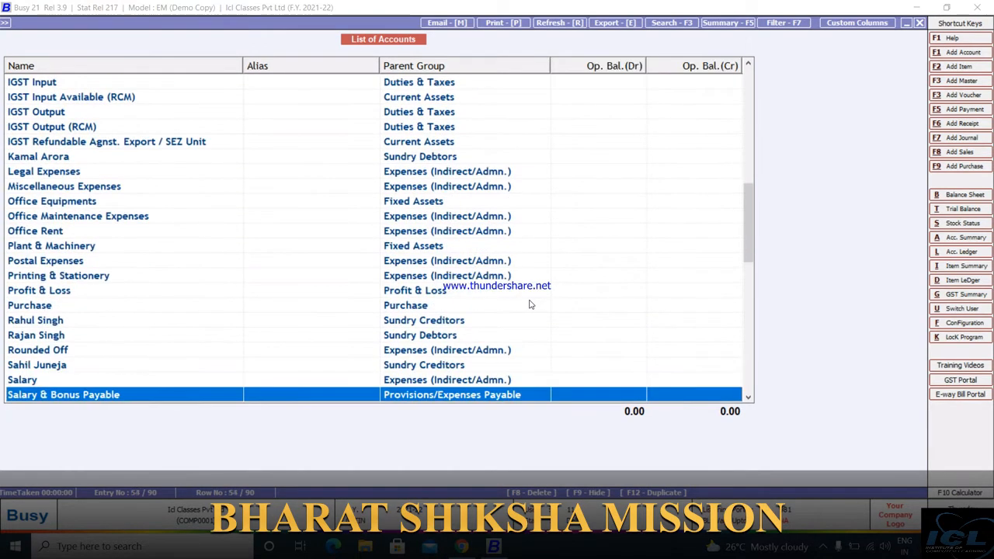
key("Down")
key("Down")
key("Down")
key("Down")
key("Down")
key("Down")
key("Down")
key("Down")
key("Down")
key("Down")
key("Down")
key("Down")
key("Down")
key("Down")
key("Down")
key("Down")
key("Down")
key("Down")
key("Down")
key("Down")
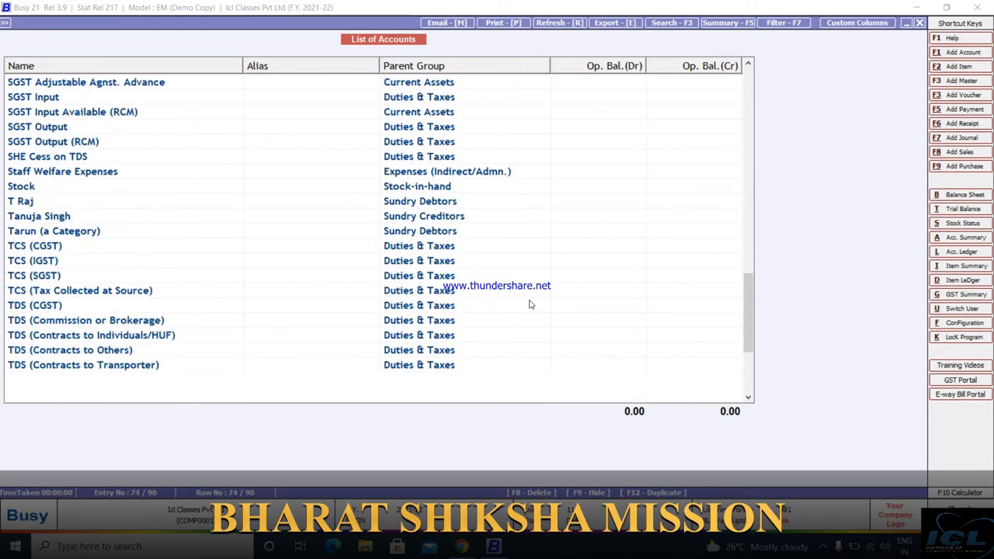
key("Down")
key("Down")
key("Down")
key("Down")
key("Down")
key("Down")
key("Down")
key("Down")
key("Down")
key("Down")
key("Down")
key("Down")
key("Down")
key("Down")
key("Up")
key("Up")
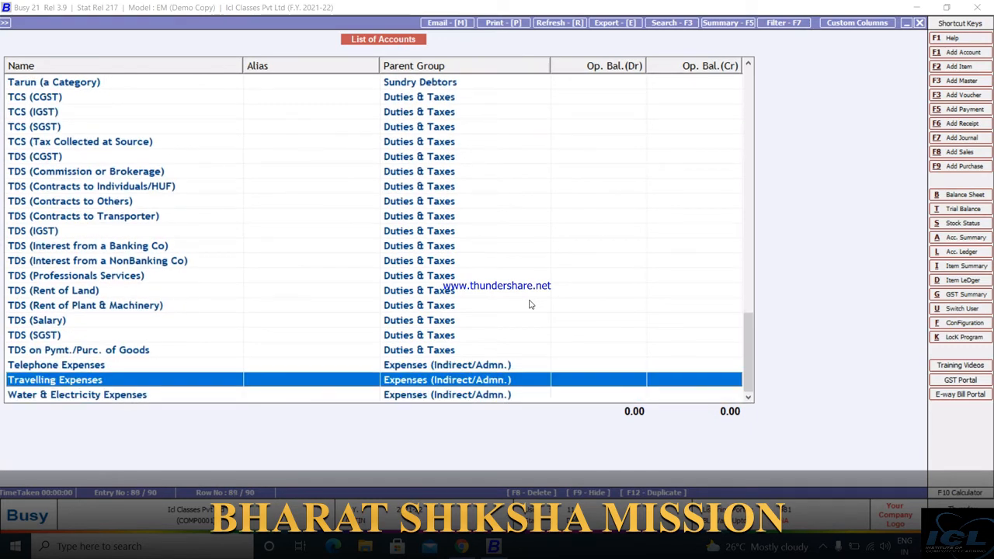
key("Escape")
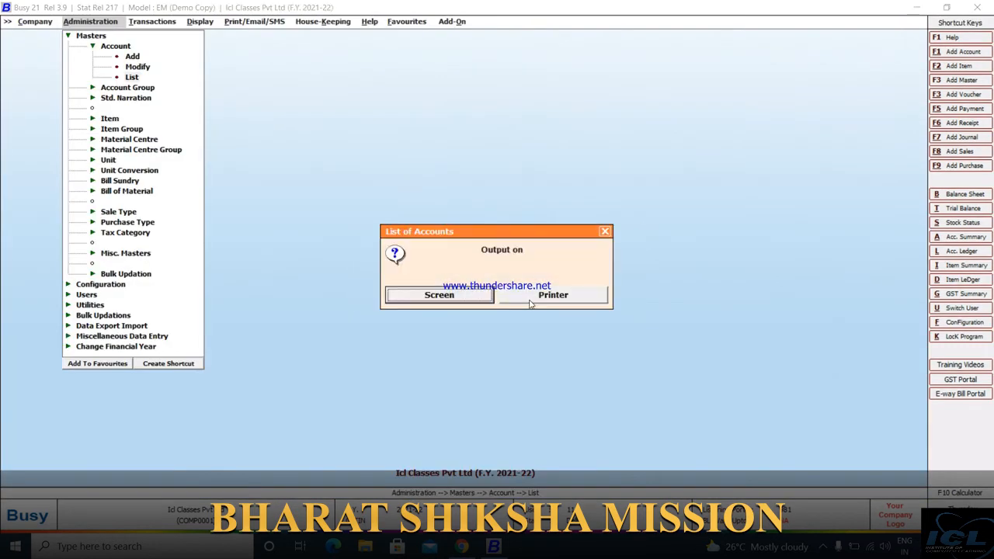
key("Escape")
key("Escape")
key("Return")
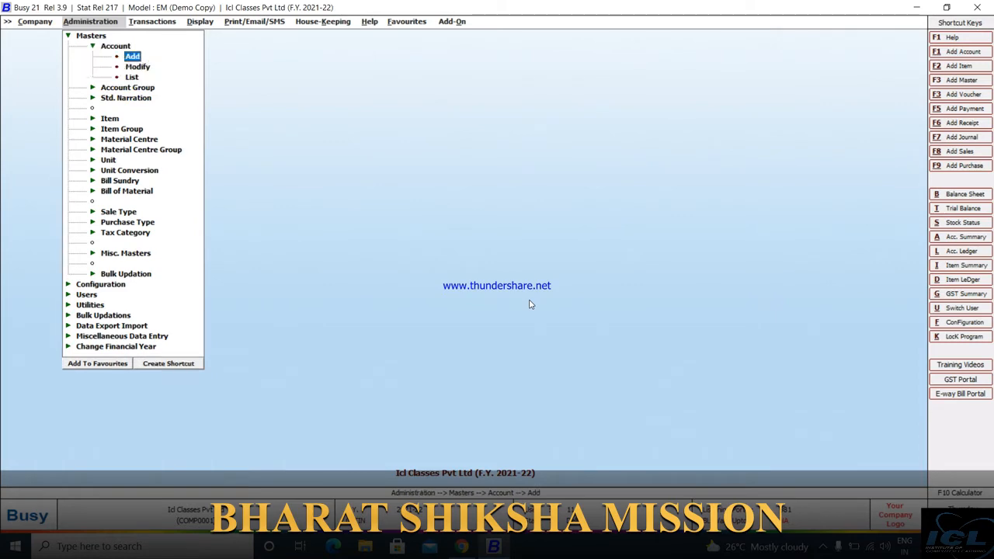
key("Down")
key("Return")
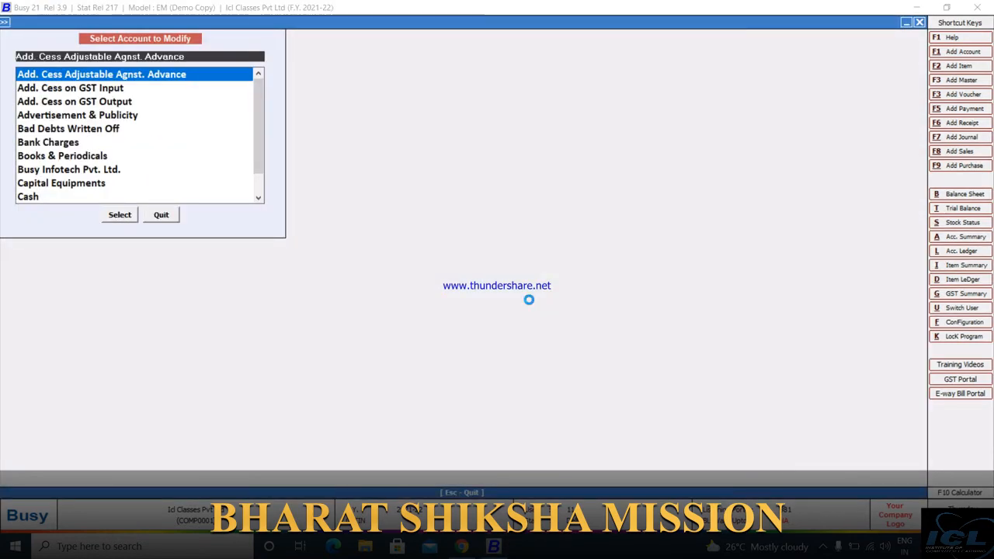
key("Escape")
List the accounts of the Sundry Debtors group on screen in standard format
key("Down")
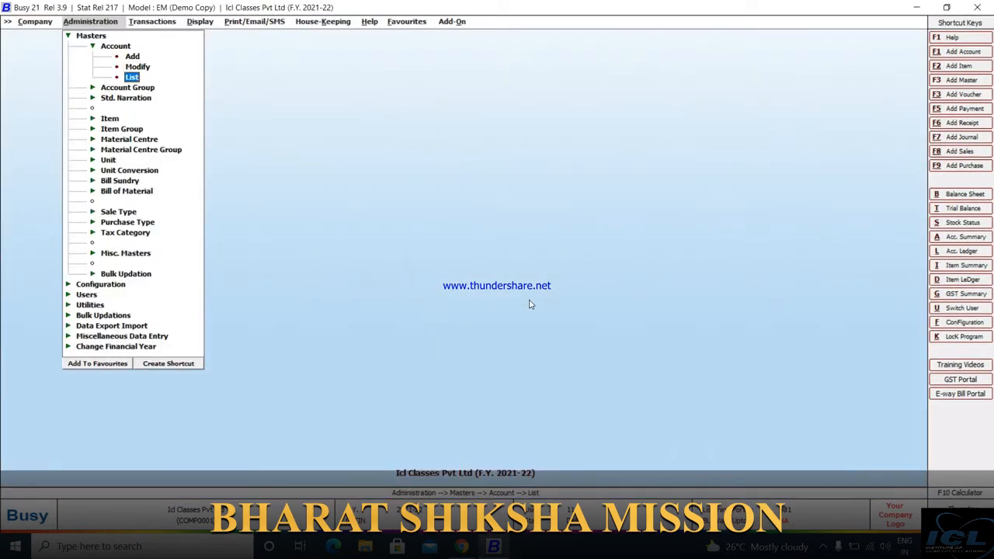
key("Return")
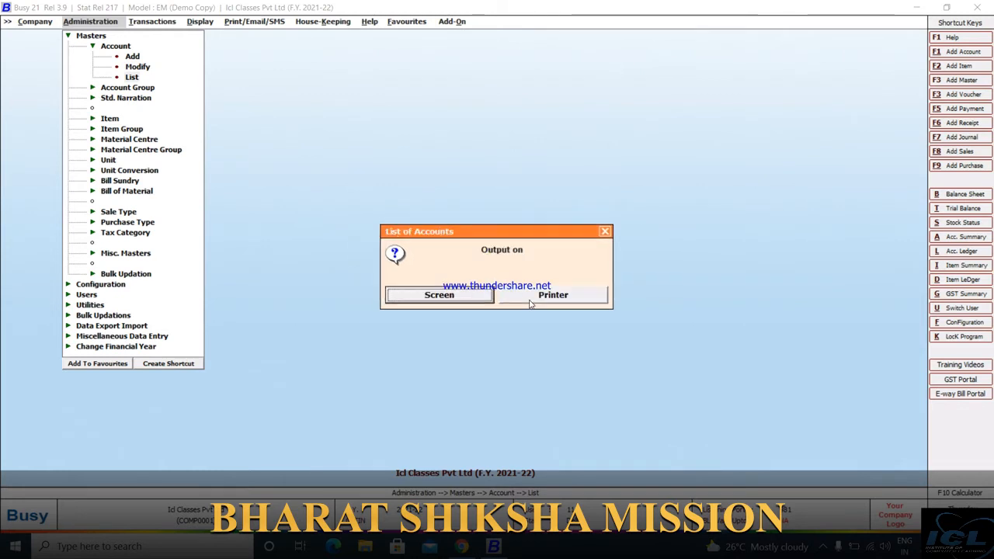
key("Return")
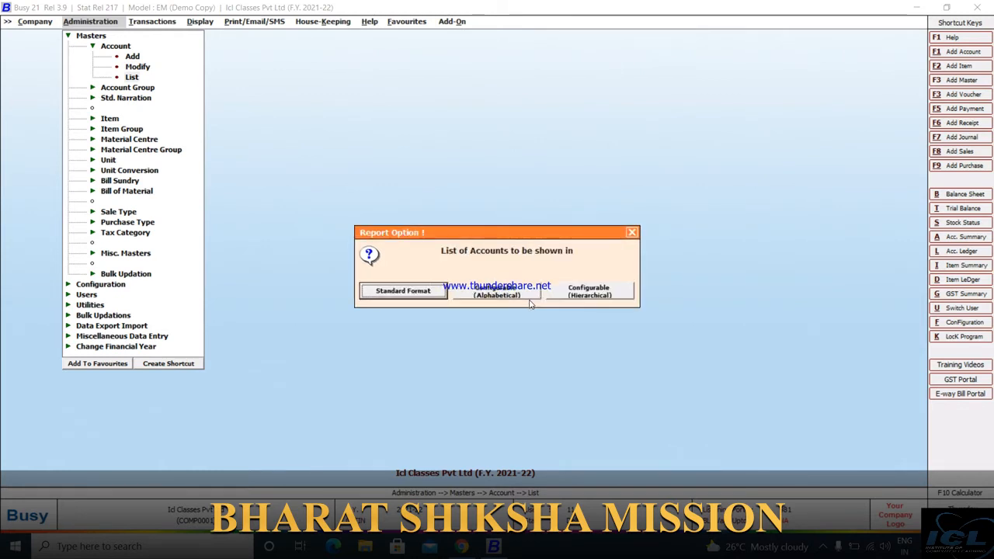
key("Right")
key("Left")
key("Return")
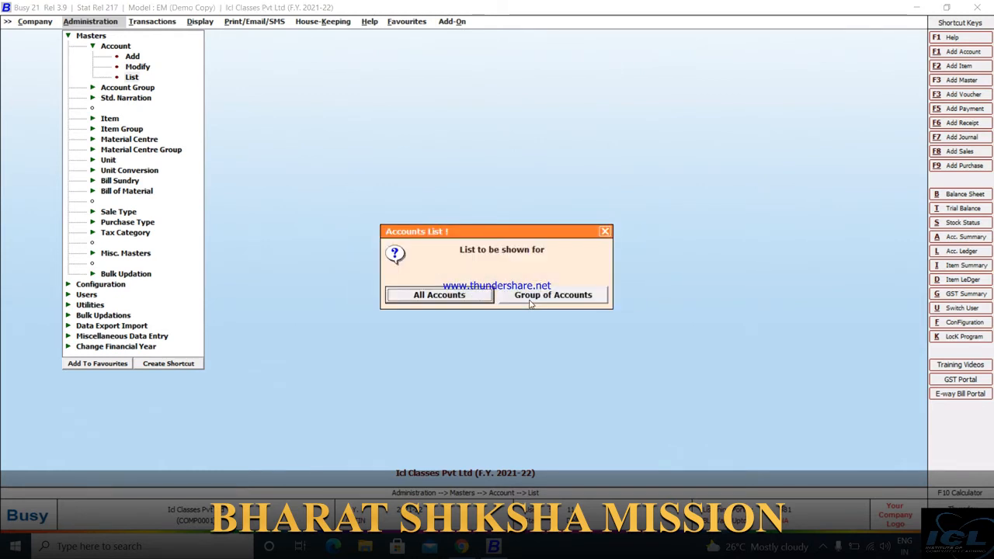
left_click(529, 300)
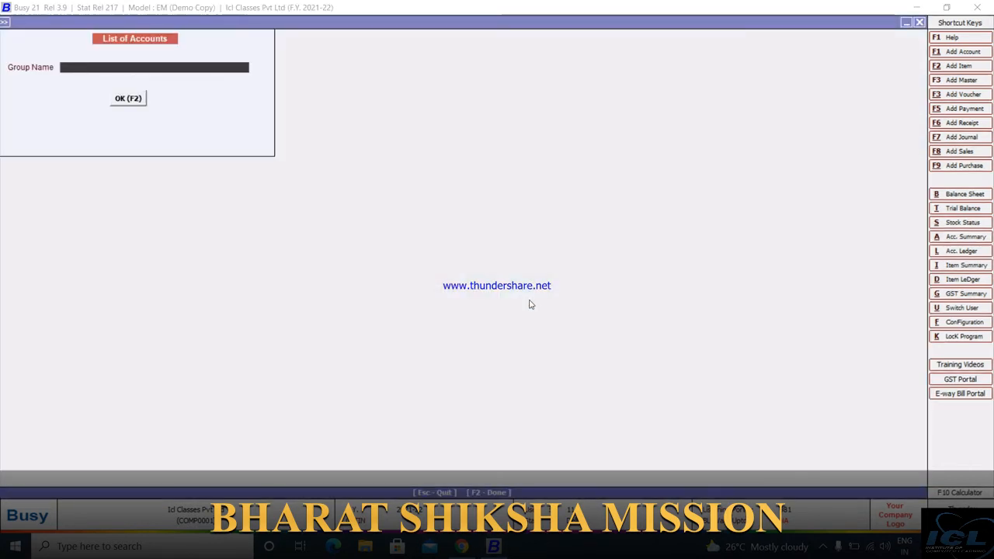
type("sun")
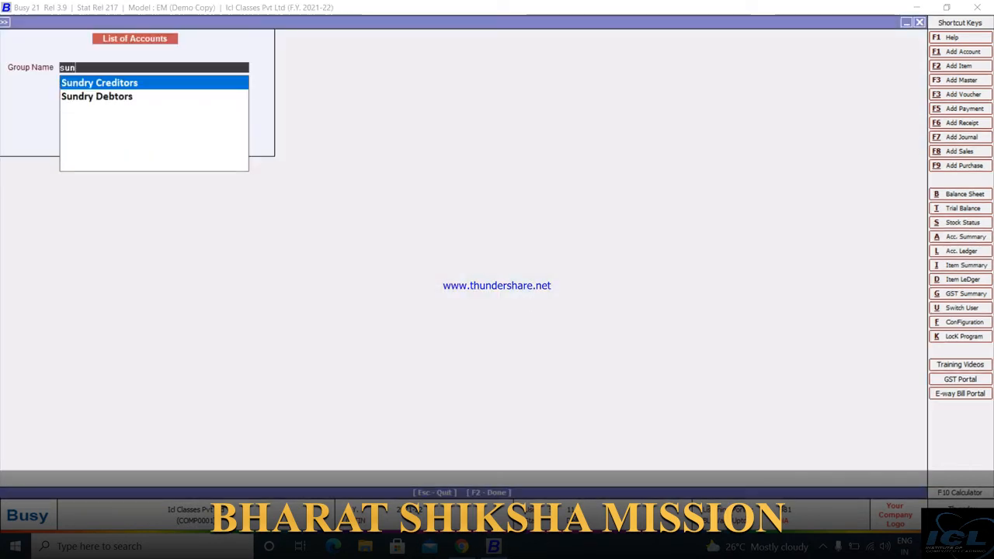
key("Down")
key("Return")
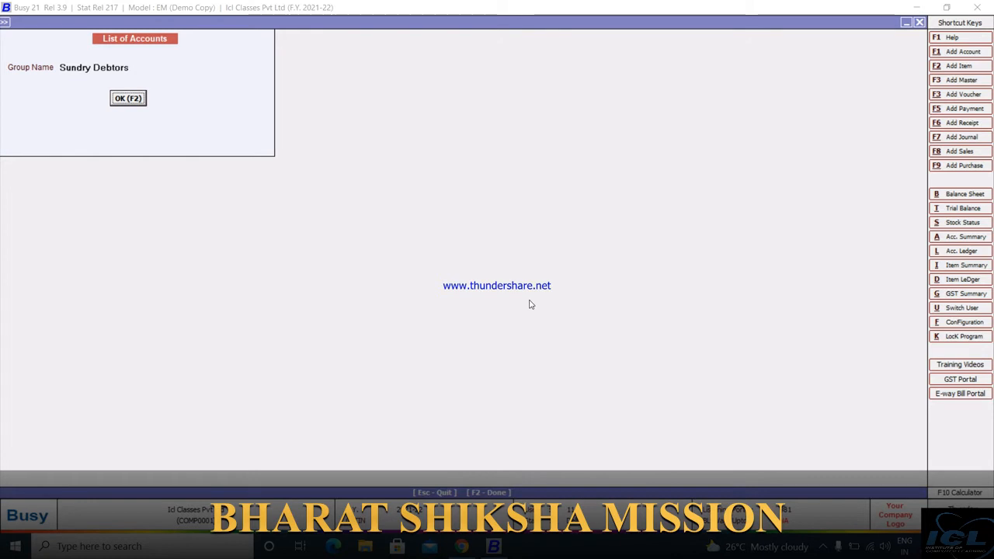
key("Return")
Open the Sundry Debtors customer account marked "a Category" for modification
key("Down")
key("Down")
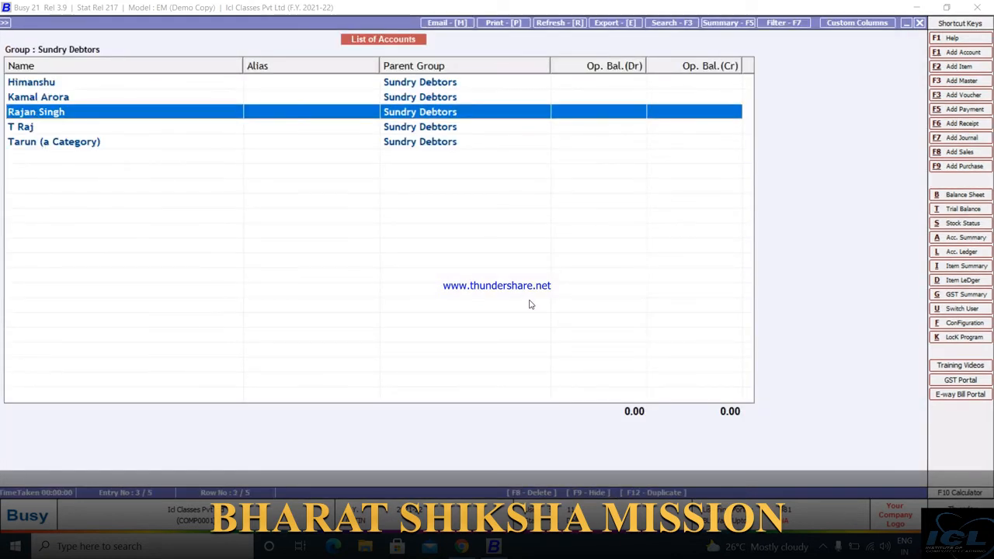
key("Down")
key("Down")
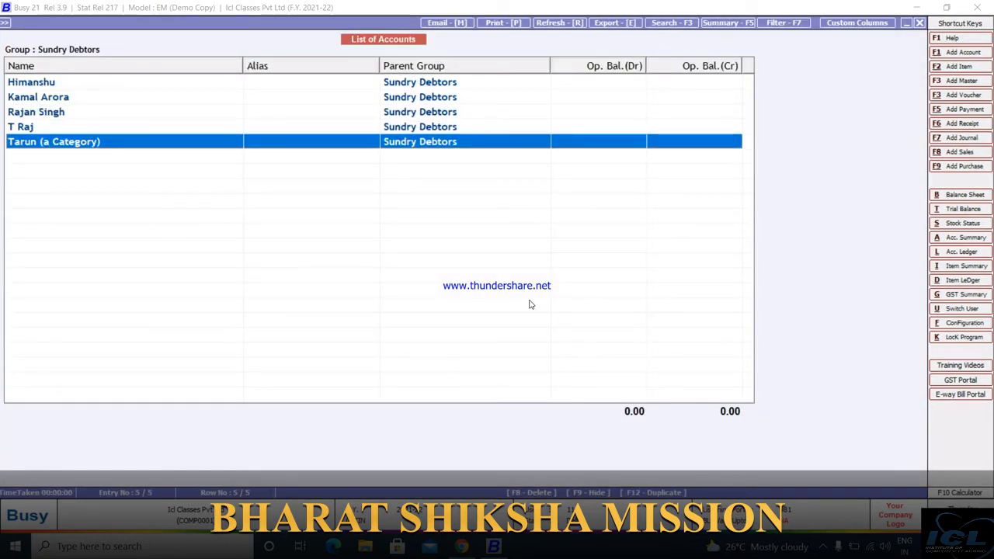
key("Return")
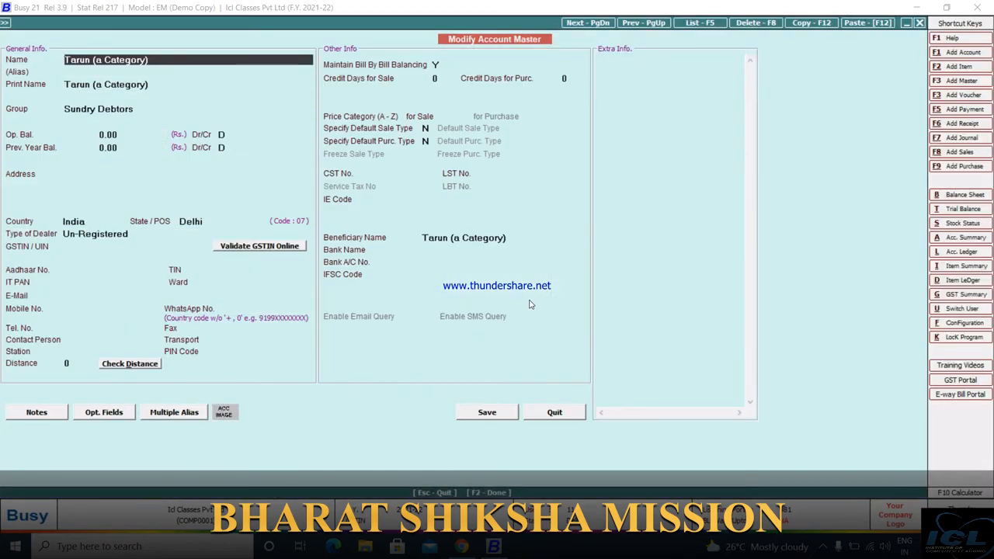
Set the account's price category for sale to A, save the change and leave the accounts list
left_click(448, 118)
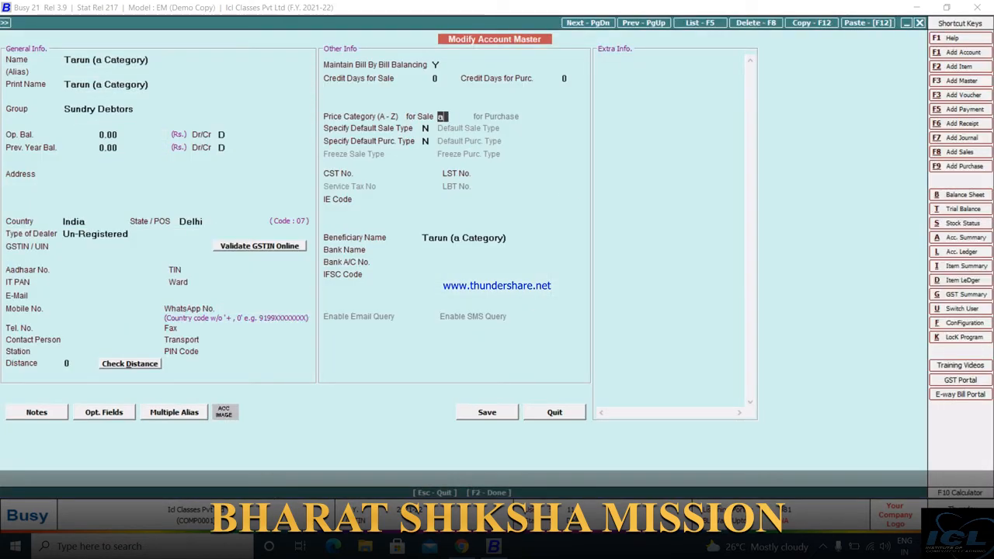
key("Return")
key("F2")
key("Return")
key("Escape")
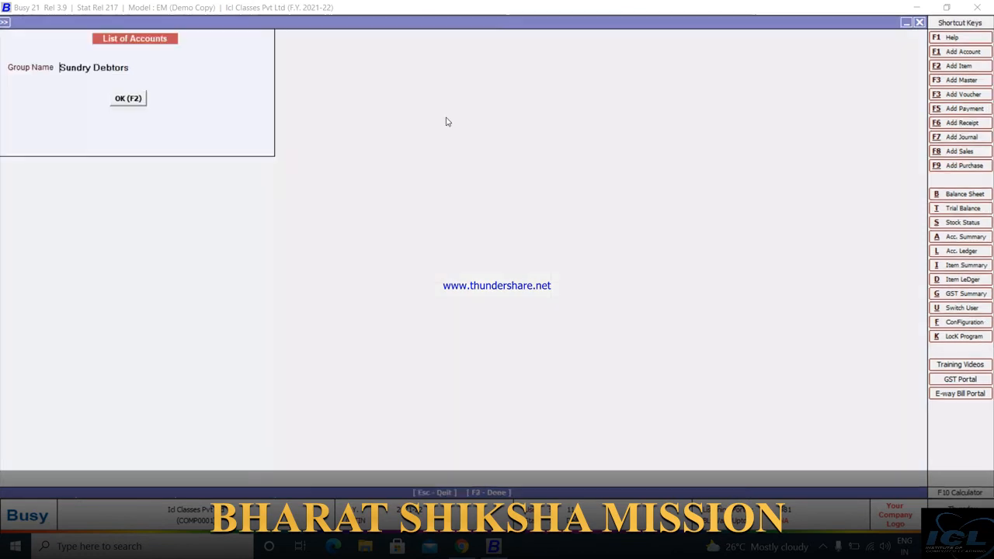
key("Escape")
key("Escape")
key("Escape")
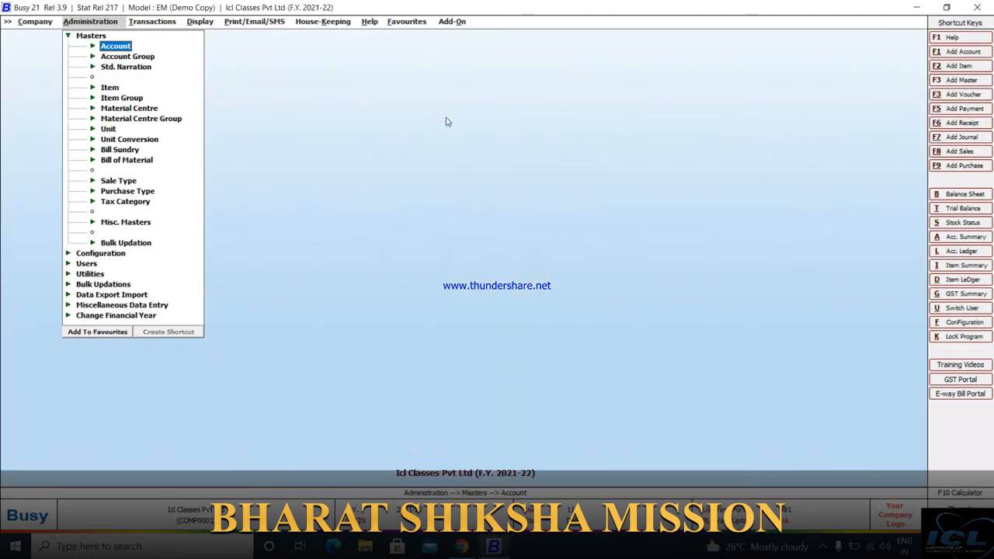
key("Escape")
Start a new sales voucher dated 05-04-2021 with the L/GST-Exempt sale type
key("Right")
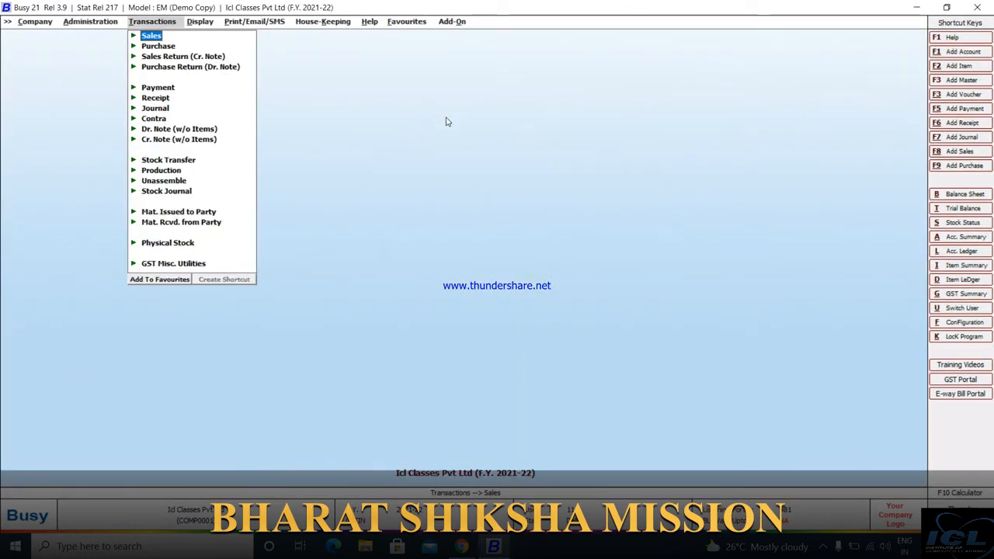
key("Return")
key("Return")
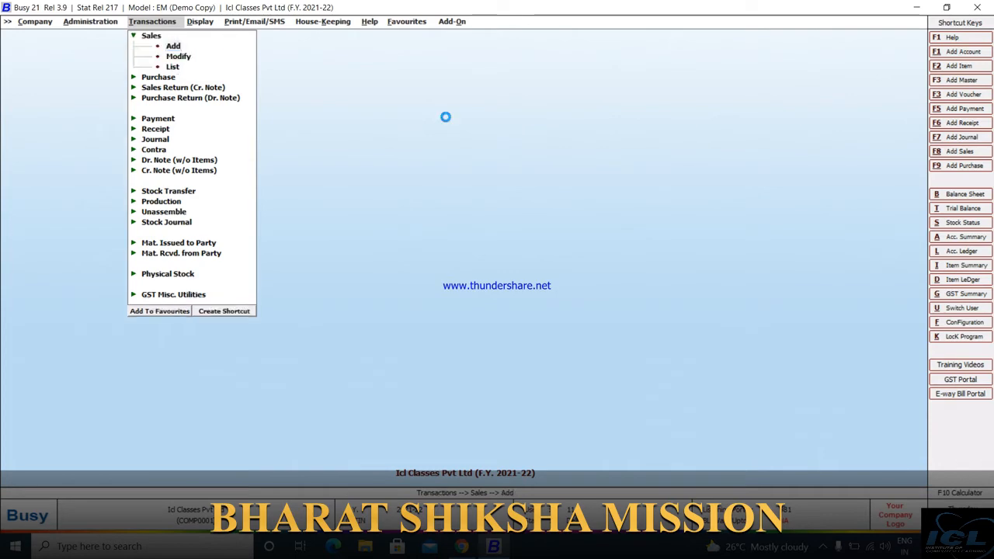
key("Return")
type("05-4")
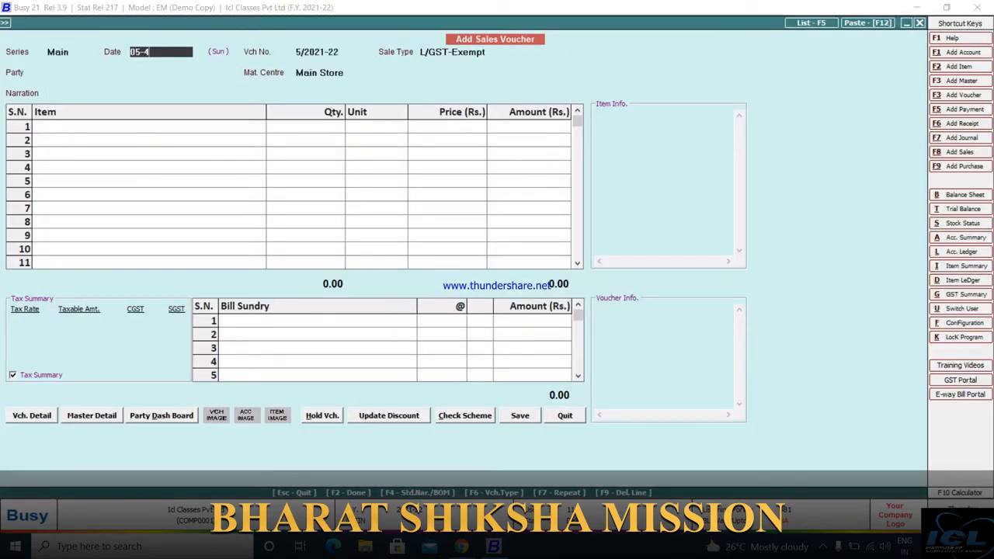
key("Return")
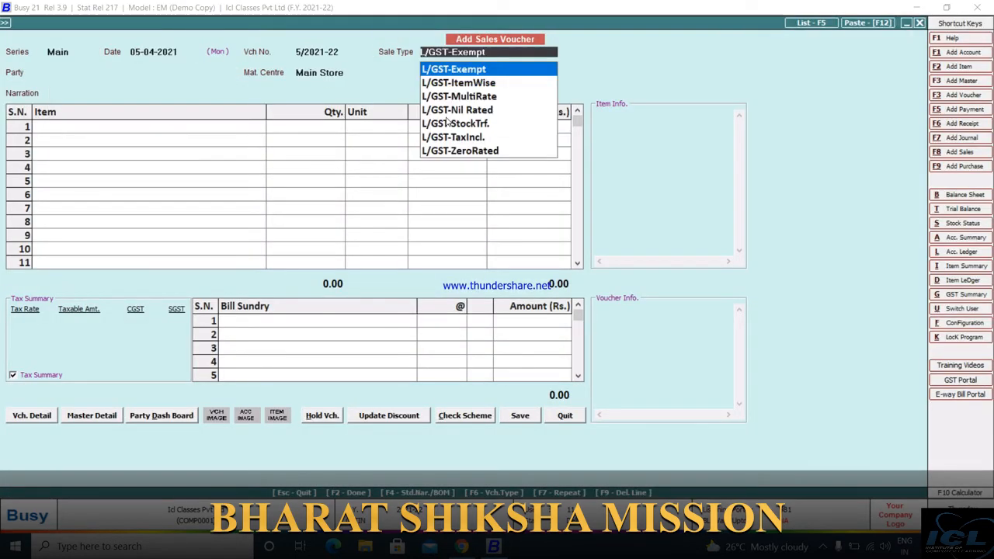
key("Return")
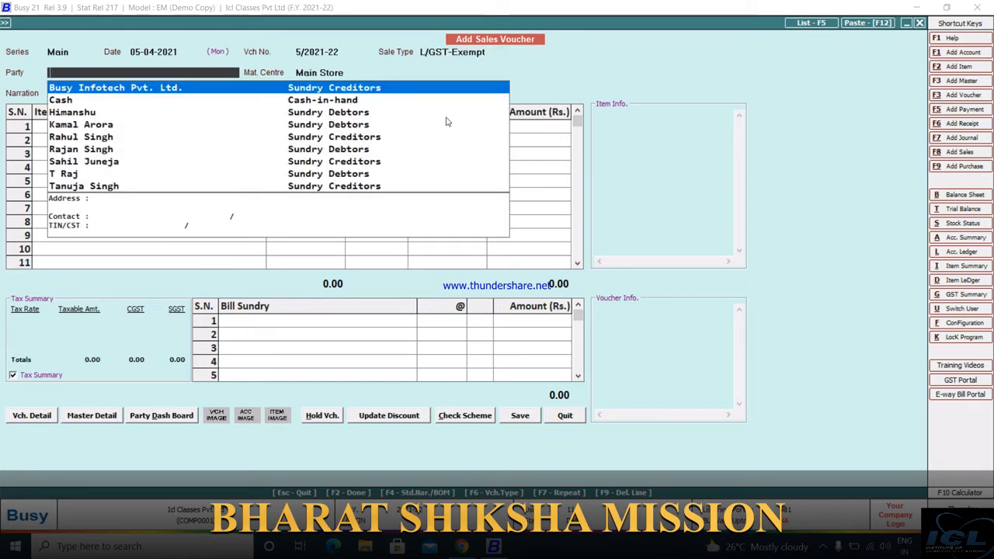
Choose the category B customer as the voucher's party, accept price category B and leave the narration blank
type("a")
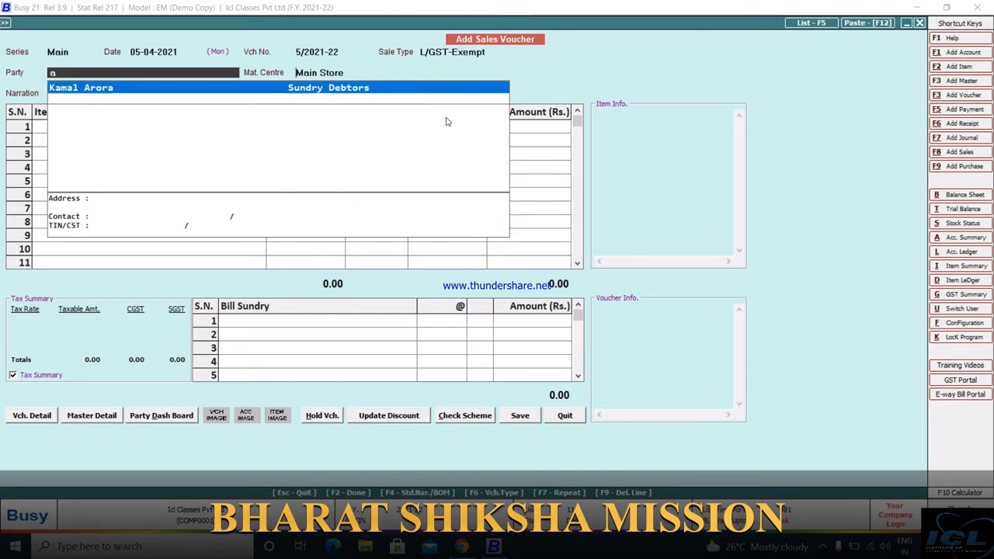
key("Return")
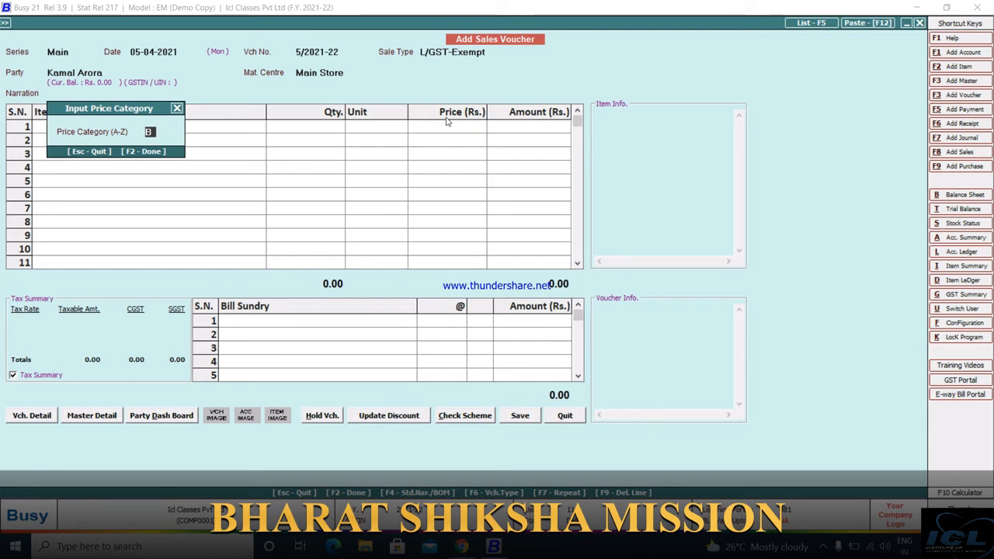
key("Return")
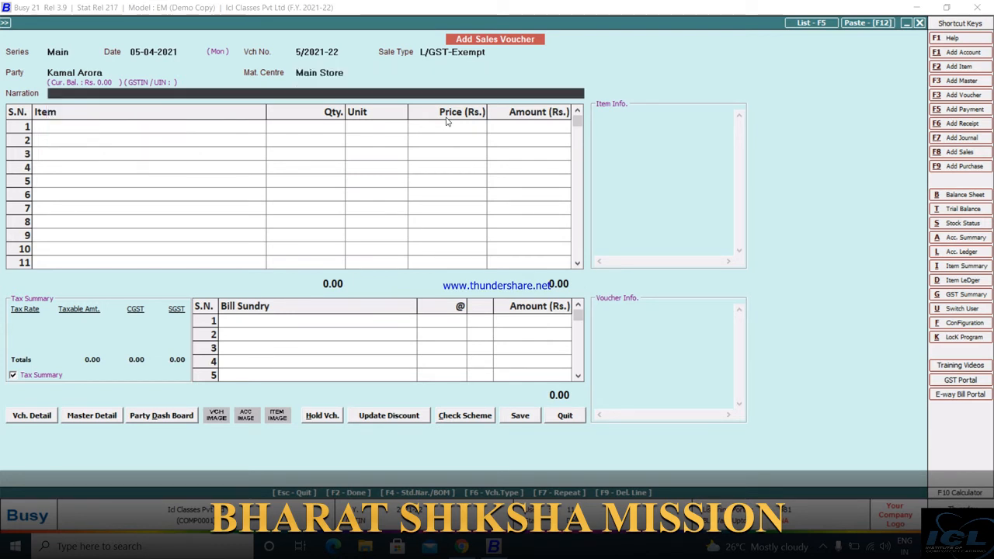
key("Return")
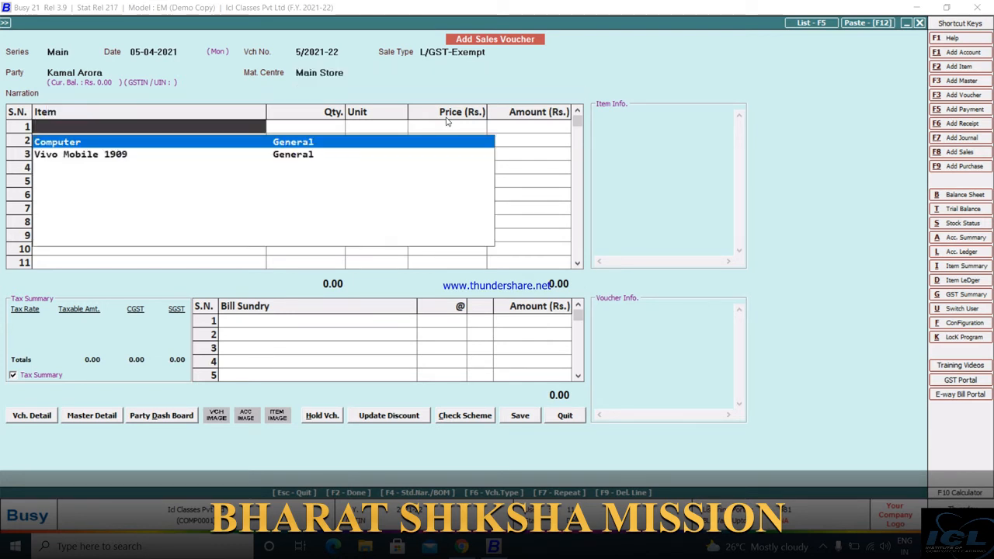
Add the Computer item at price category B with a quantity of 2 Pcs., allowing negative stock
key("Return")
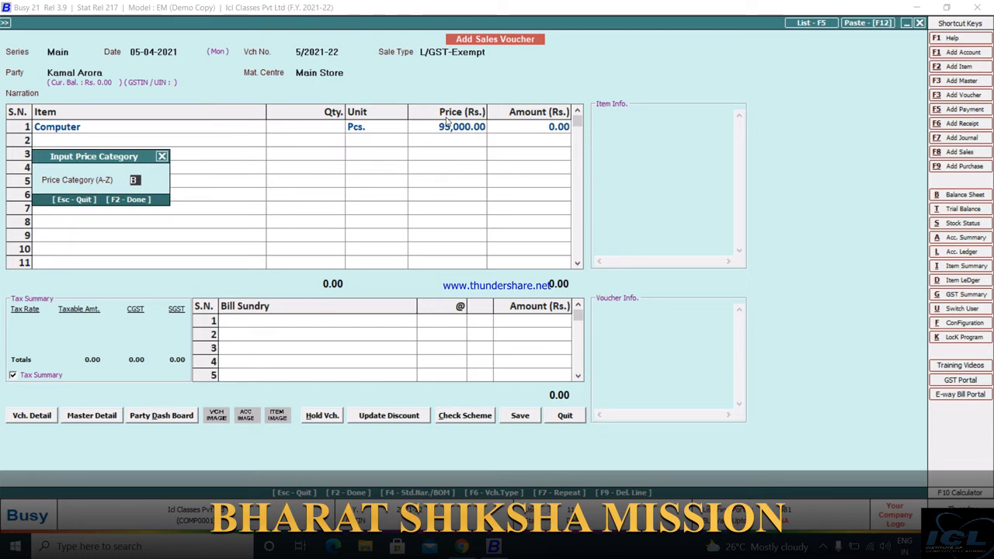
key("Return")
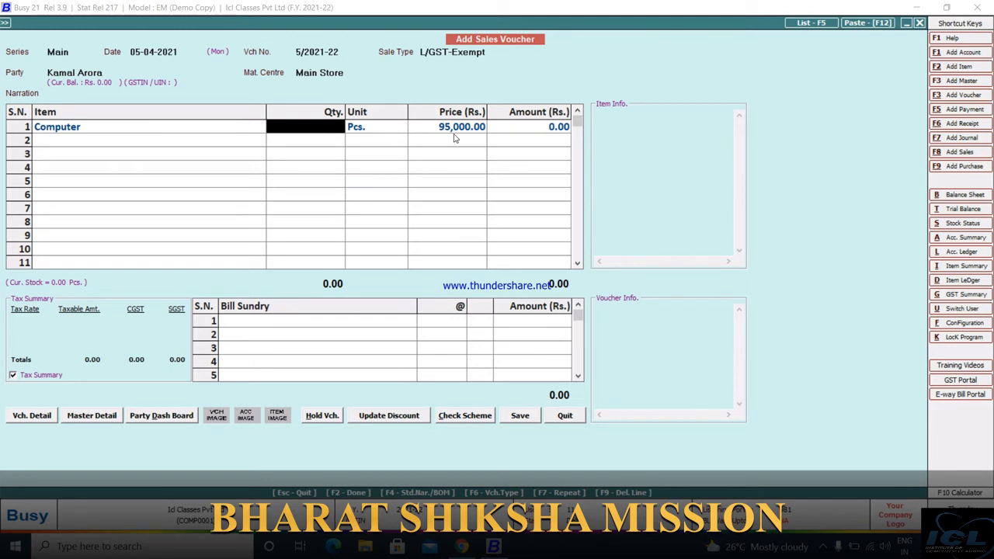
type("2")
key("Return")
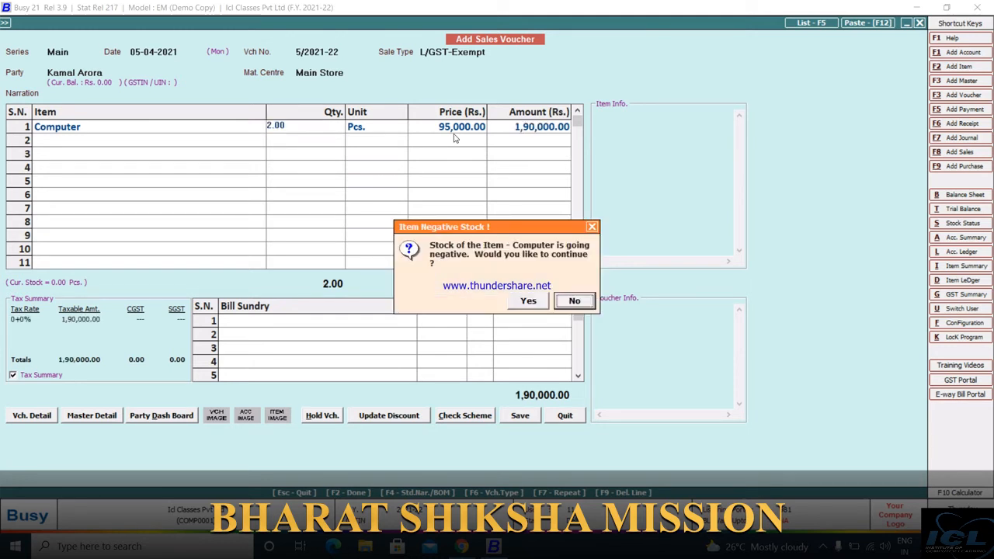
key("Left")
key("Return")
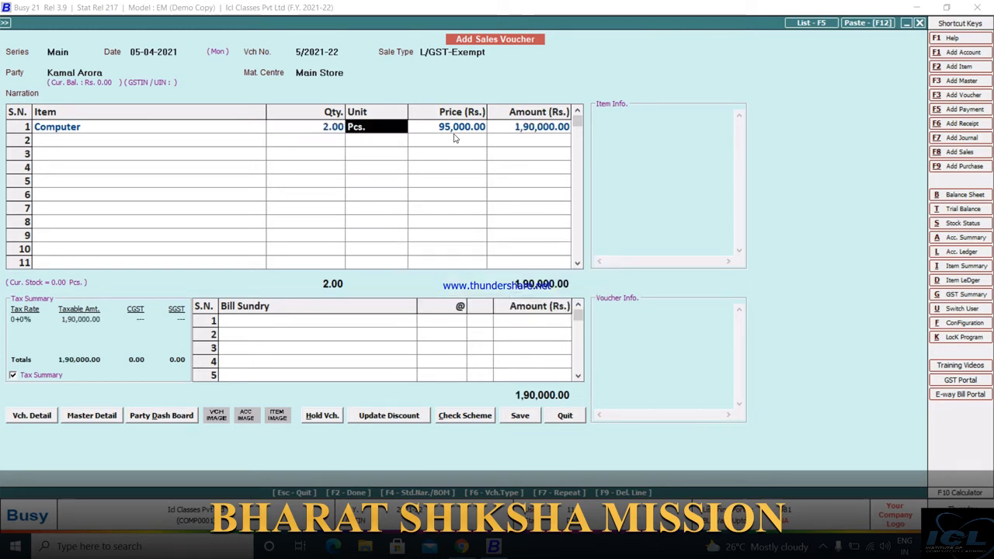
key("Return")
key("Return")
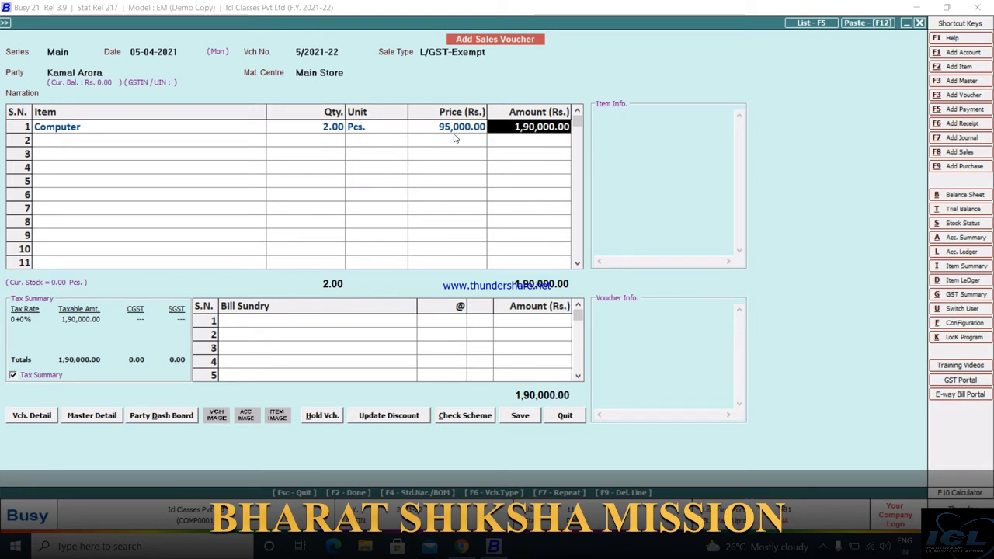
key("Return")
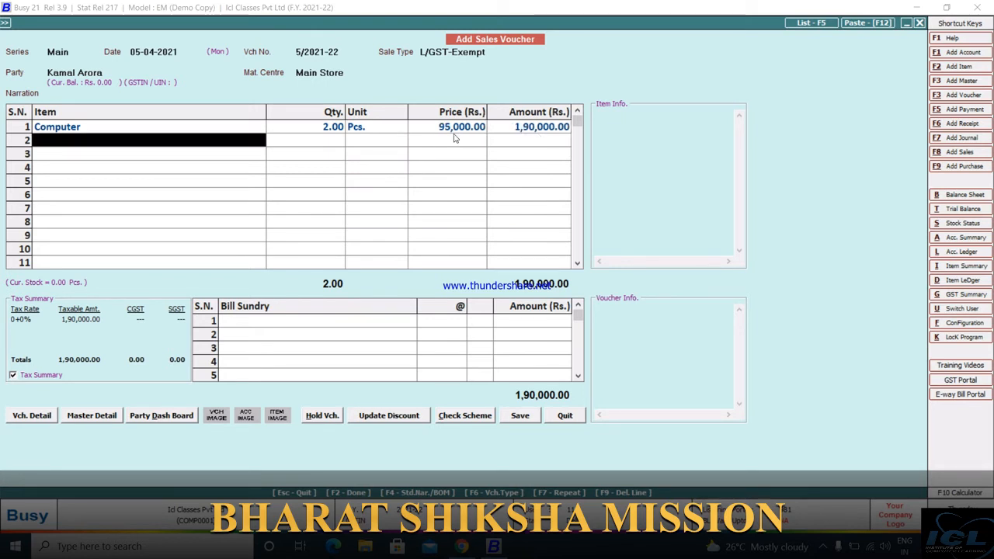
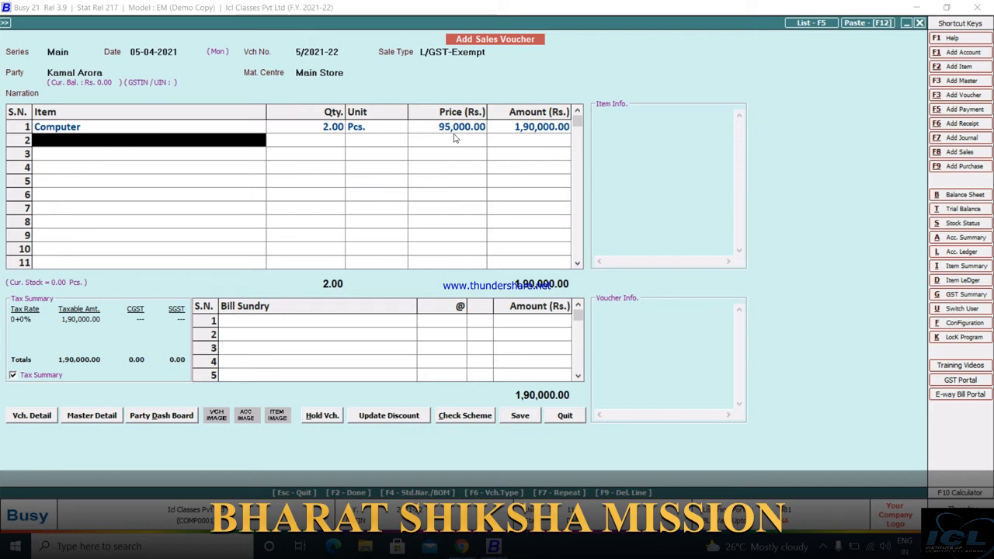
Set the Computer line's quantity to 1, allowing negative stock and keeping the unit and price
left_click(311, 128)
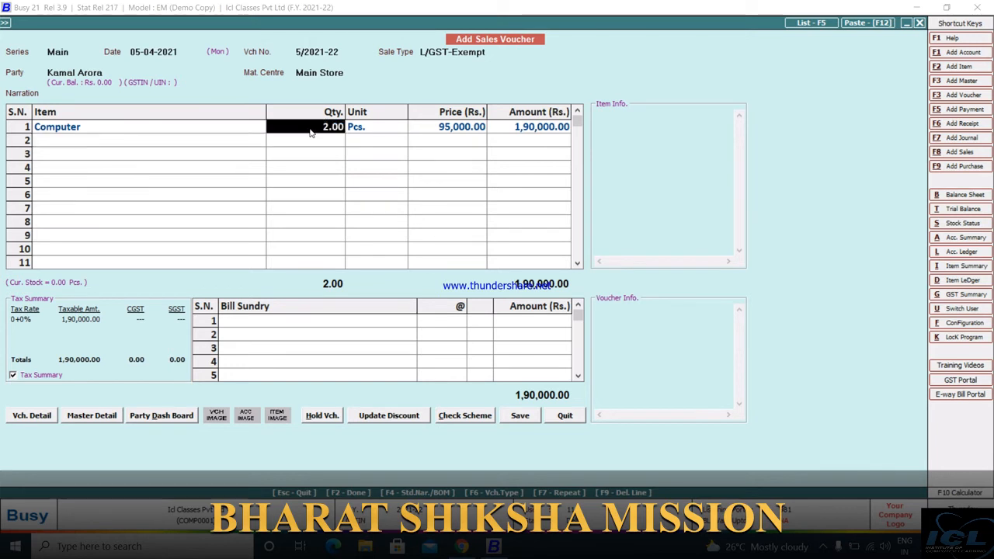
type("1")
key("Return")
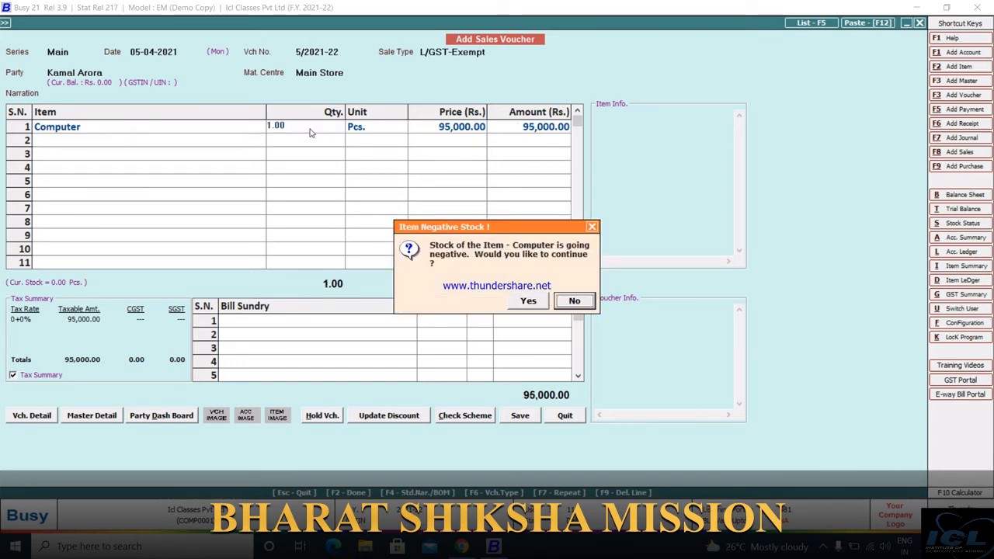
key("Left")
key("Return")
key("Return")
key("Return")
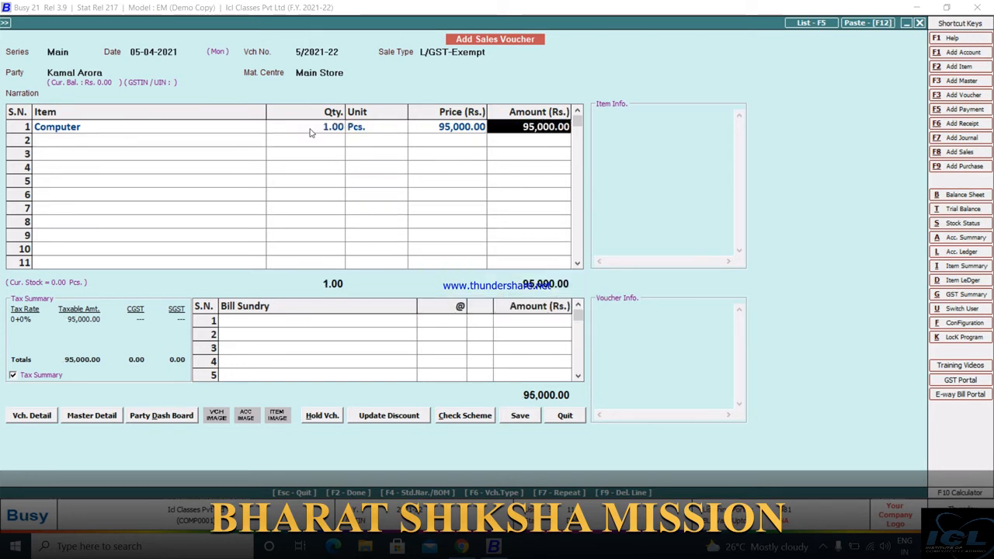
Save the sales voucher without bill sundries, allowing the price above MRP and using a new bill reference, and decline printing the invoice
key("XF86AudioLowerVolume")
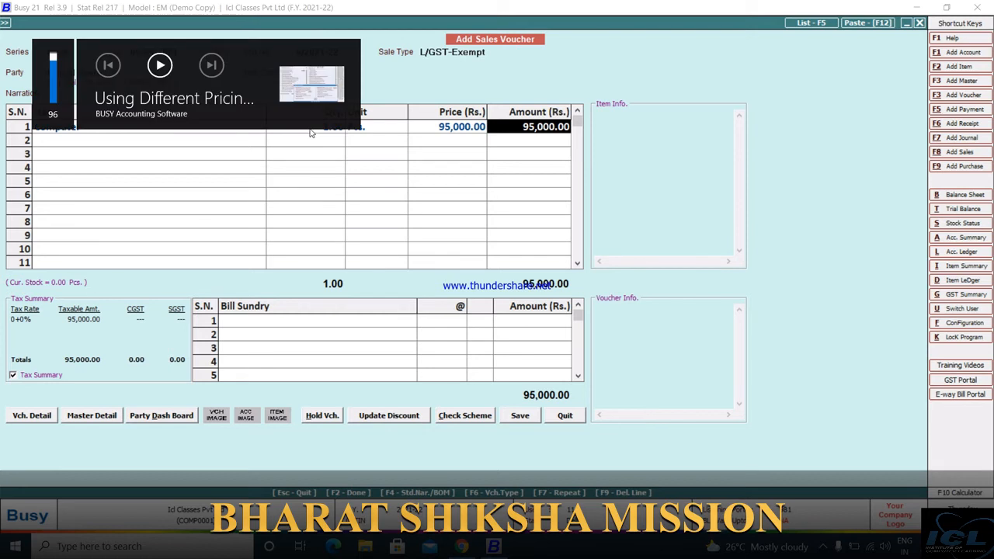
key("Return")
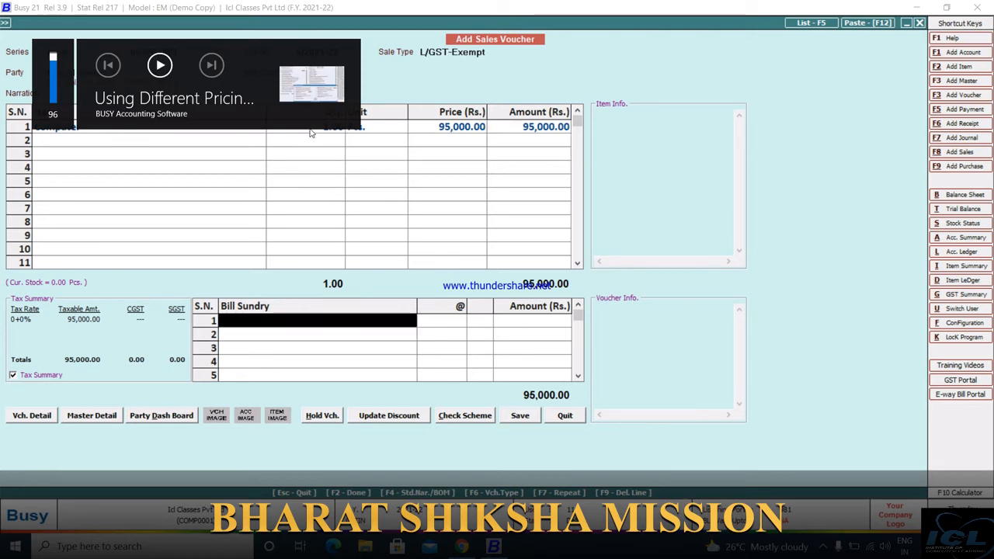
key("Return")
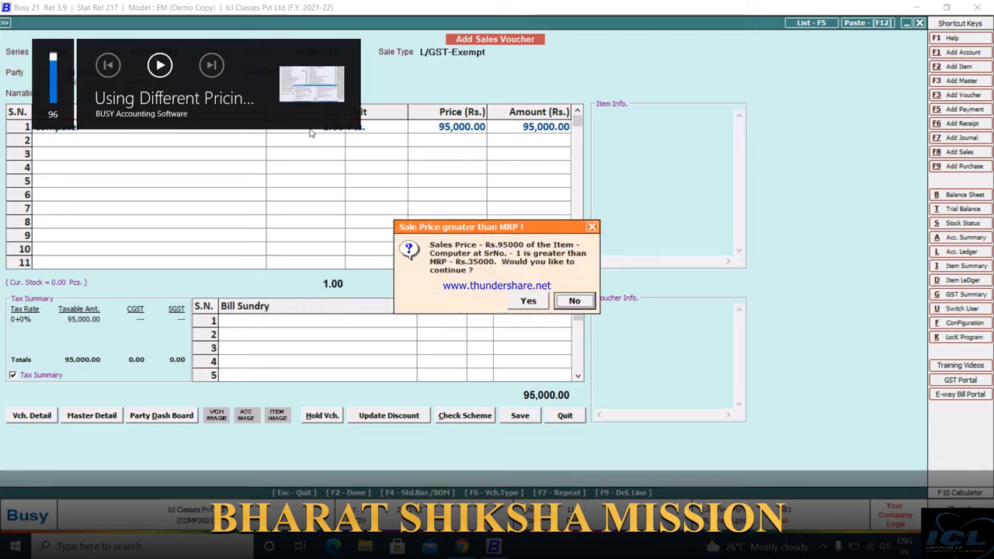
key("Left")
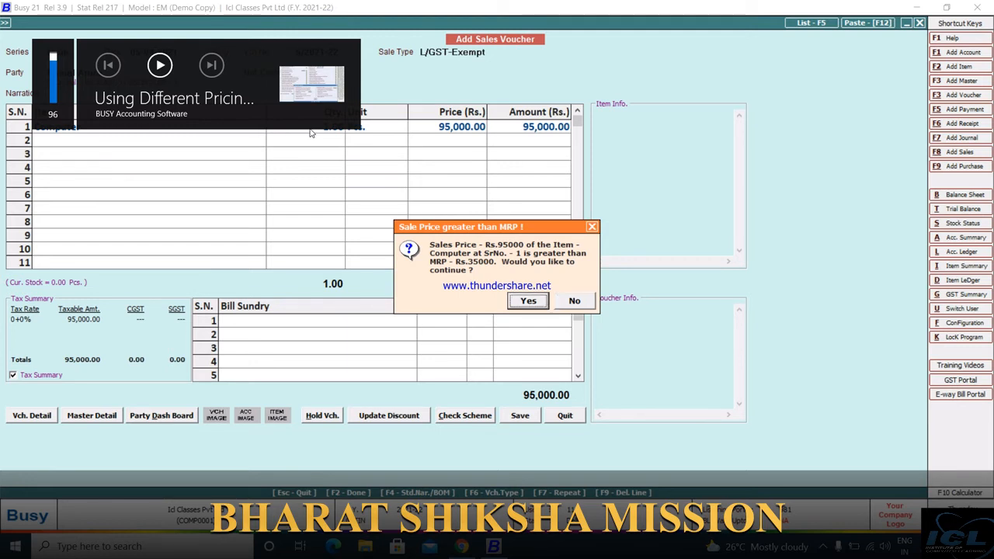
key("Return")
key("Return")
key("Return")
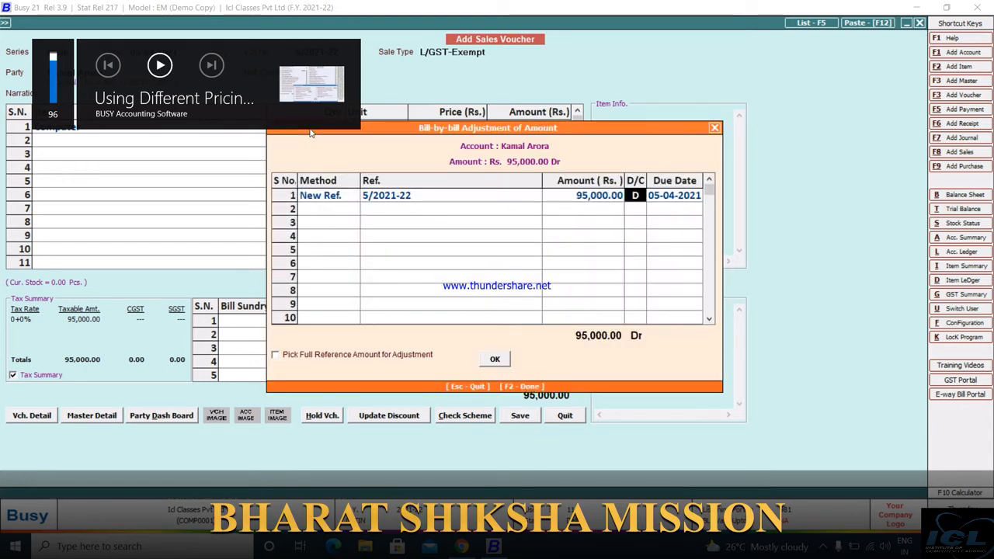
key("Return")
key("Return")
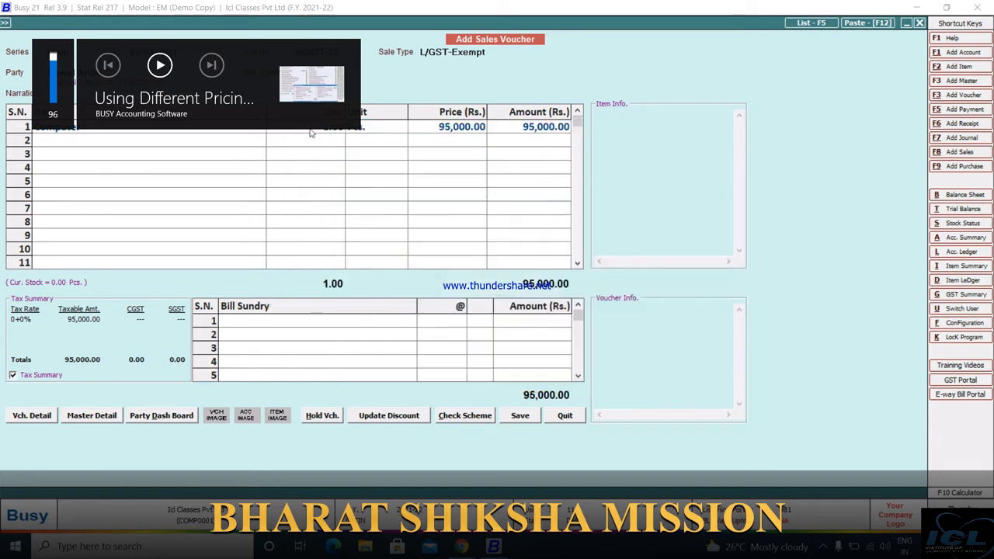
key("Return")
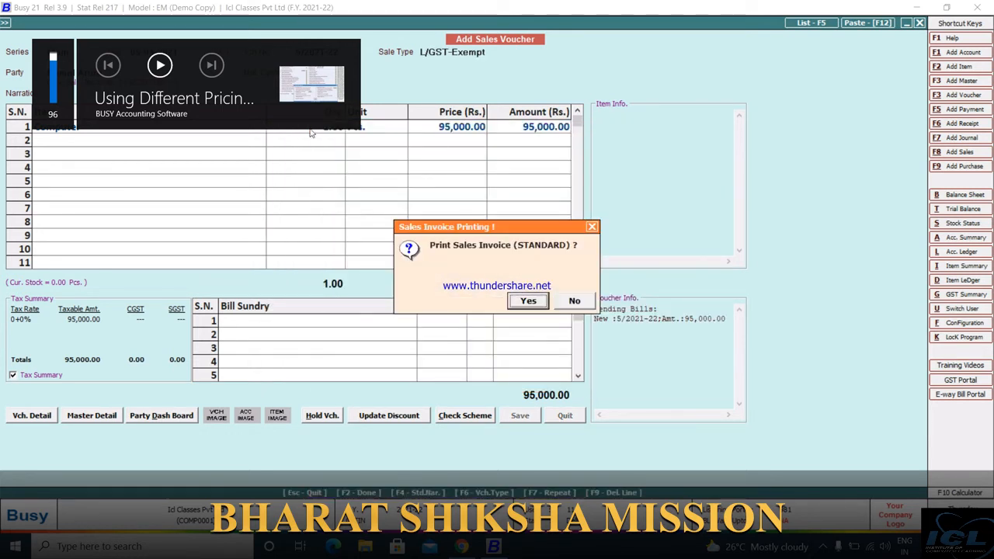
key("n")
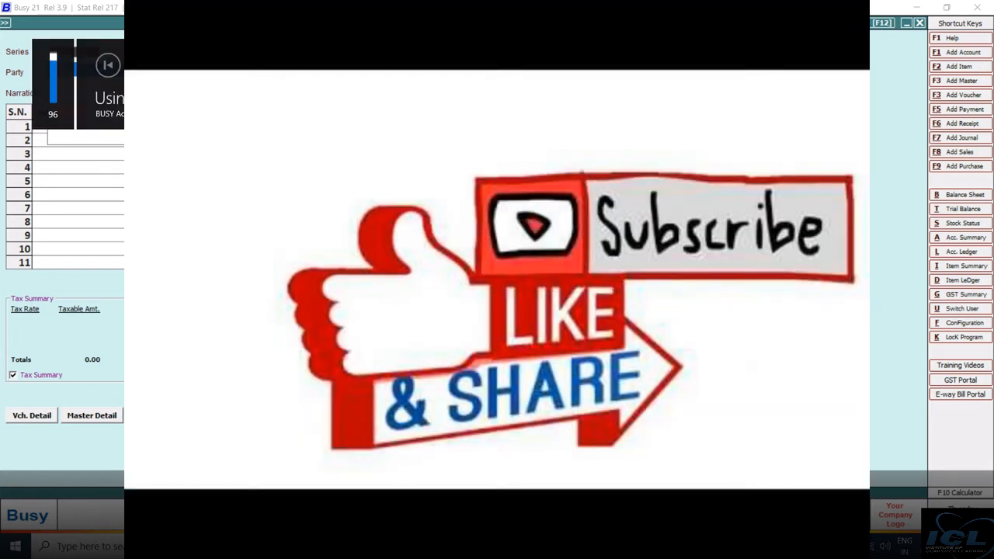
Leave the blank voucher and start a new sales voucher dated 05-04-2021 with series Main and the L/GST-Exempt sale type
key("Escape")
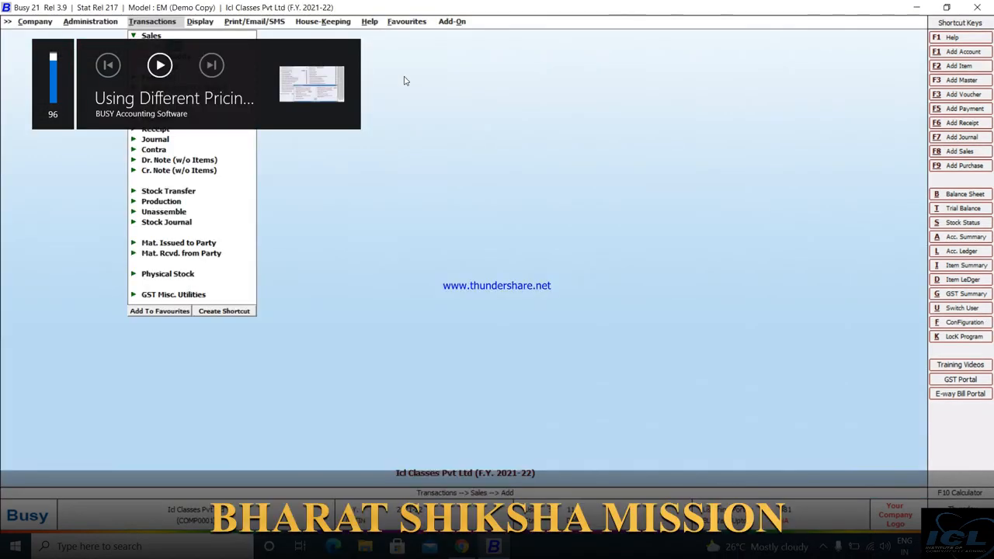
left_click(152, 36)
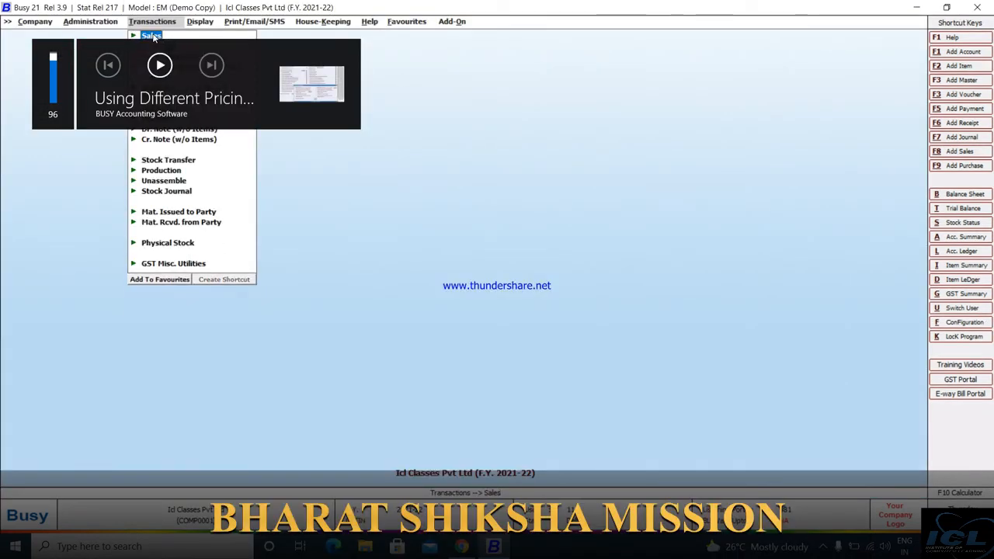
left_click(152, 36)
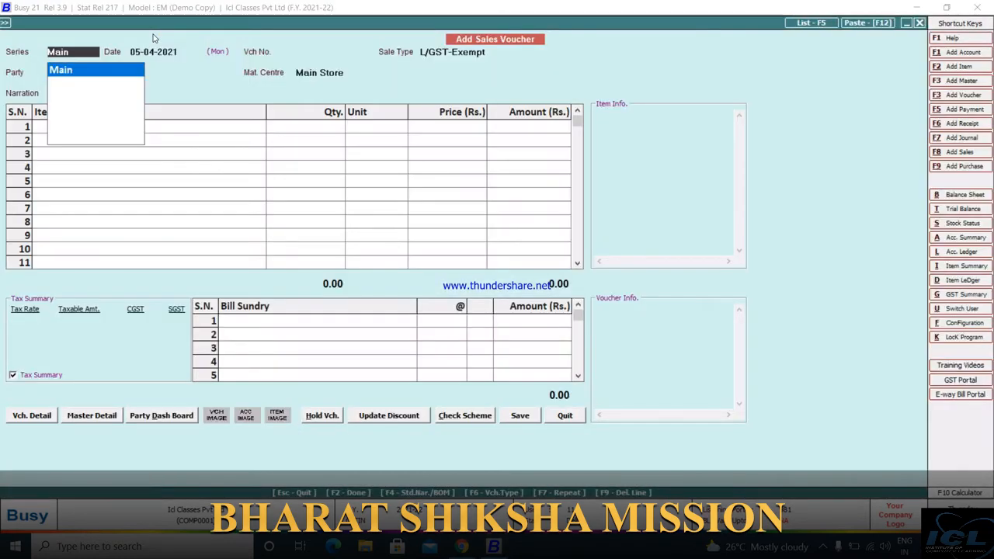
key("Return")
key("Return")
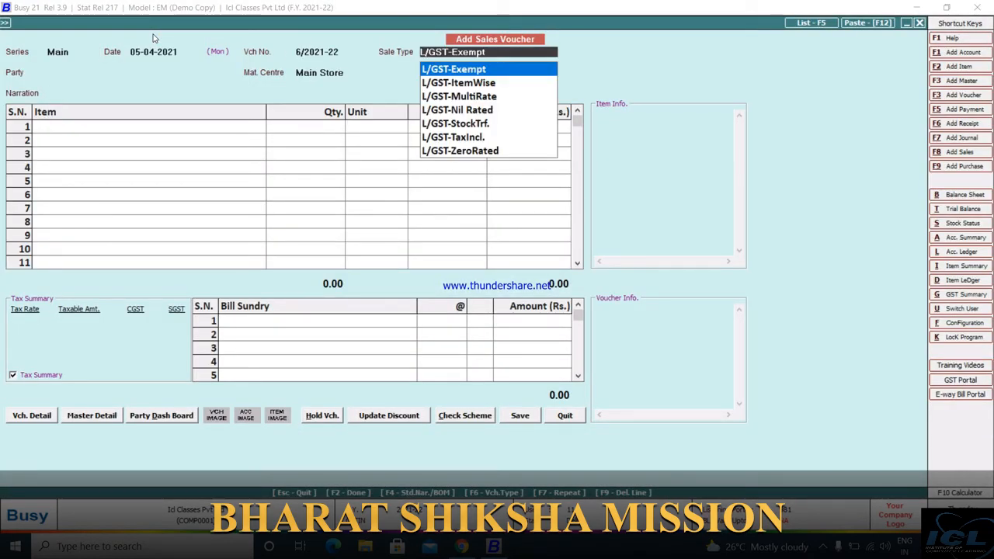
key("Return")
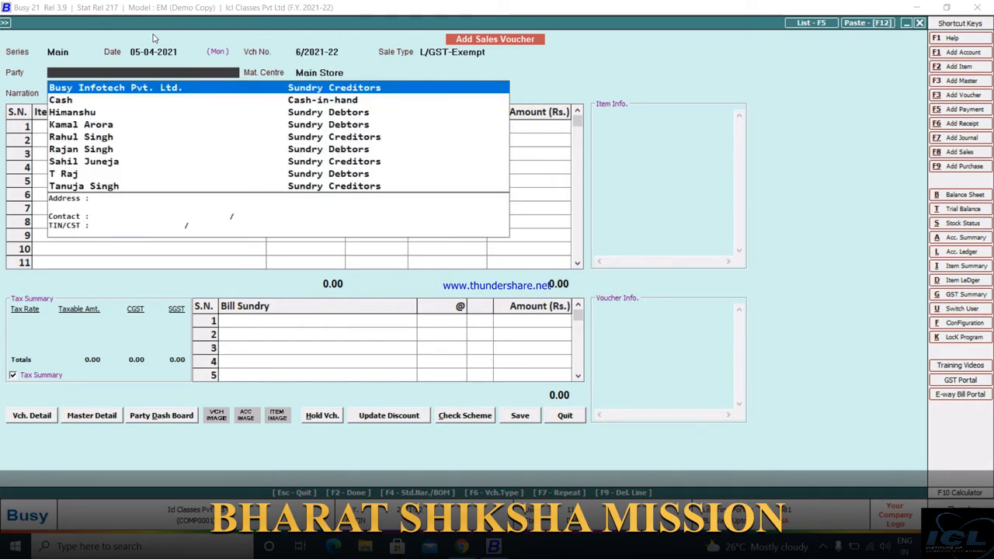
Choose the last Sundry Debtors customer in the list as the voucher's party and dismiss the price category prompt without a value
key("Down")
key("Down")
key("Down")
key("Down")
key("Down")
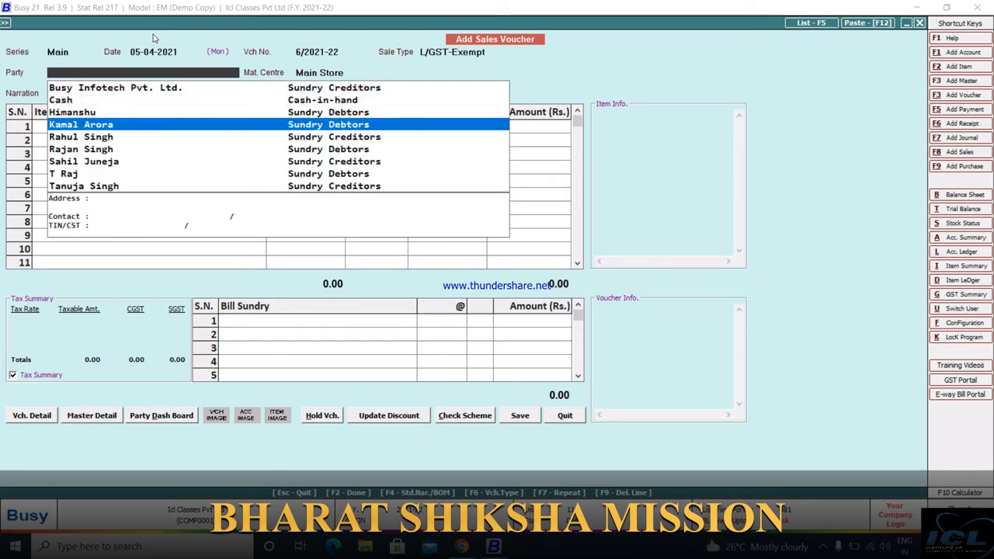
key("Down")
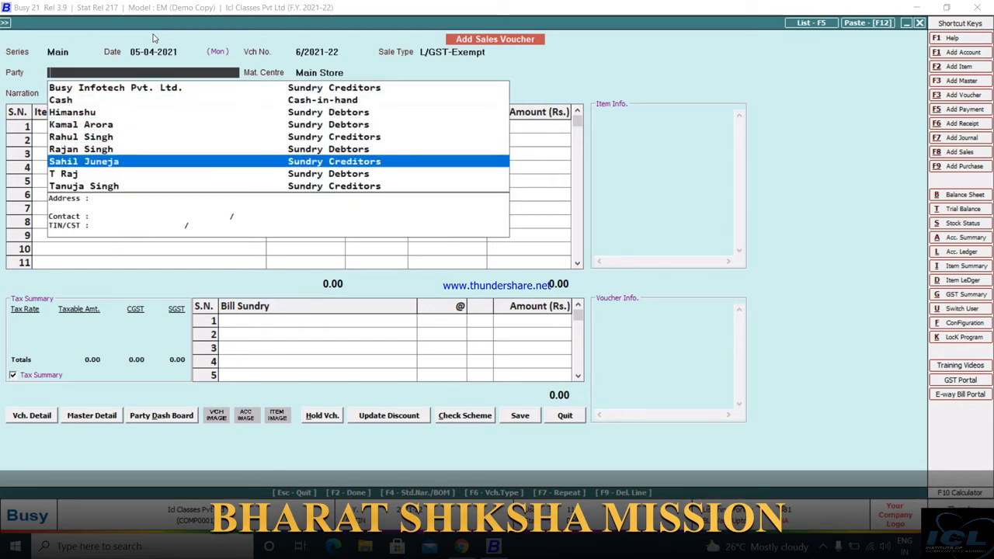
key("Up")
key("Up")
key("Up")
key("Up")
key("Down")
key("Down")
key("Down")
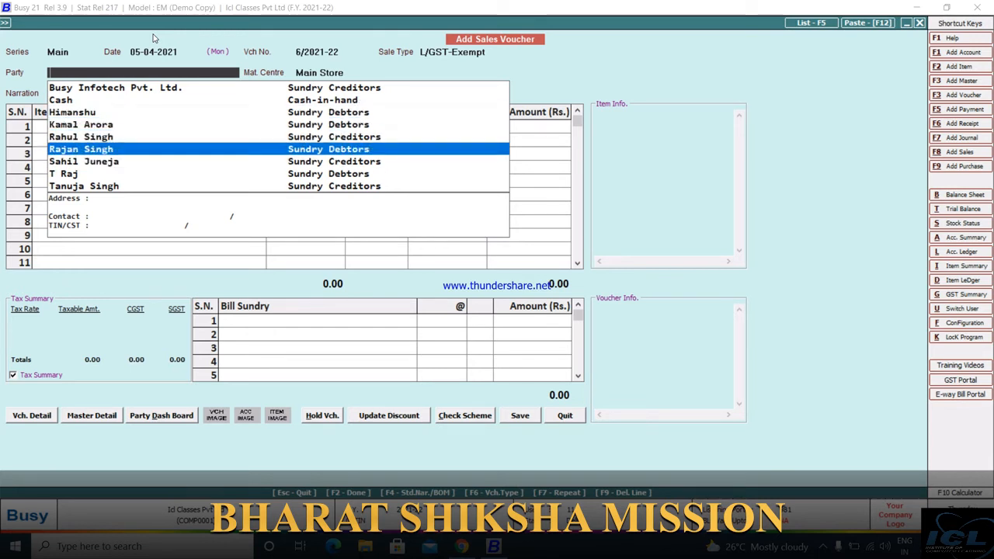
key("Down")
key("Down")
key("Down")
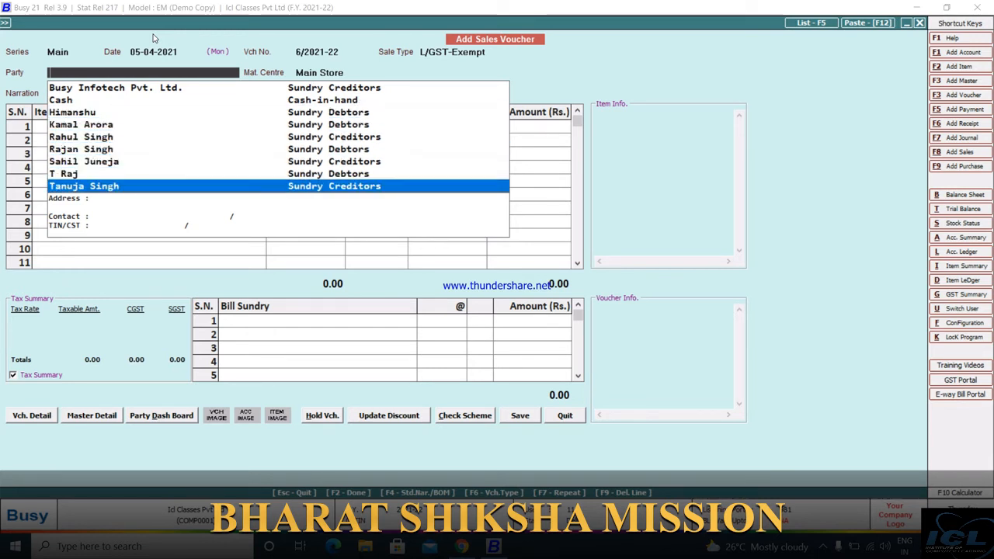
key("Up")
key("Up")
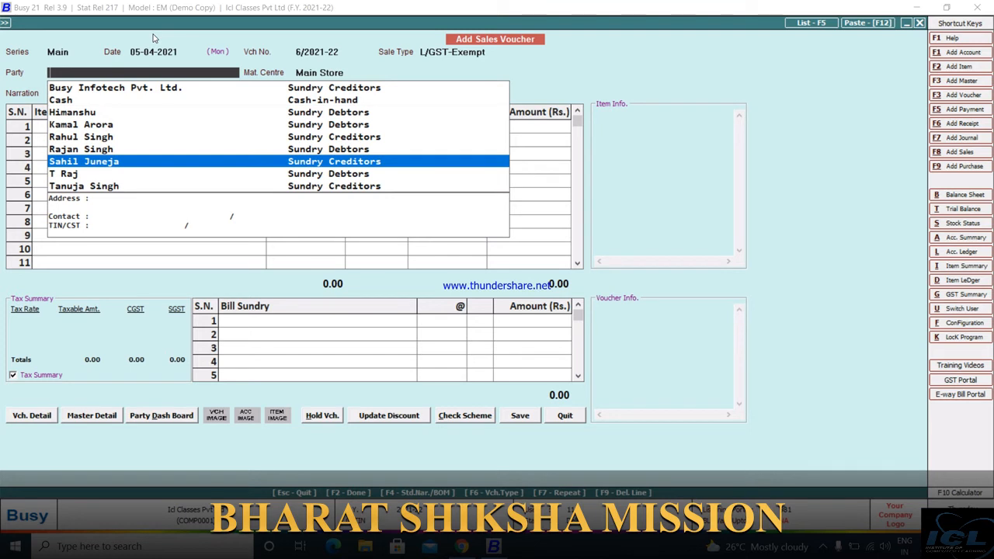
key("Down")
key("Return")
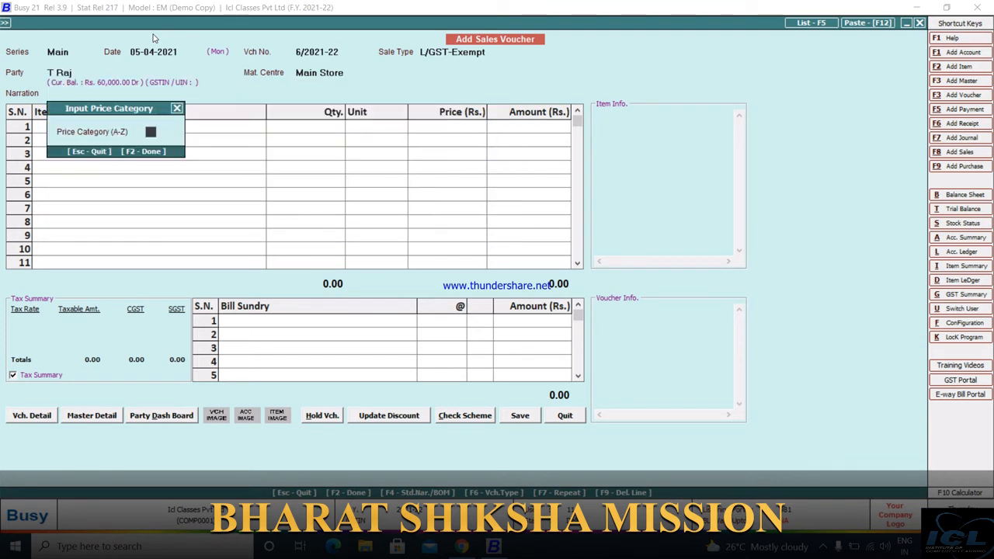
left_click(178, 112)
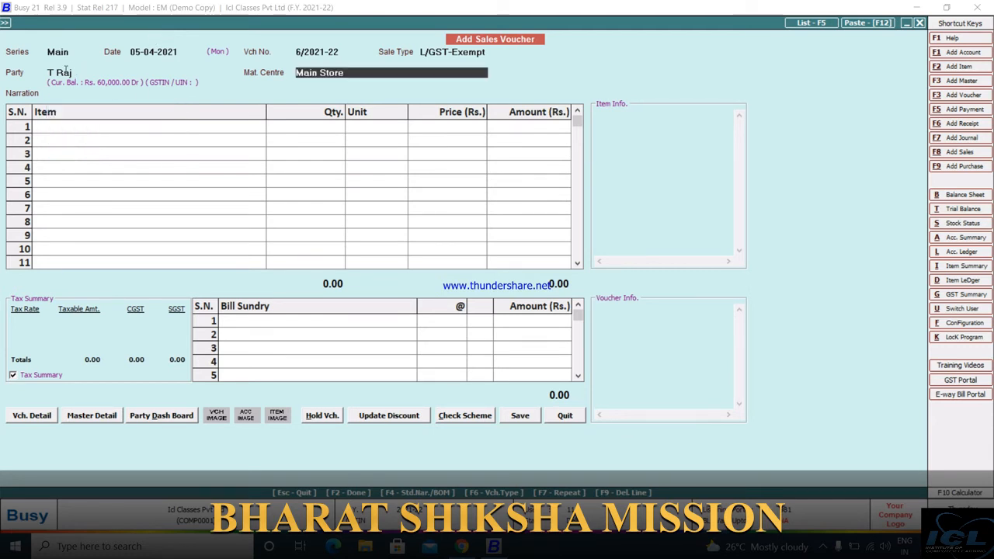
Open the party's account master from the voucher, set its price category for sale to B and save the change
left_click(66, 70)
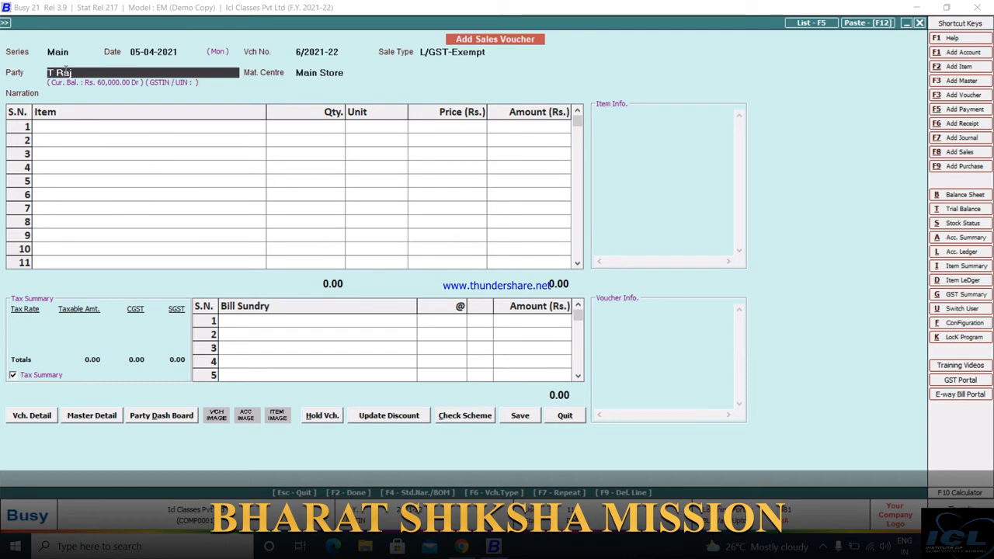
key("alt+m")
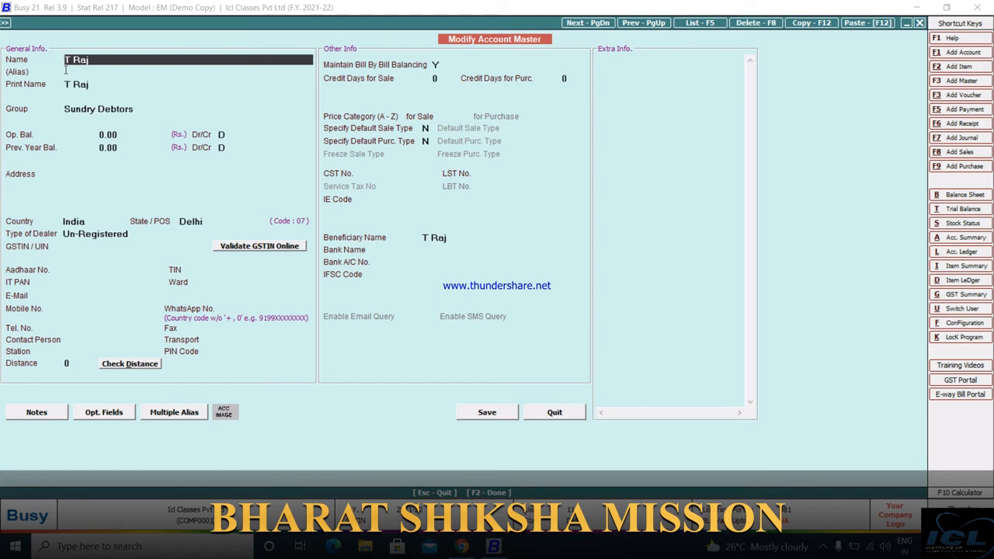
left_click(442, 116)
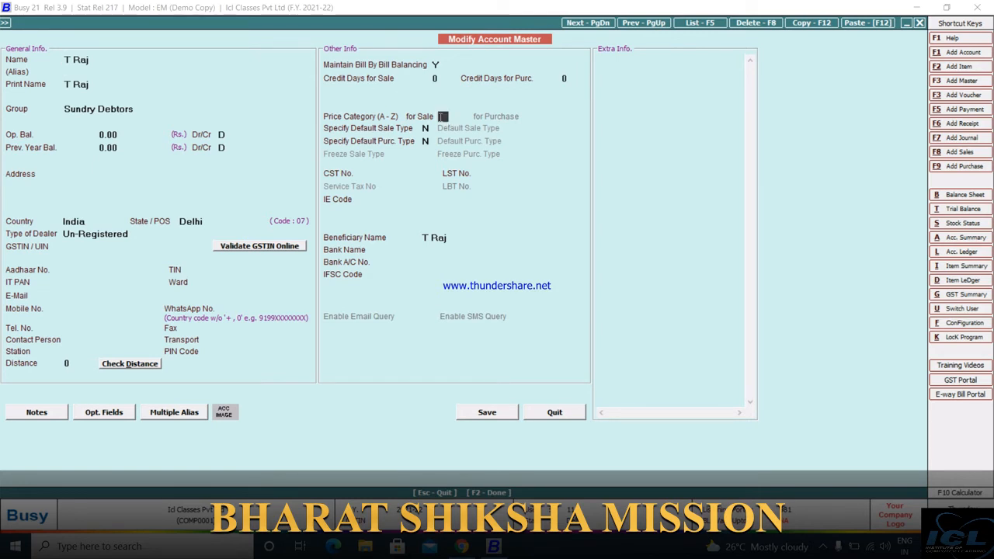
type("b")
key("Return")
key("F2")
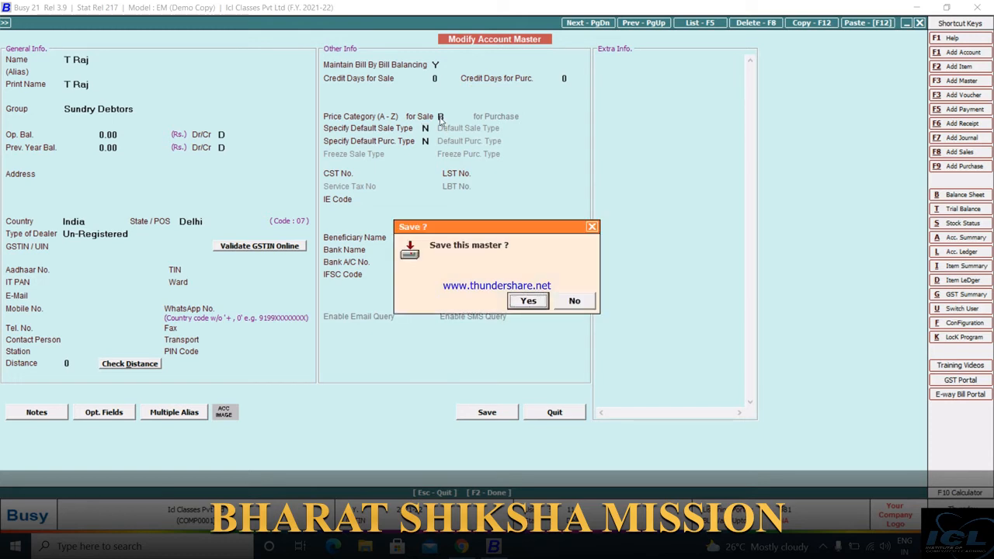
key("Return")
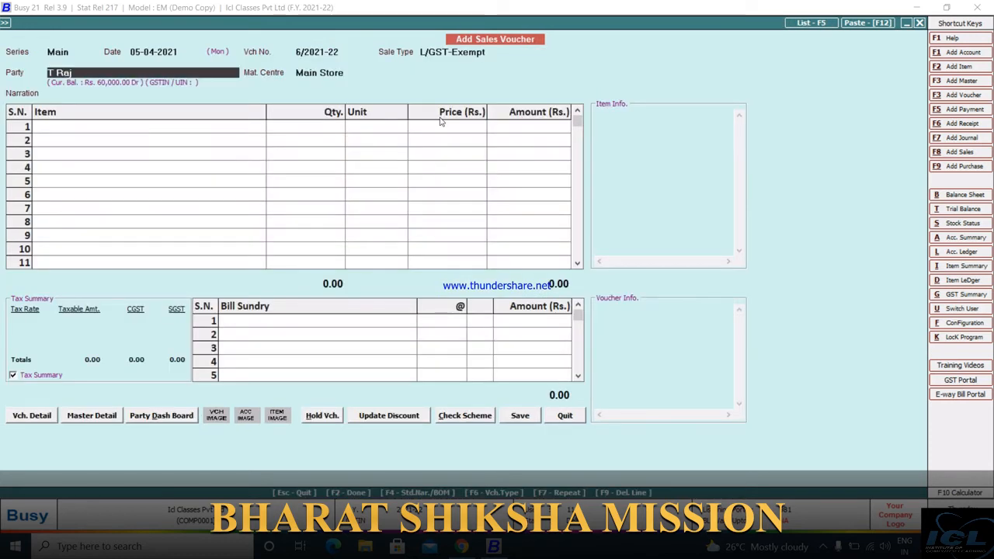
Add 5 Pcs. of Computer to the sales voucher at the party's category price, allowing the negative stock
key("Return")
key("Return")
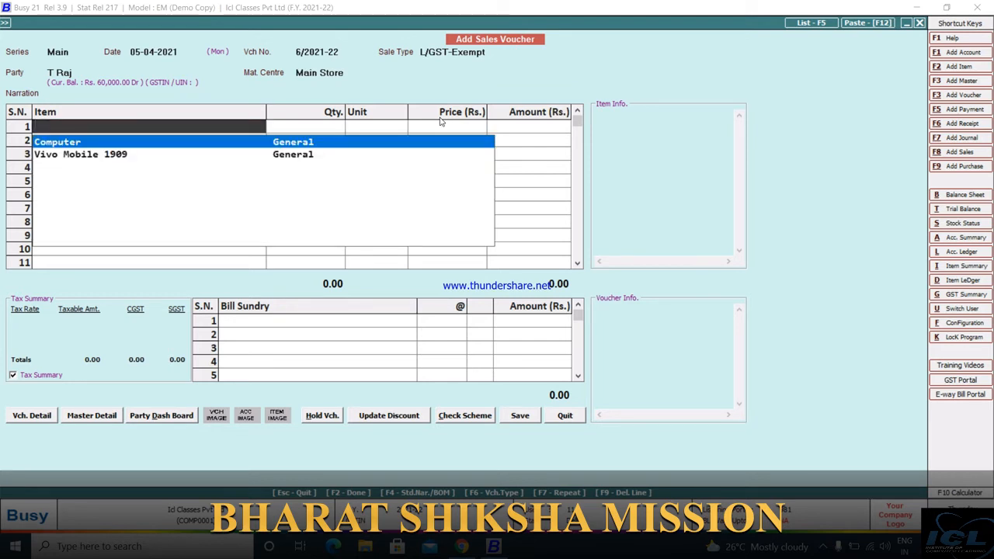
key("Return")
key("Return")
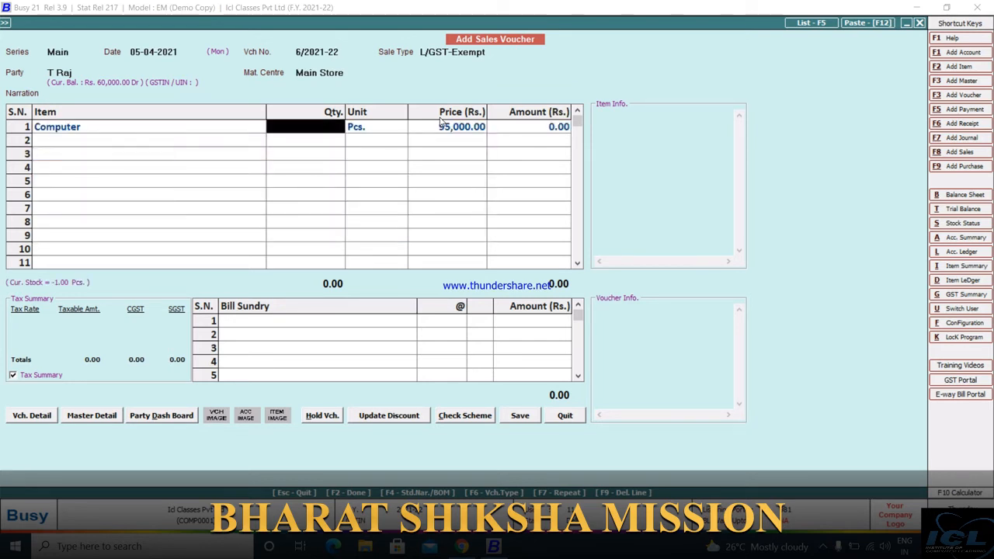
type("5")
key("Return")
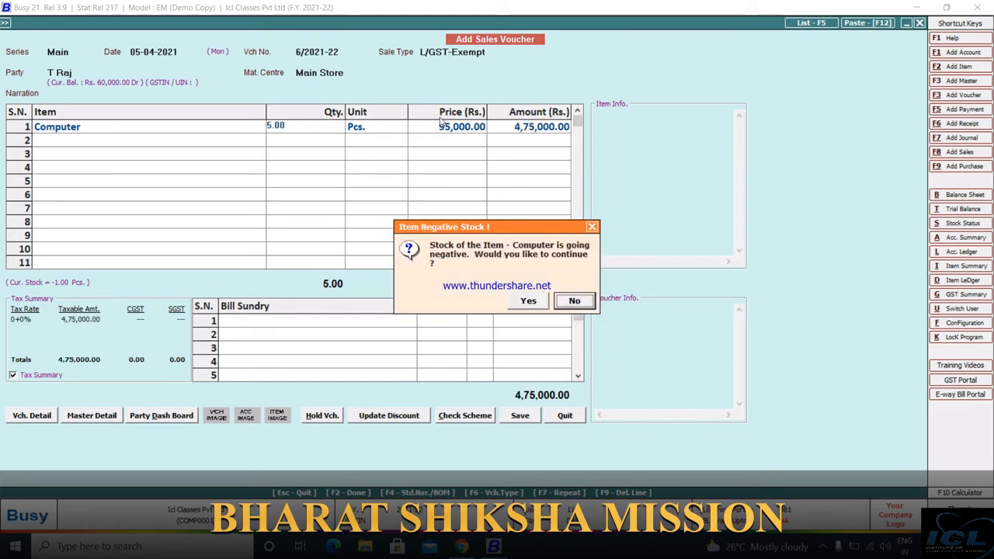
key("Left")
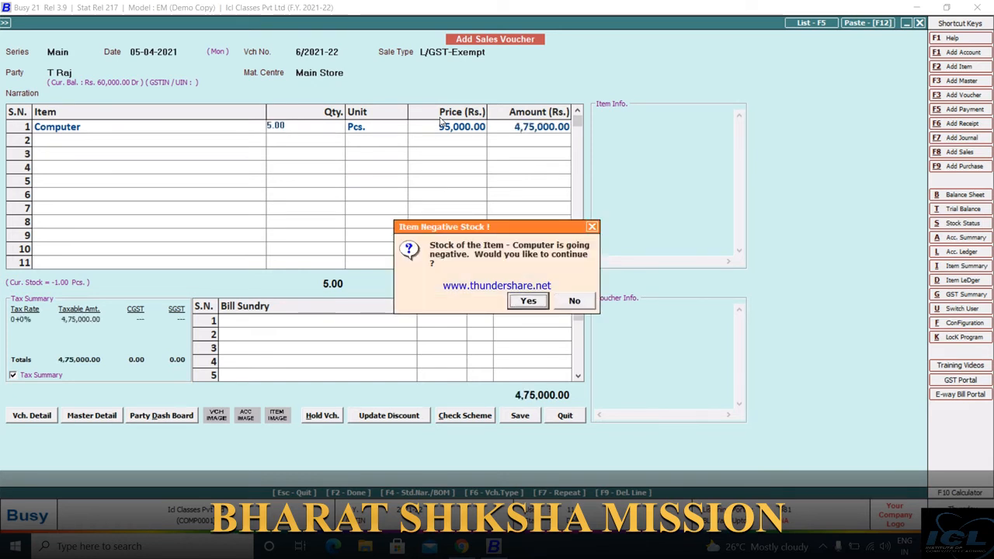
key("Return")
key("Return")
key("Return")
key("Return")
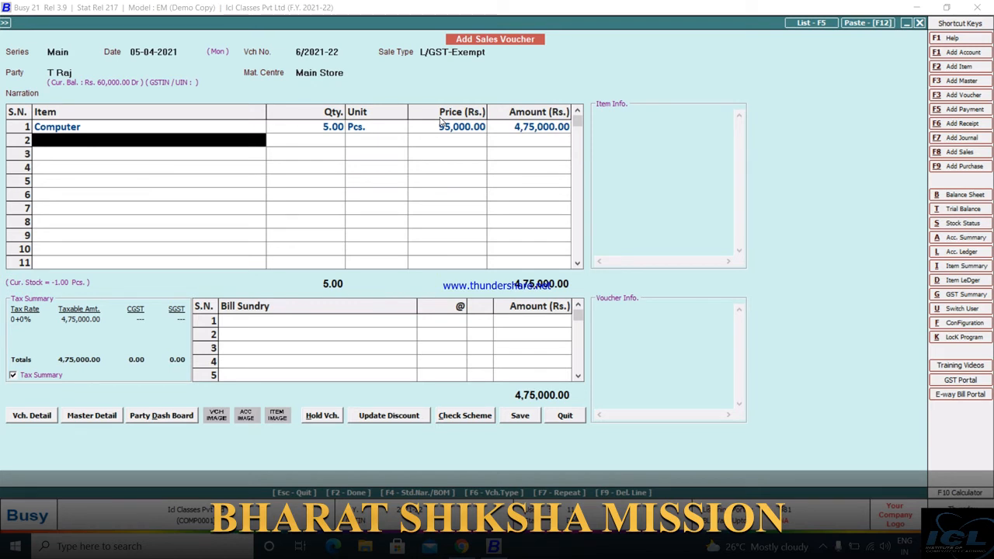
Save the sales voucher without bill sundries, using a new bill reference and allowing the price above MRP and the party without PAN
key("Return")
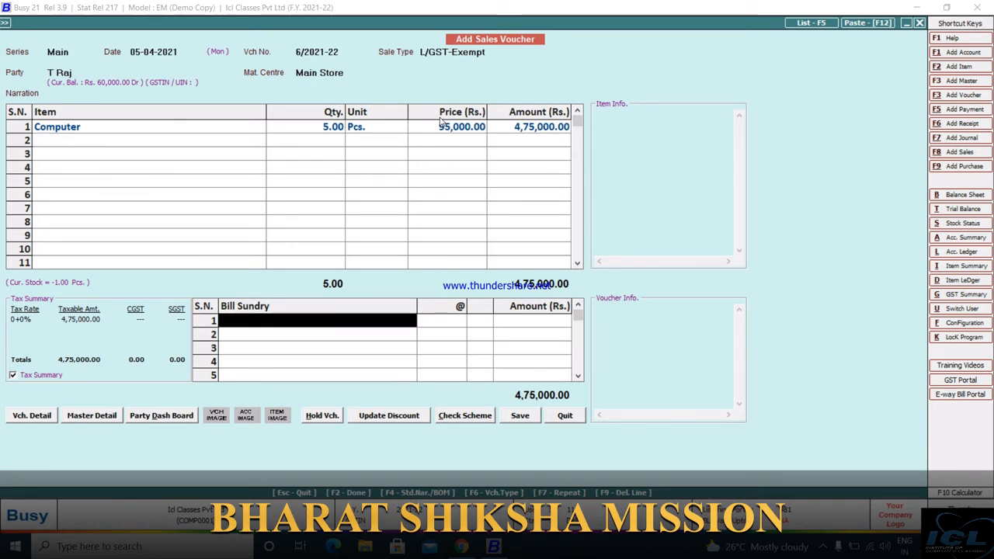
key("Return")
key("Left")
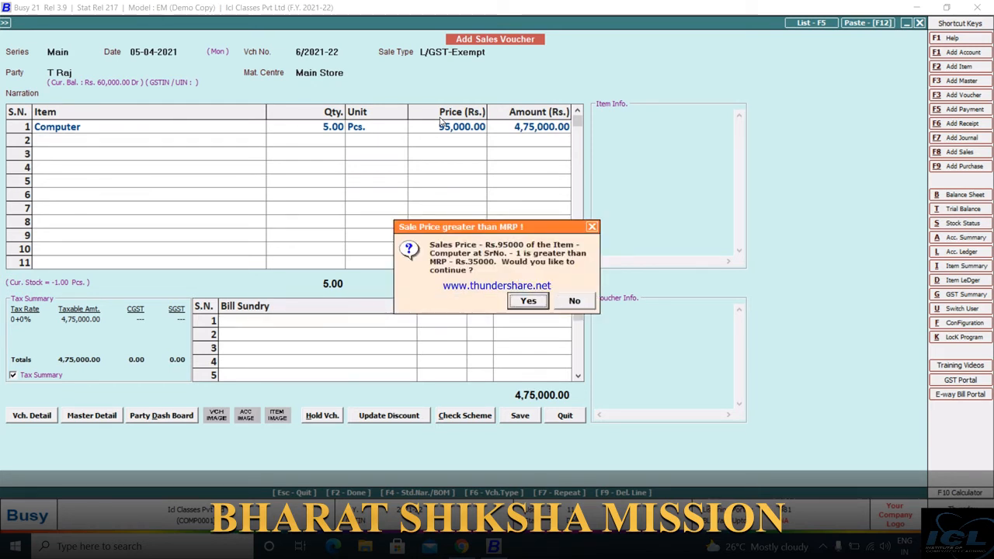
key("Return")
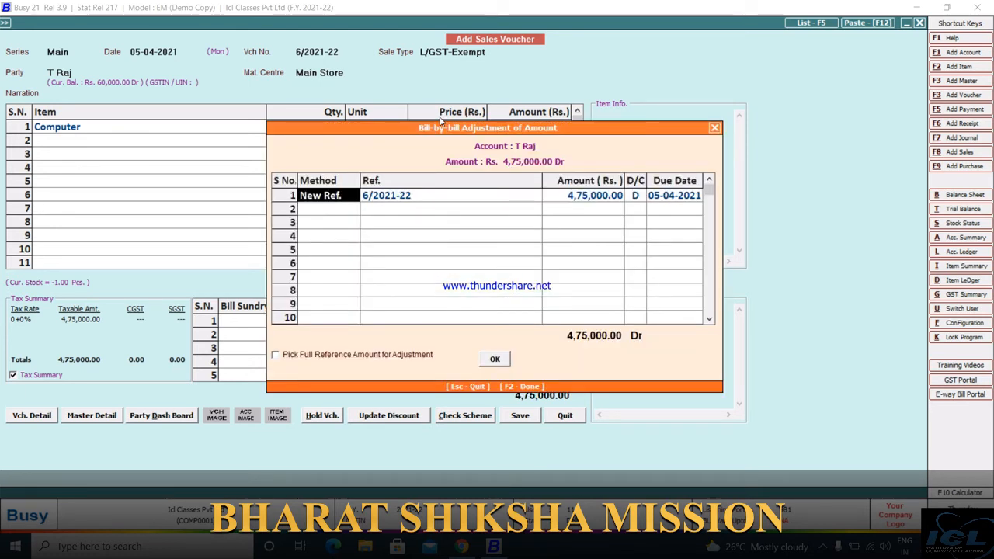
key("F2")
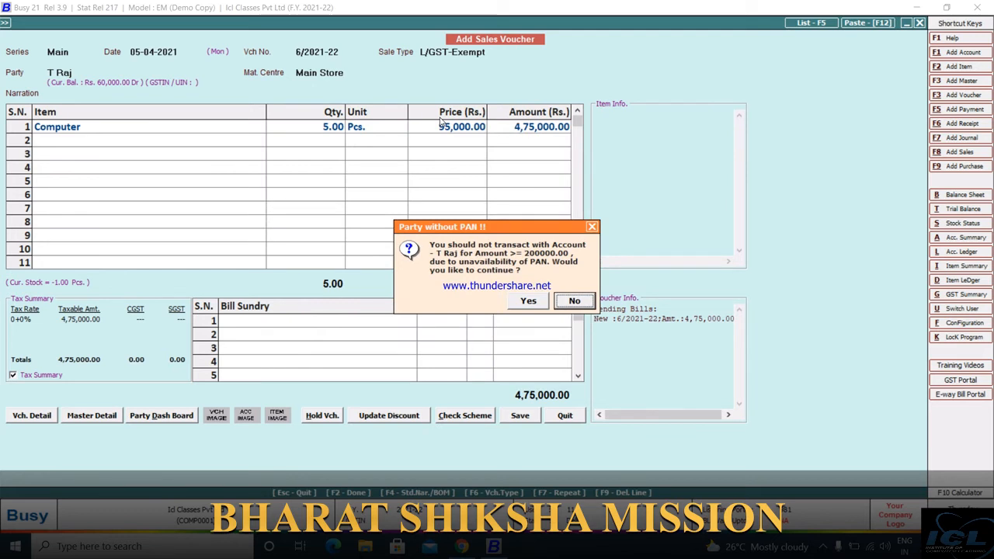
key("Left")
key("Return")
key("Return")
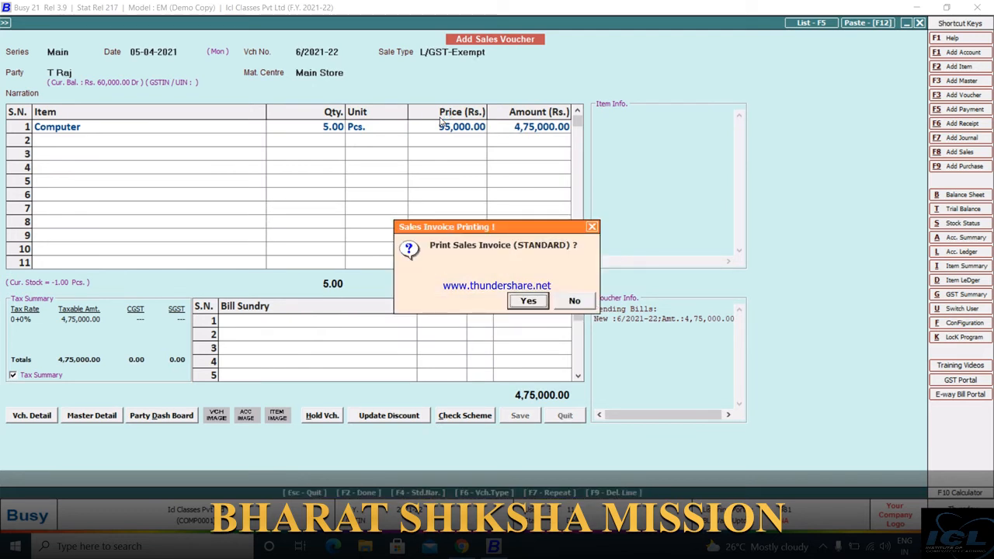
Preview one copy of the sales invoice in the STANDARD format, saving the default sales invoice configuration
key("Escape")
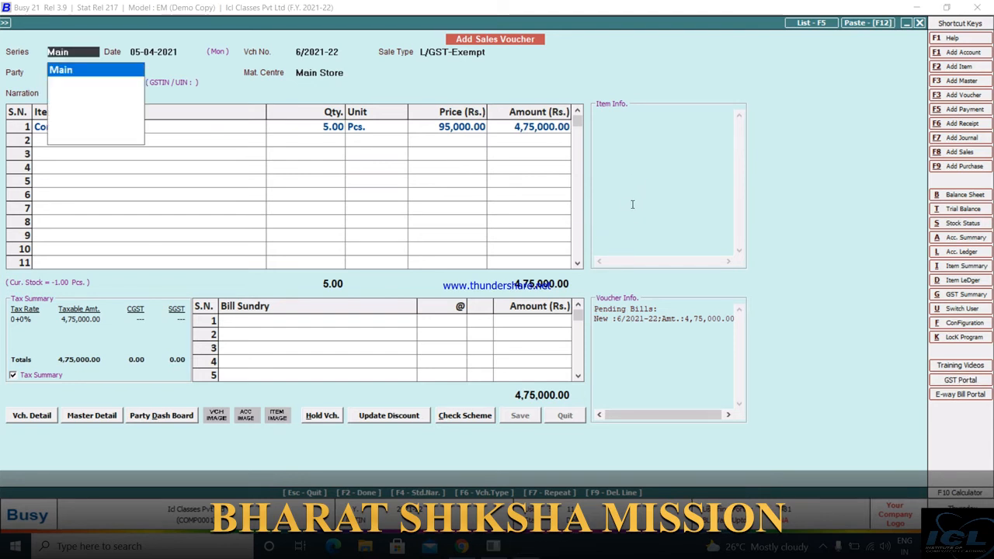
key("Return")
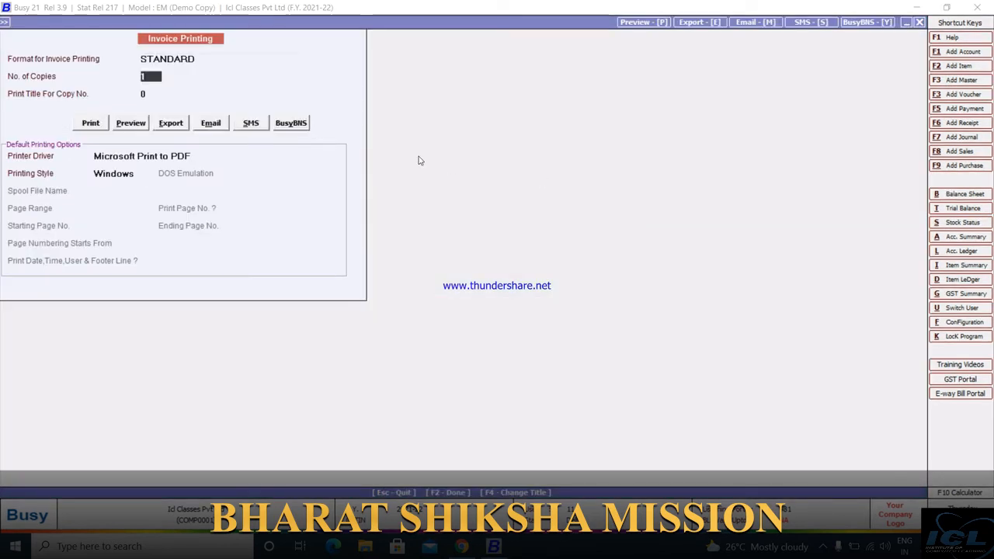
key("Return")
key("Return")
key("Right")
key("Return")
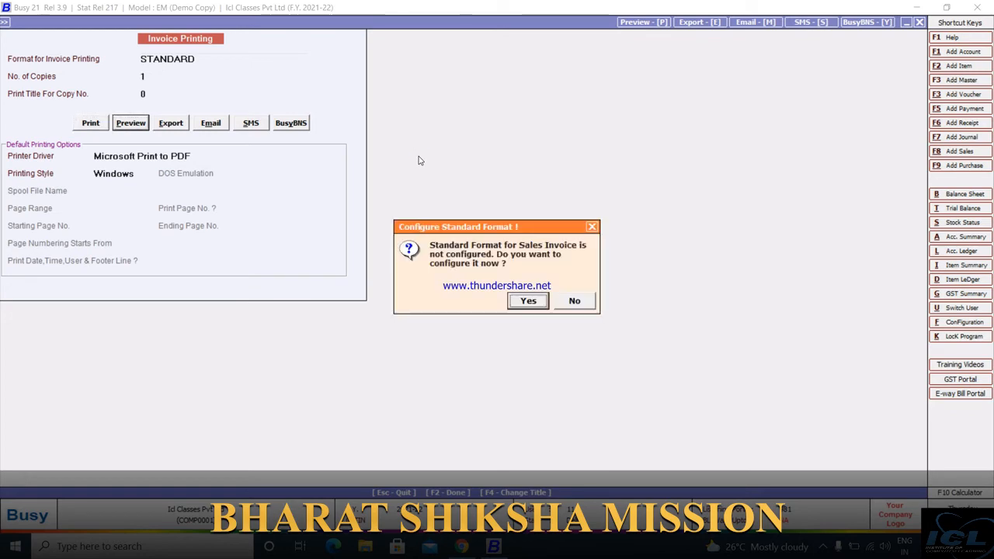
key("Return")
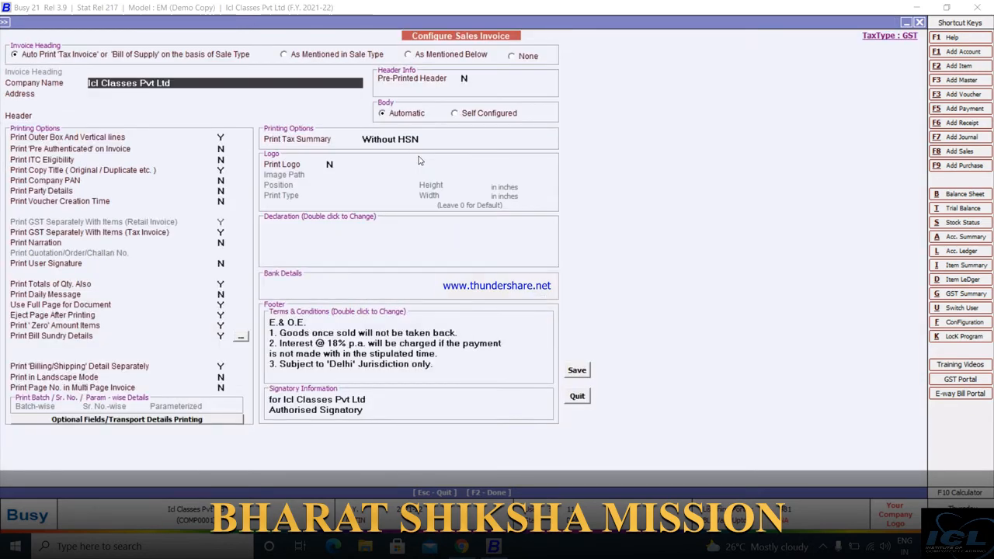
key("F2")
key("Return")
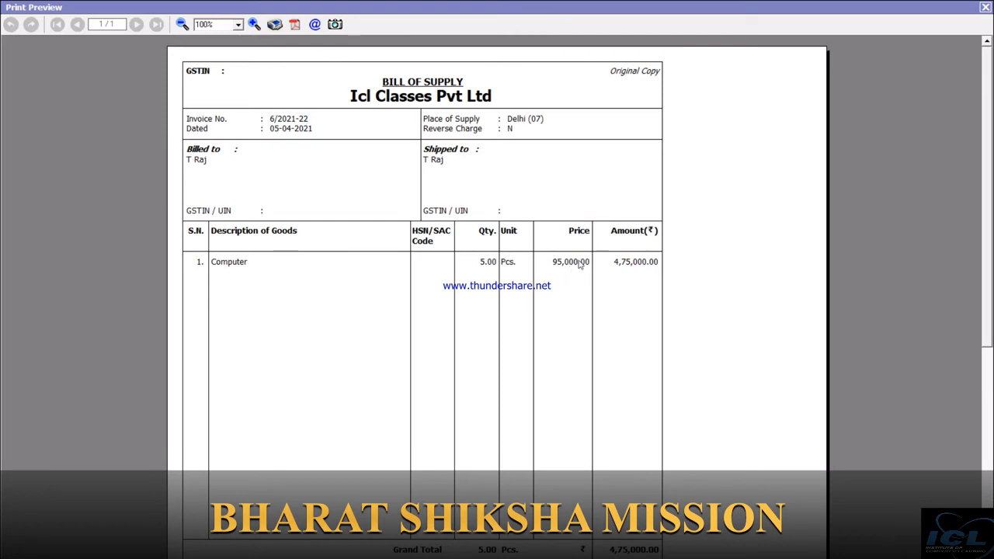
Check the Computer line's price and amount in the invoice preview, close it and return to the main screen
mouse_move(990, 261)
left_mouse_down()
mouse_move(992, 357)
mouse_move(992, 264)
left_mouse_up()
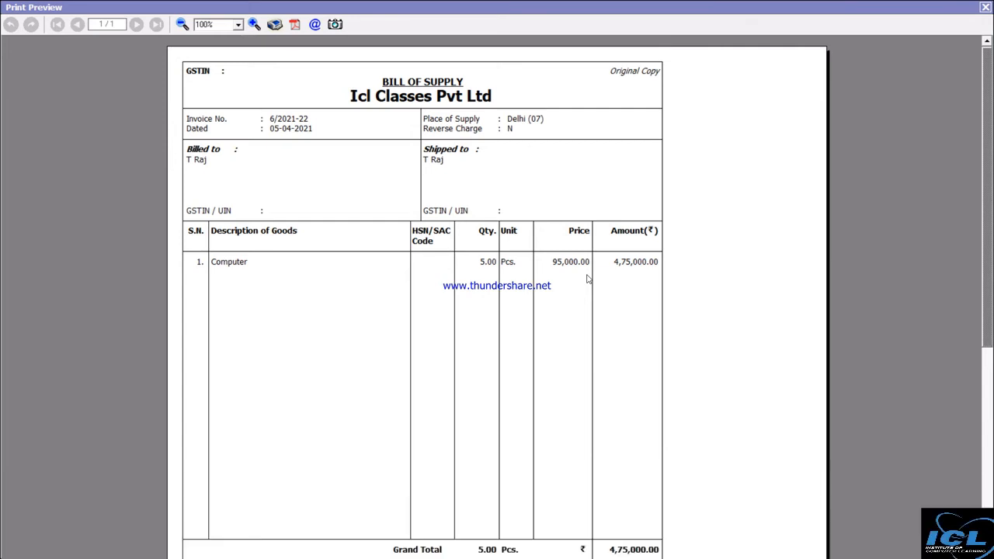
left_click(987, 9)
key("Escape")
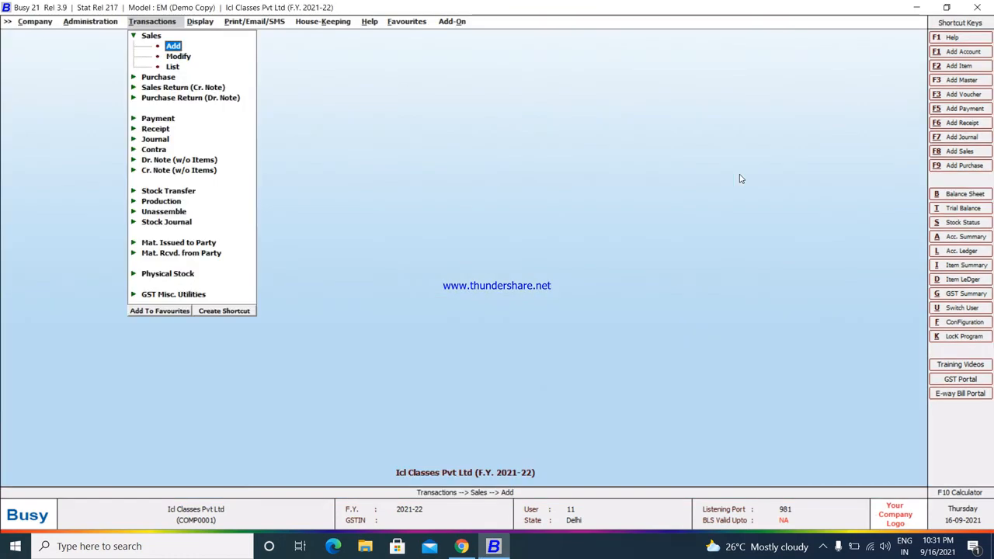
key("Escape")
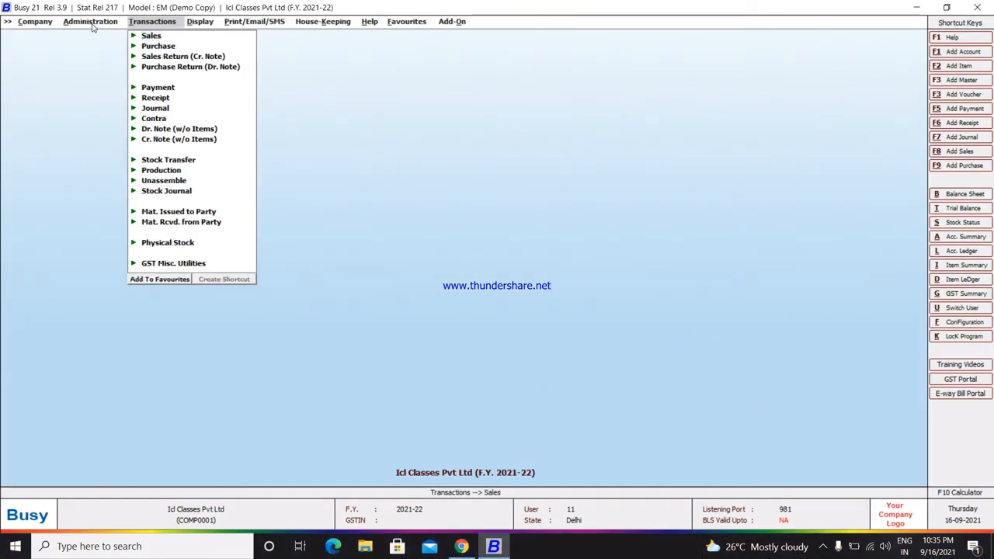
Open the Inventory section of the Features / Options configuration
left_click(92, 23)
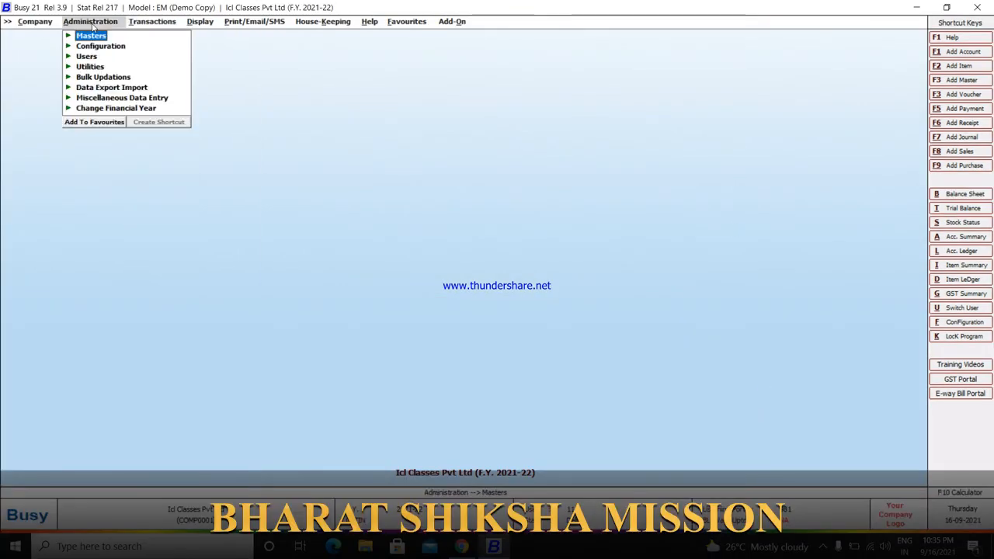
key("Return")
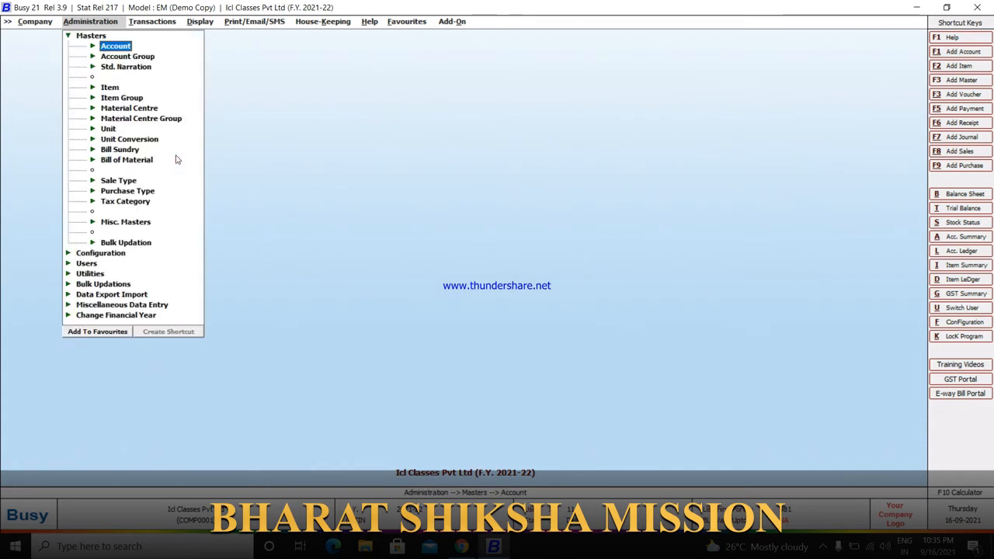
key("ctrl+f")
key("Return")
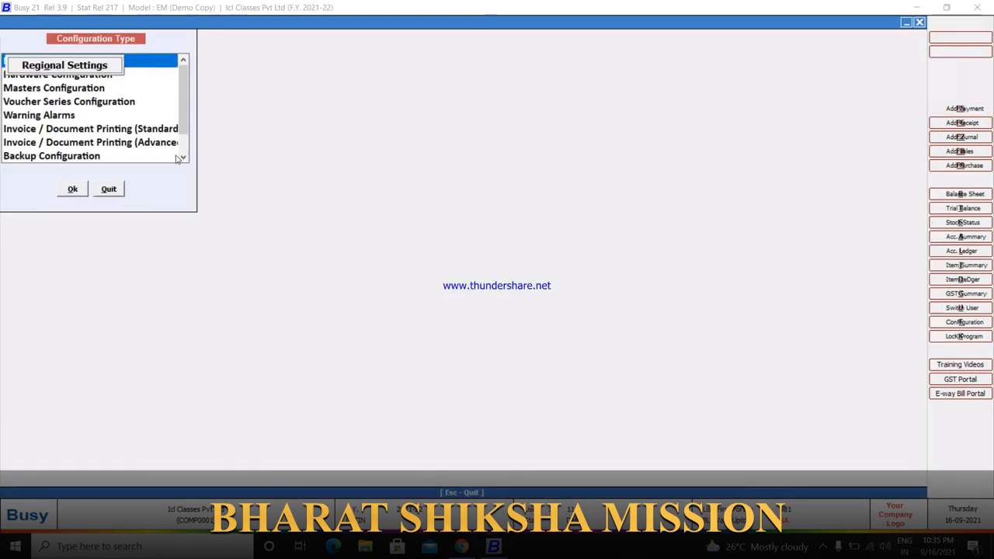
key("Down")
key("Down")
key("Down")
key("Down")
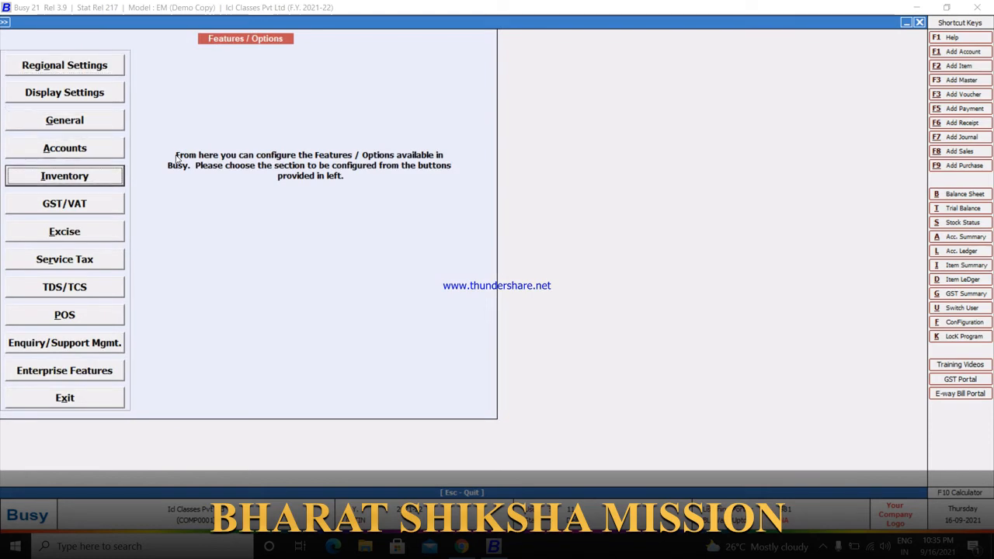
key("Return")
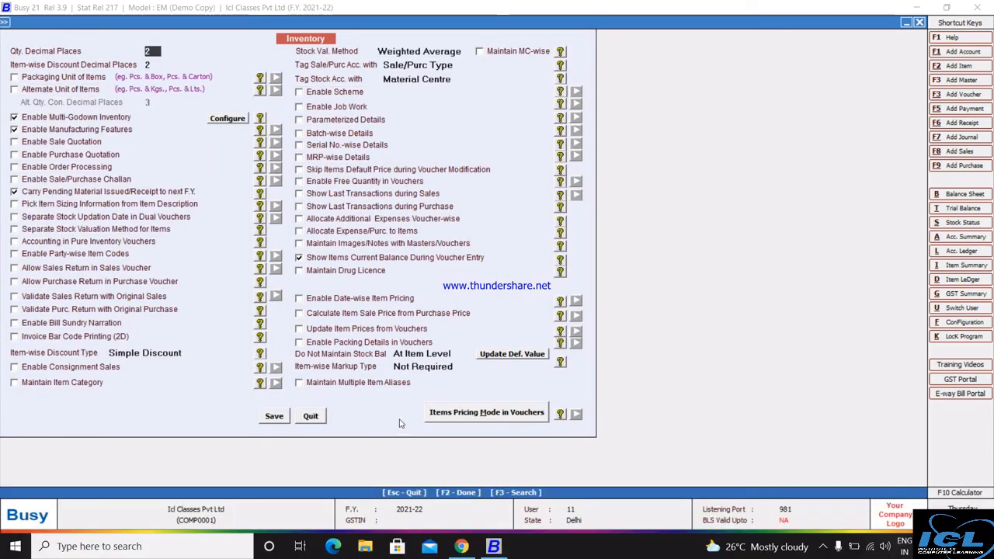
Set the sale pricing mode to Item Quantity-wise Price / Discount Structure, save the inventory settings and leave the configuration
left_click(445, 419)
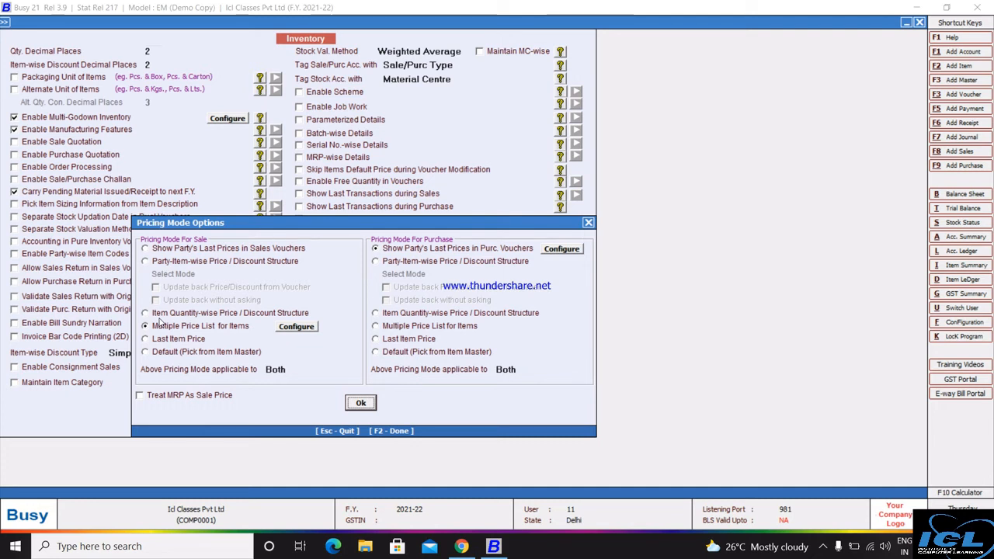
left_click(156, 315)
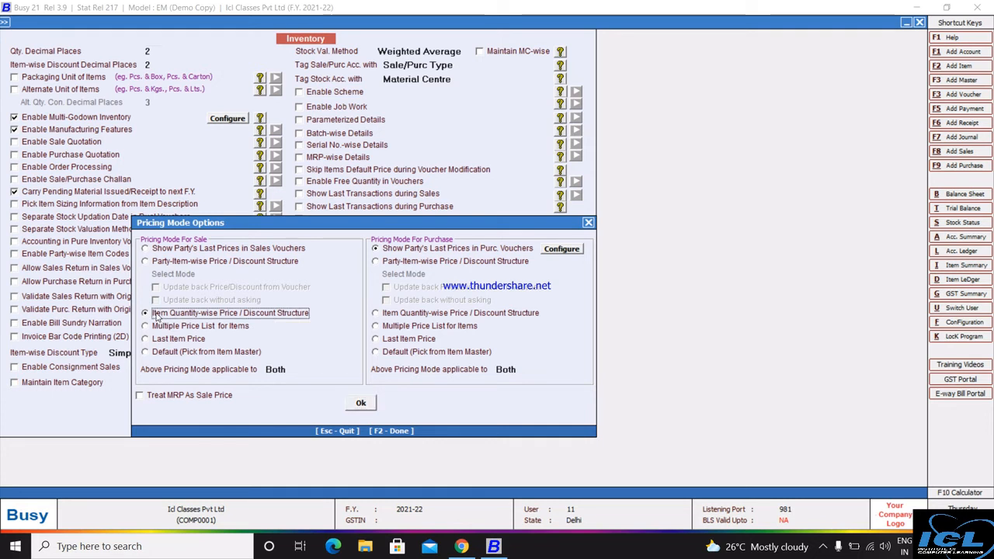
left_click(361, 403)
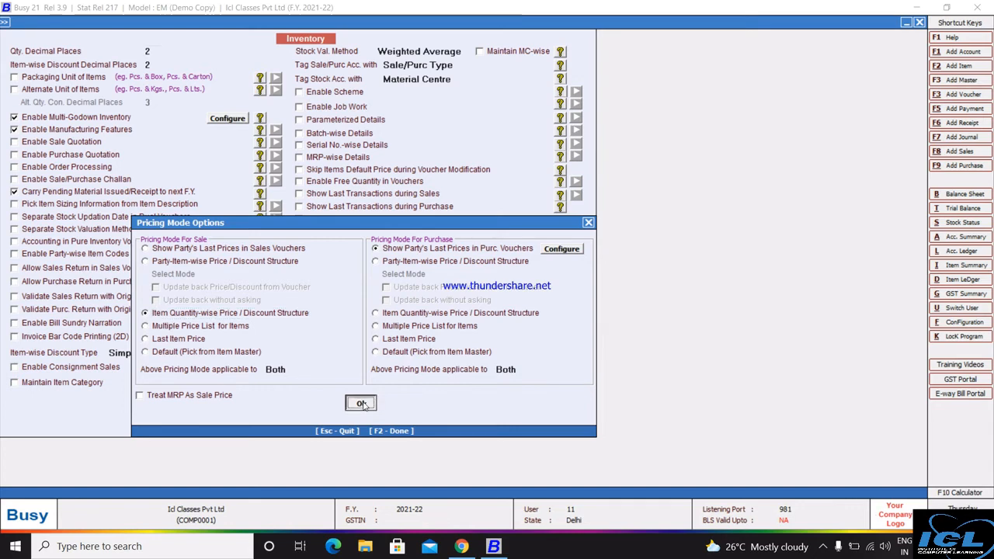
left_click(272, 419)
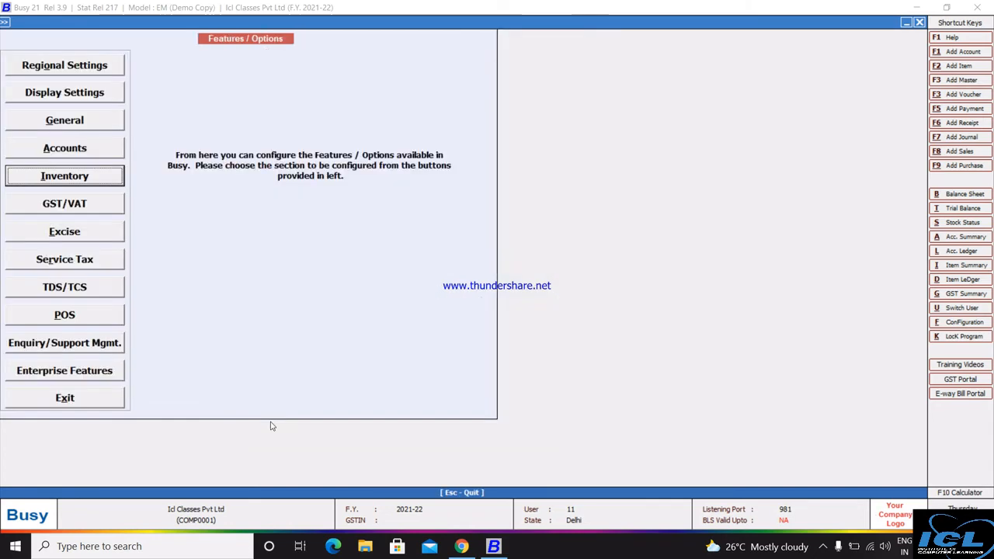
left_click(113, 400)
key("Escape")
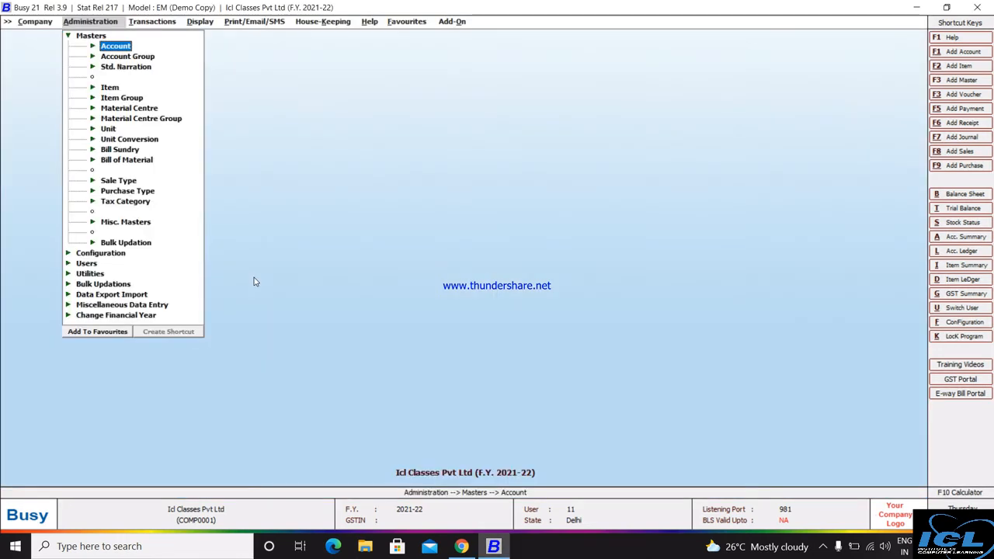
Open the sales Item Quantity Discount Structure from the Administration configuration
key("Down")
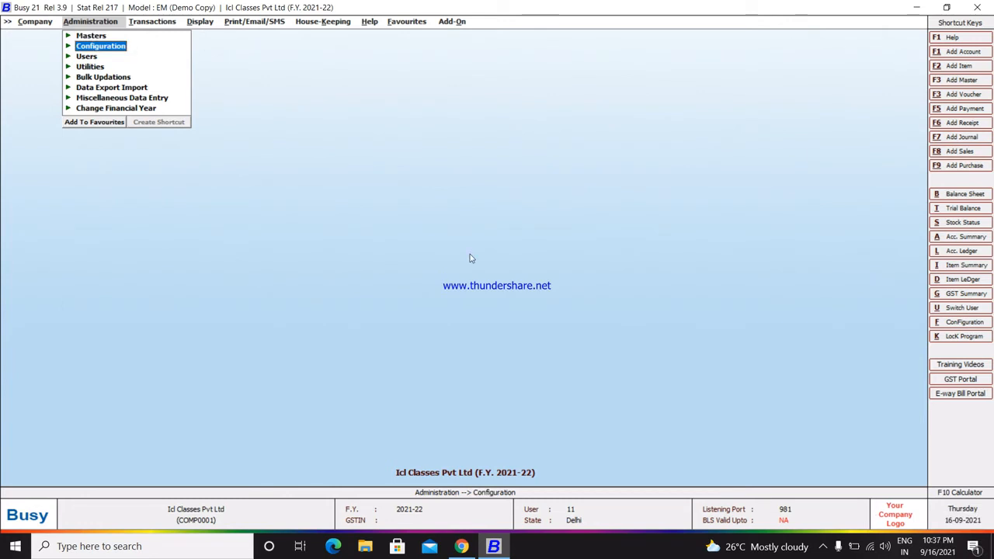
key("Return")
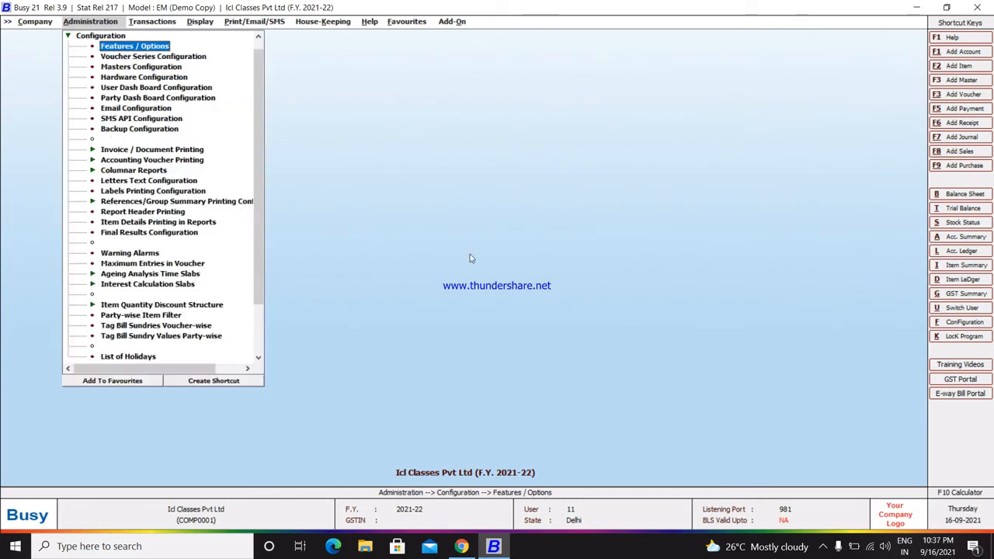
key("Down")
key("a")
key("Down")
key("Down")
key("Down")
key("Down")
key("Down")
key("Down")
key("Down")
key("Down")
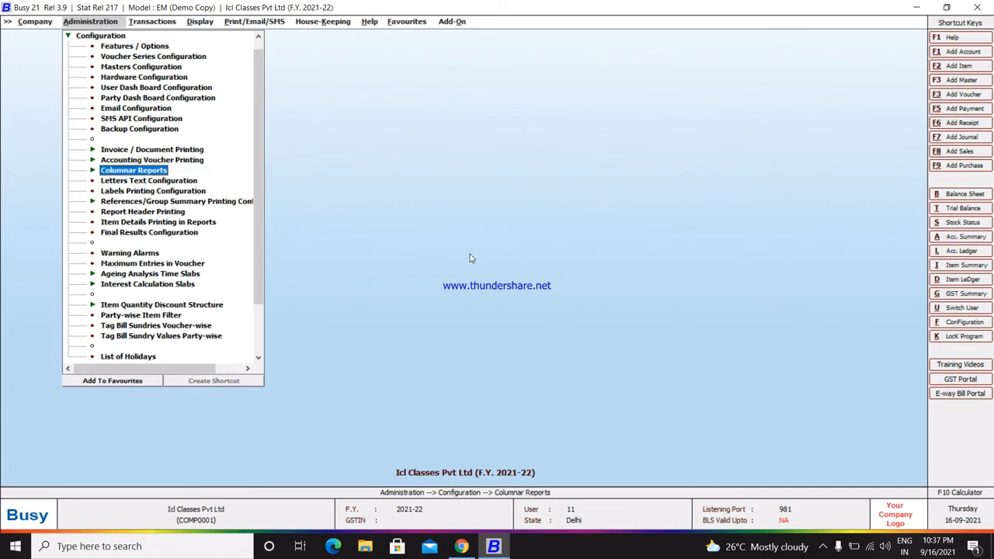
key("Down")
key("Down")
key("Down")
key("Down")
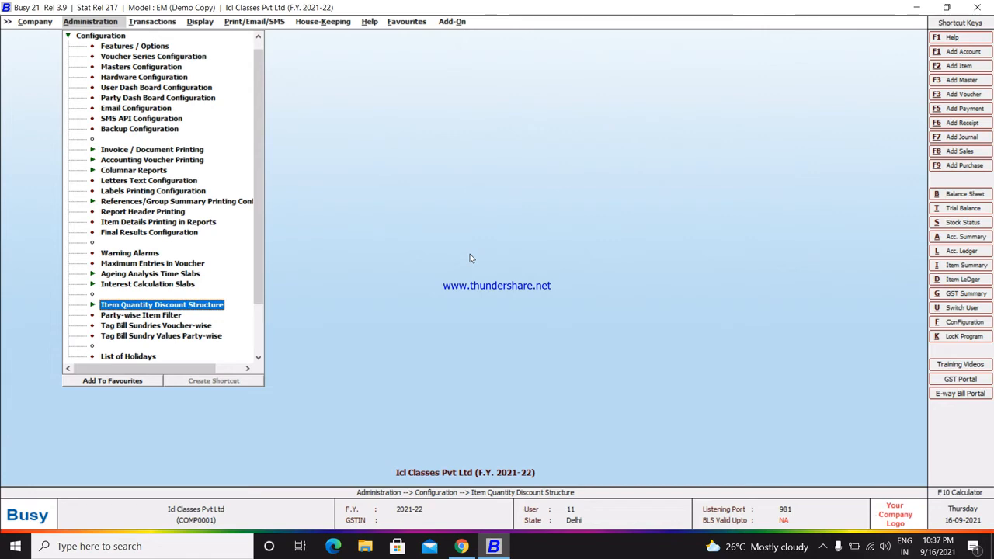
key("Return")
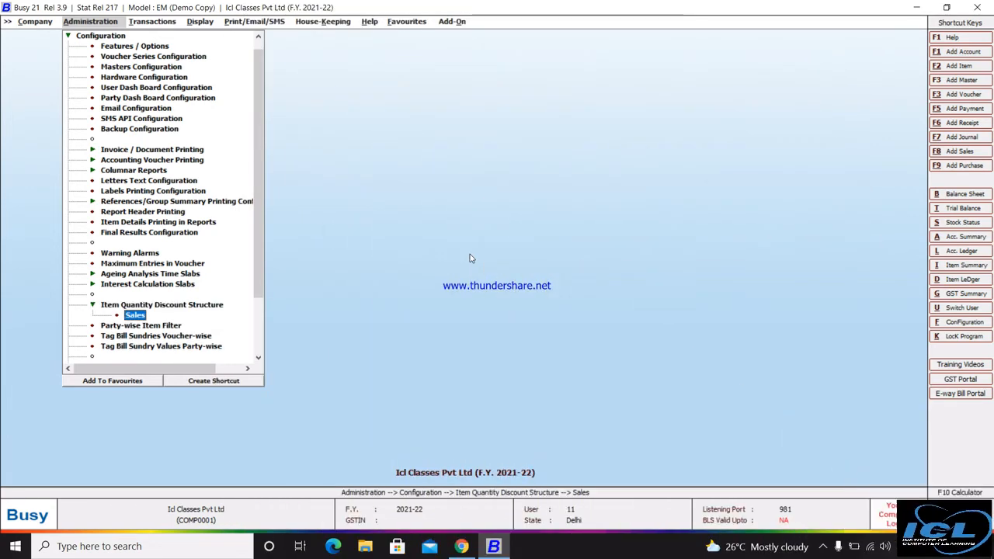
key("Return")
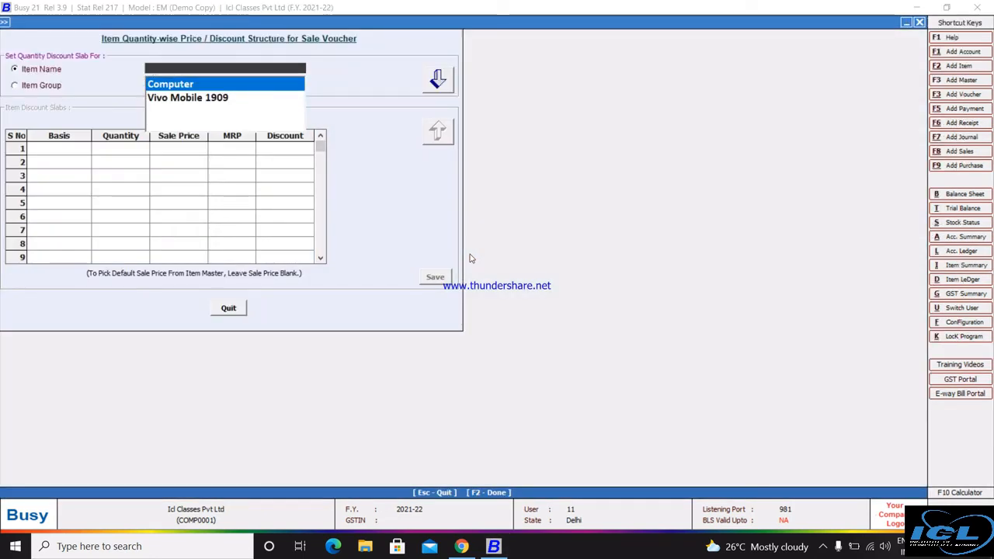
Choose the Computer item for the quantity discount slabs and start its slab table
key("Down")
key("Up")
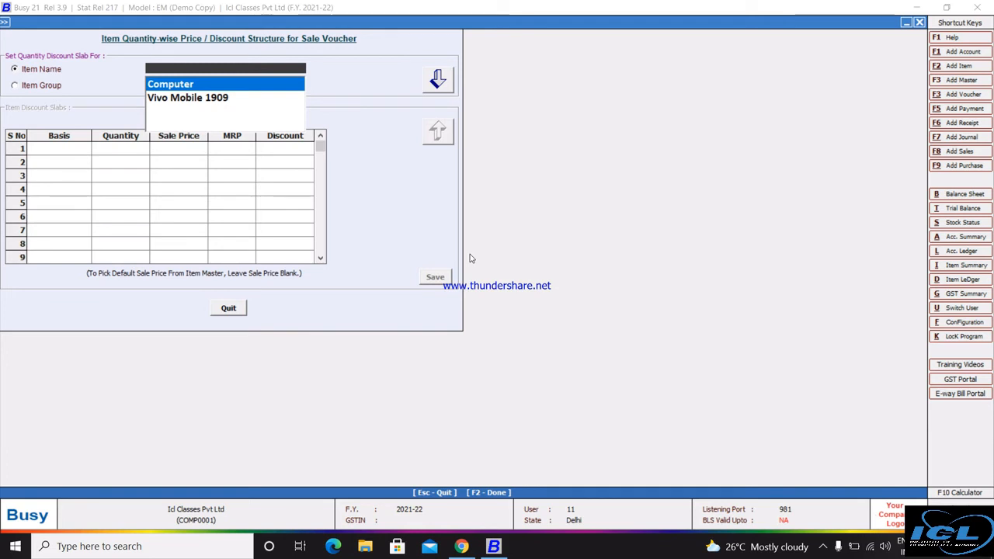
key("Return")
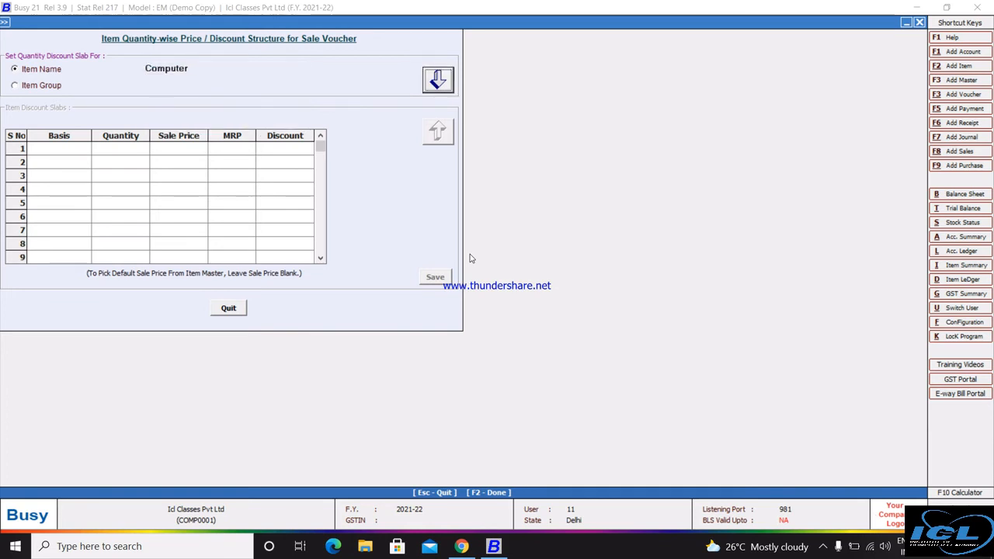
key("Return")
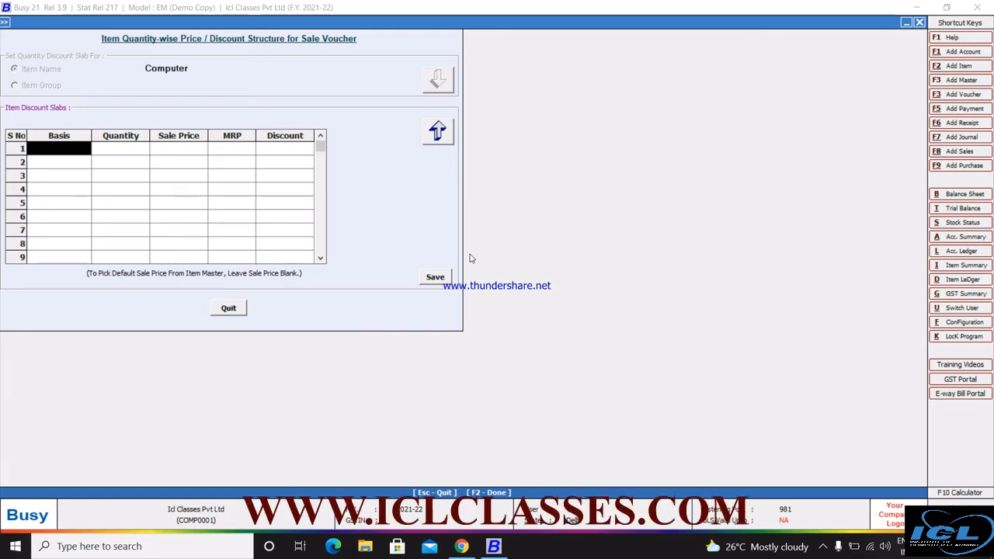
Enter the first Computer slab with basis Upto, quantity 5, sale price 35,000 and discount 10
key("Return")
key("Return")
type("5")
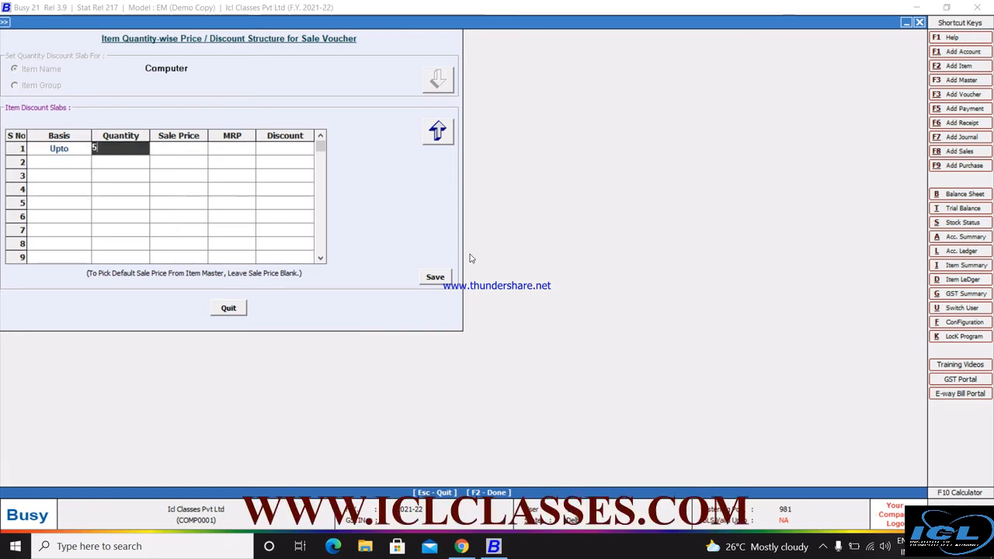
key("Return")
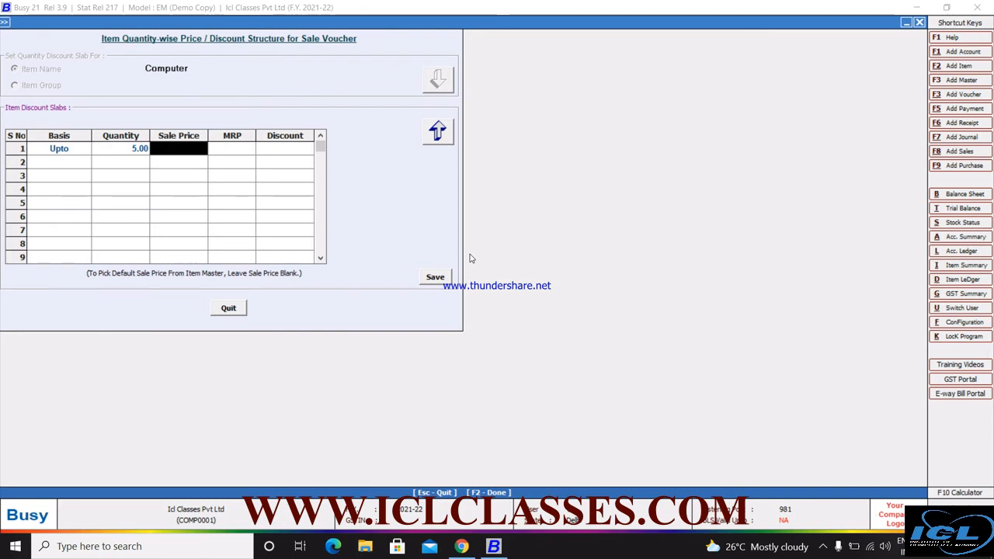
type("35000")
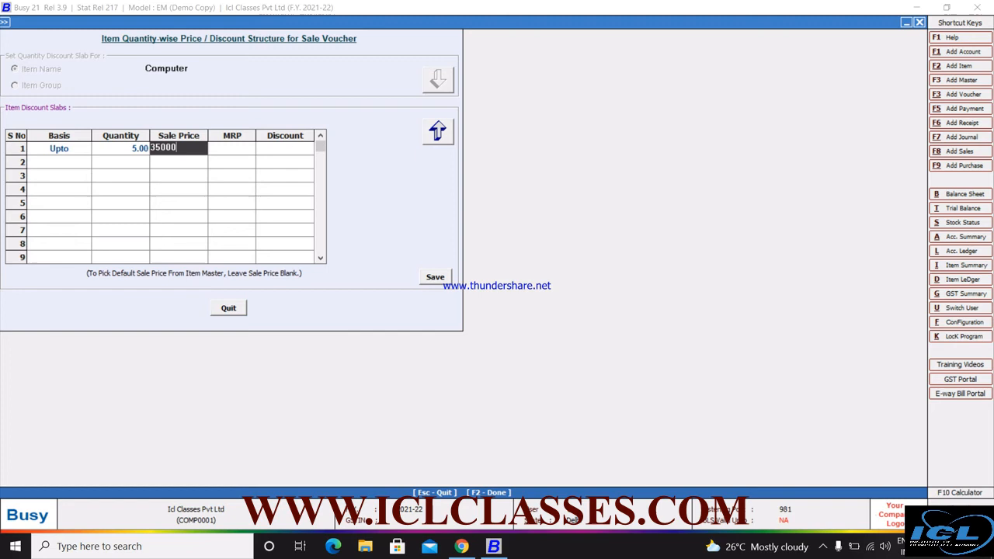
key("Return")
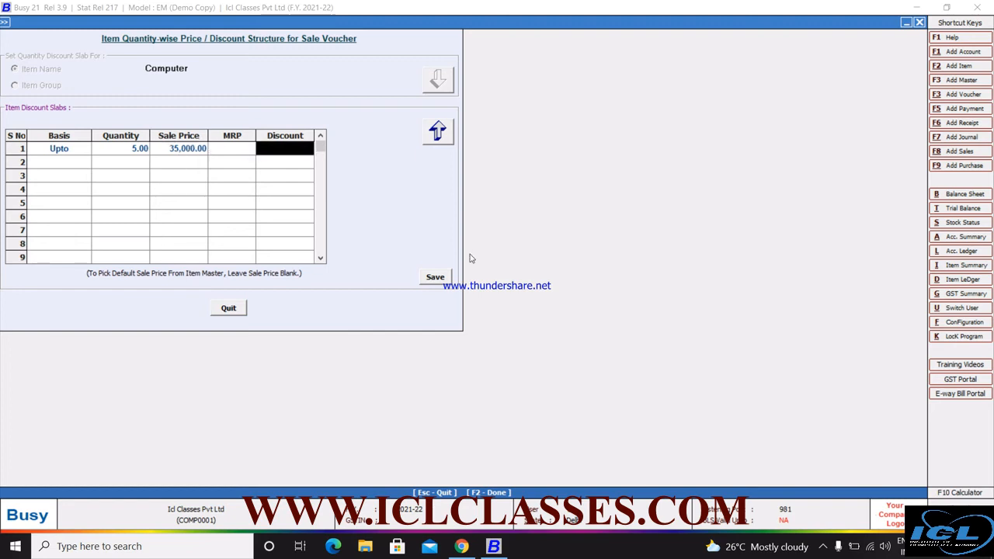
type("10")
key("Return")
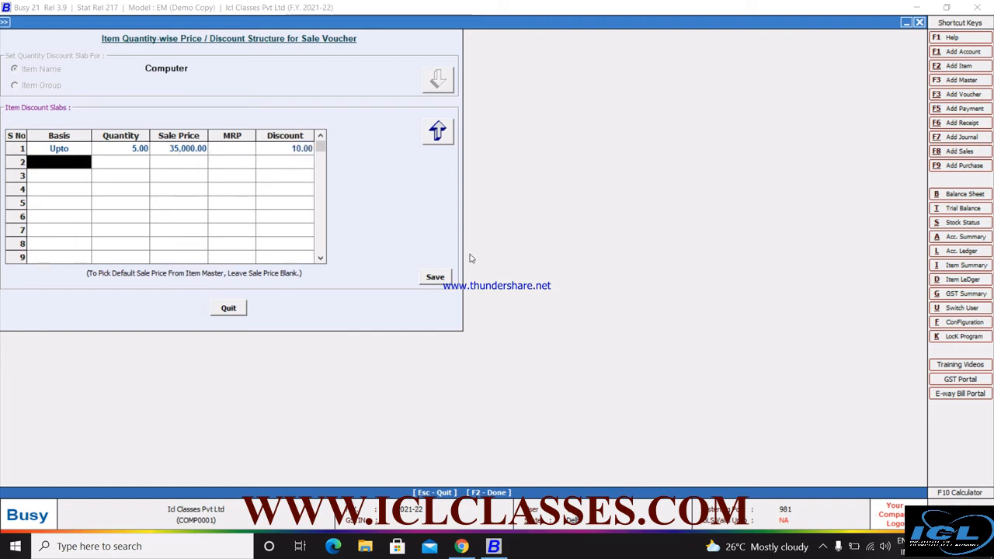
Enter the second Computer slab with basis Above, quantity 5, sale price 34,000 and discount 15
key("Down")
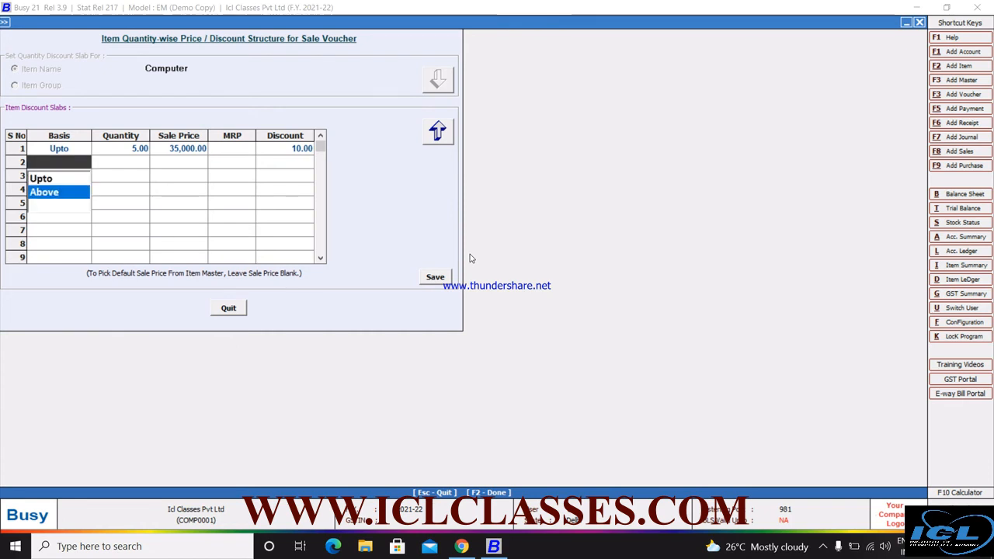
key("Return")
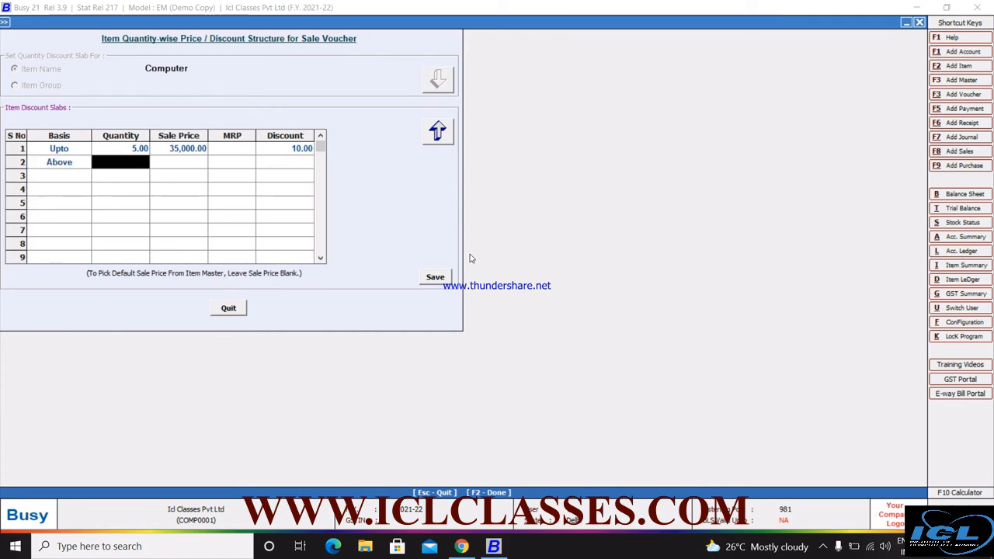
type("5")
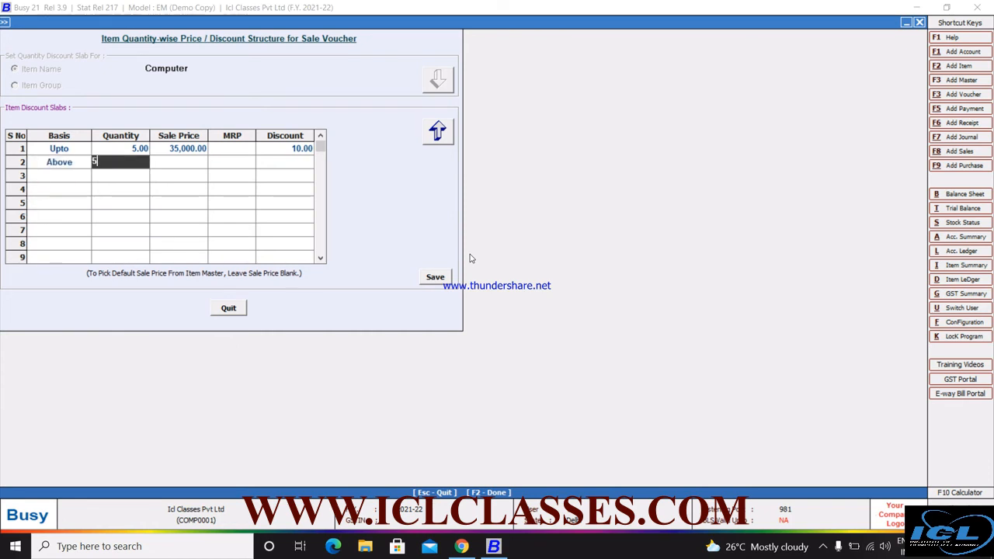
key("Return")
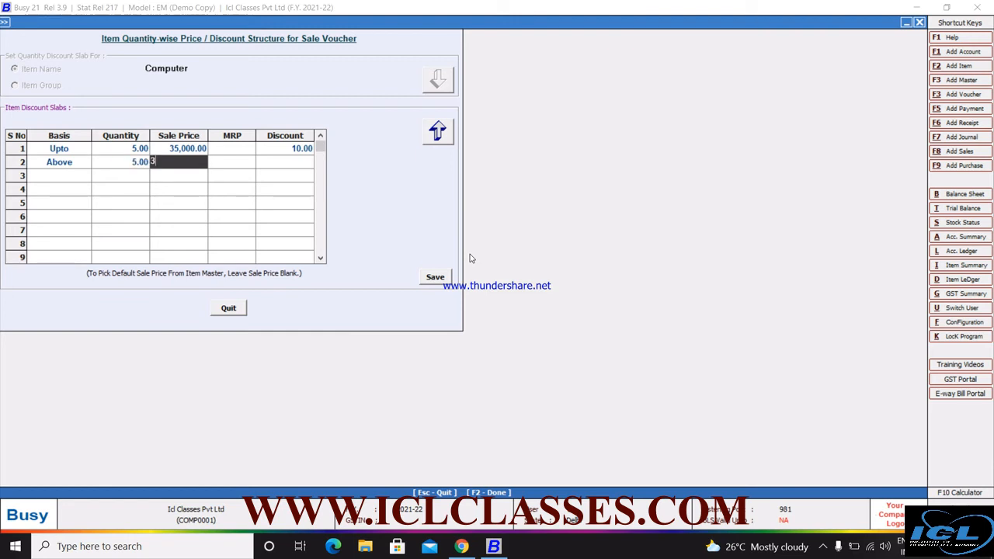
type("34,000")
key("Return")
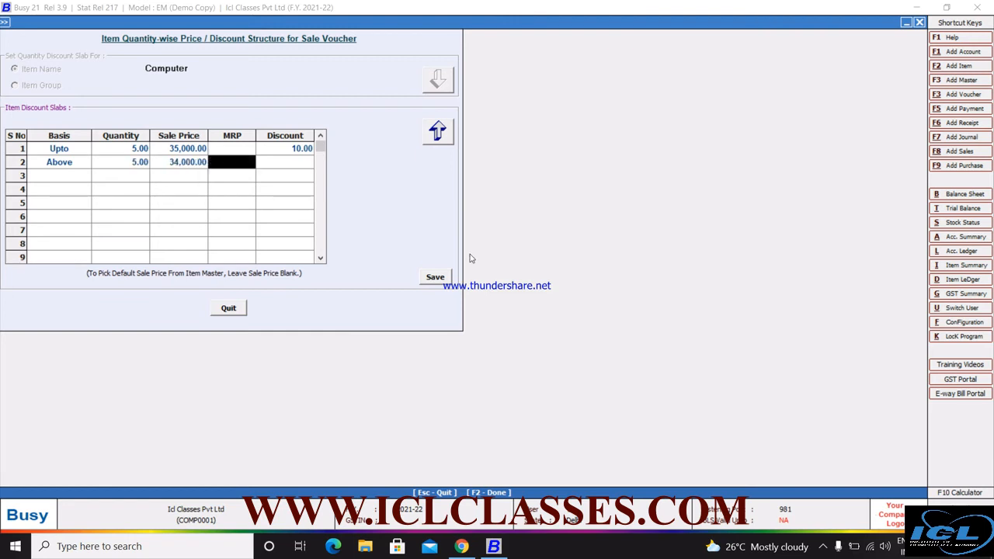
key("Return")
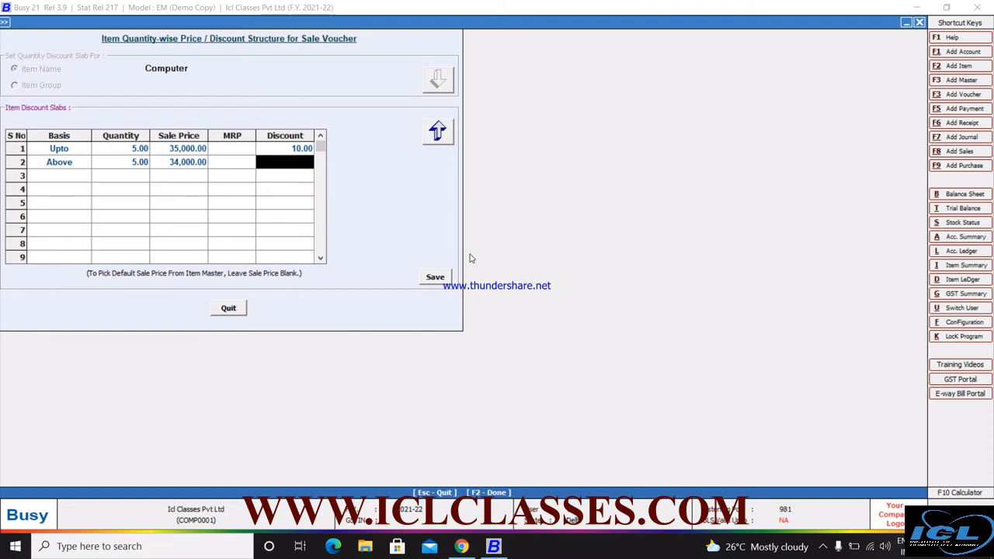
type("15")
key("Return")
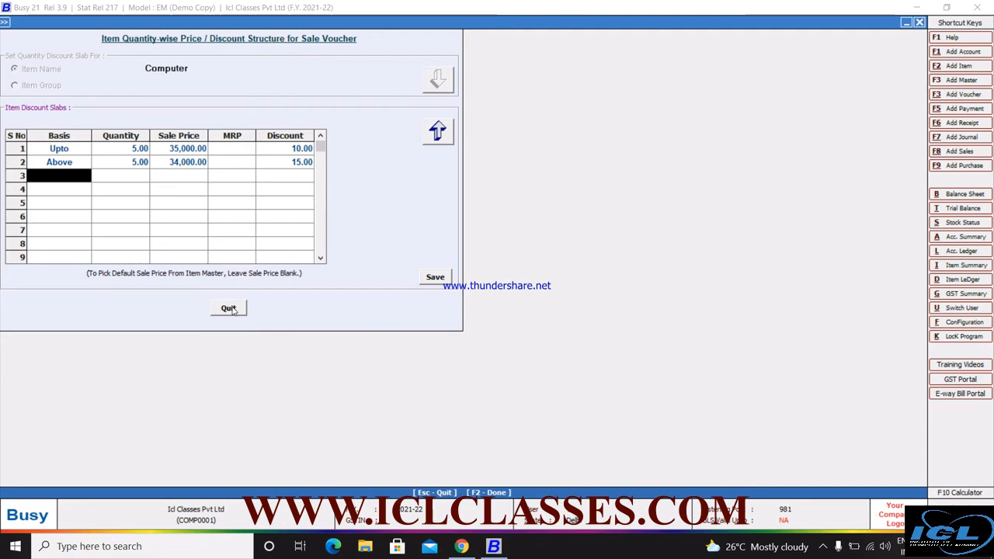
Save the Computer discount slabs and leave the quantity-wise price and discount structure
left_click(435, 279)
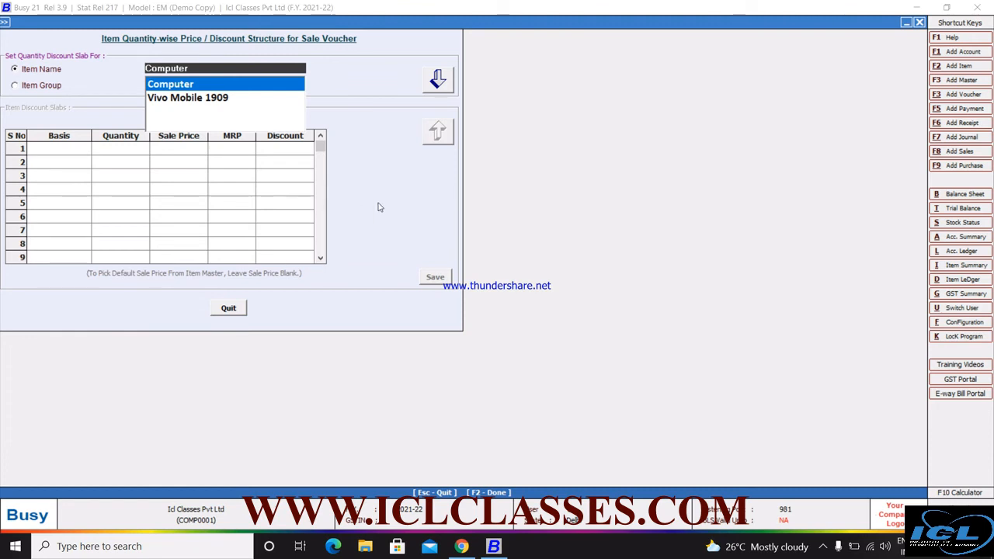
key("Escape")
key("Escape")
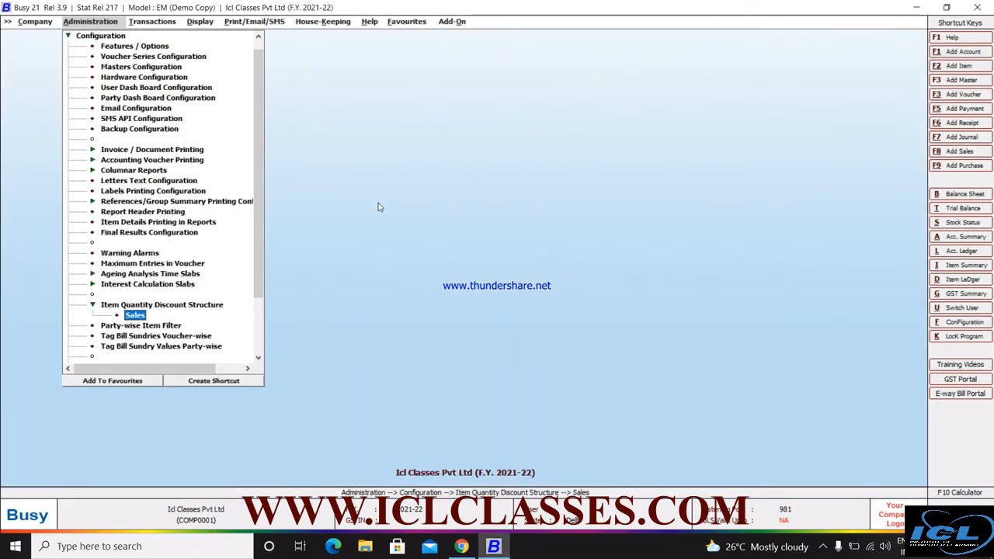
key("Escape")
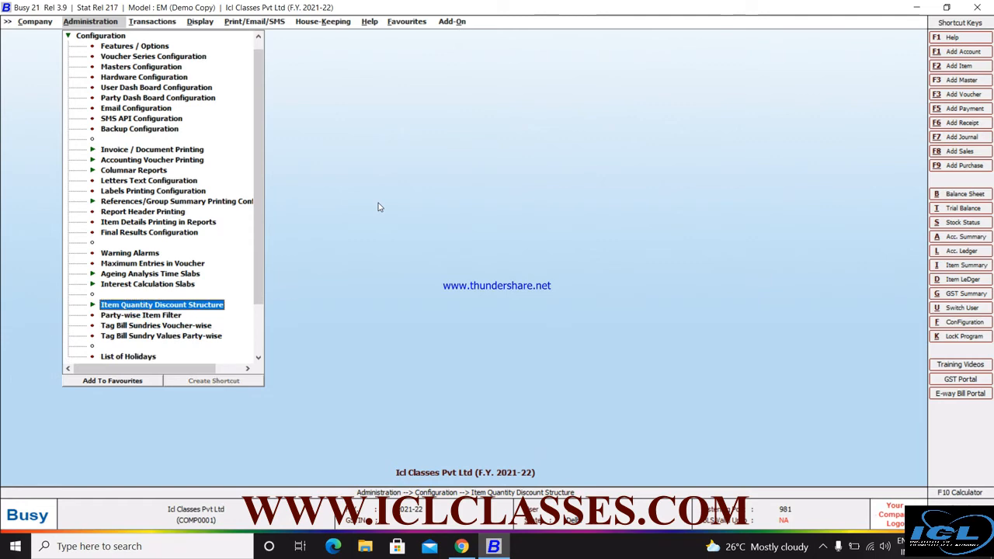
Start a new sales voucher in the Main series dated 06-04-2021 with sale type L/GST-Exempt
key("Right")
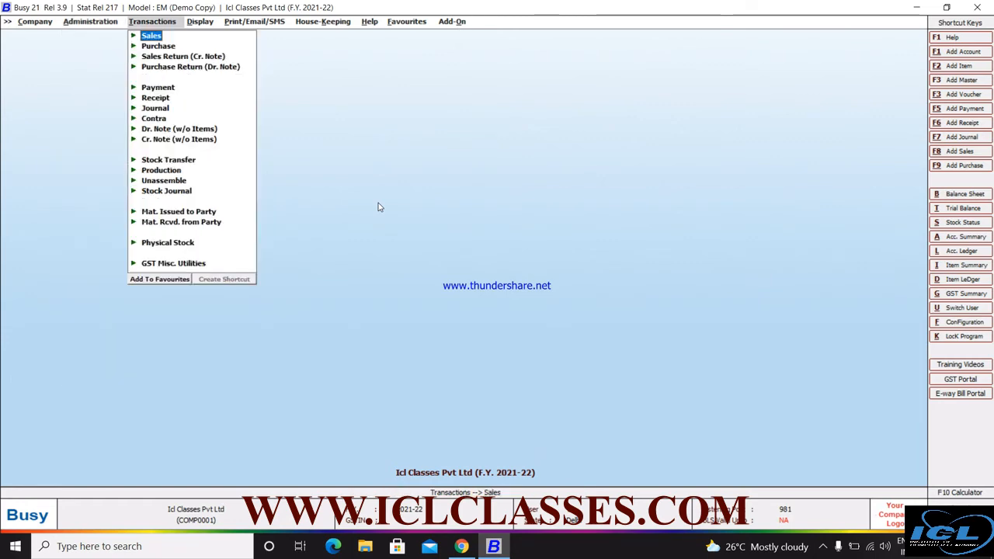
key("Return")
key("Return")
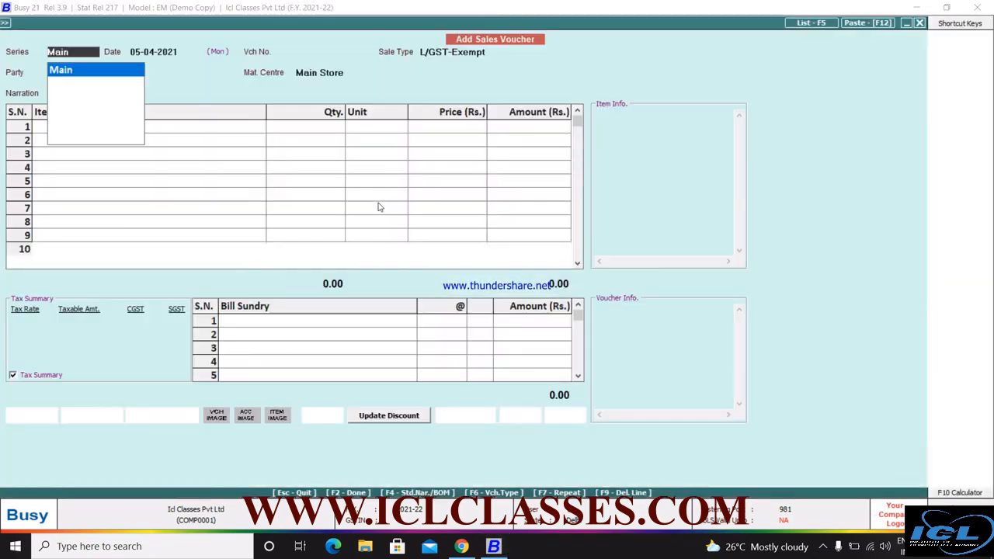
key("Return")
type("06-4")
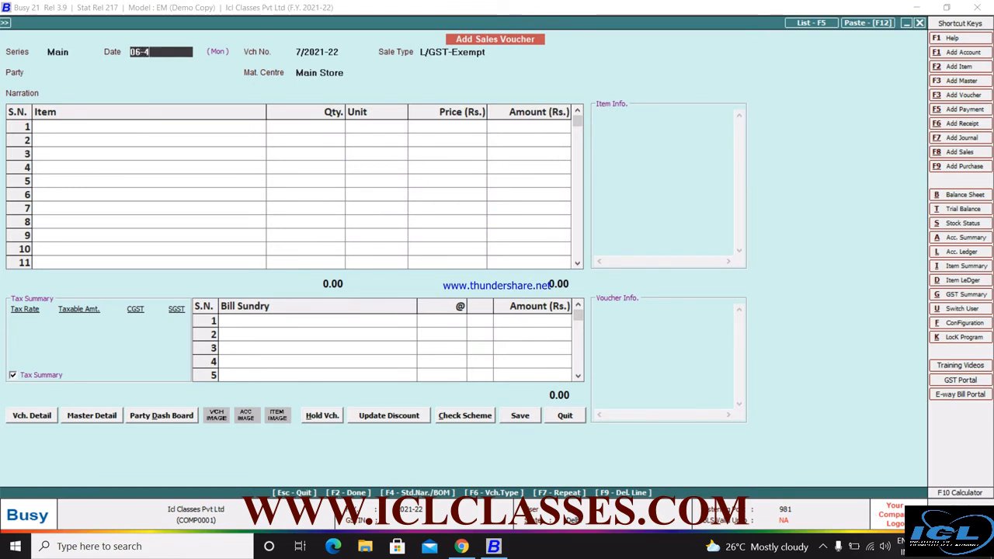
key("Return")
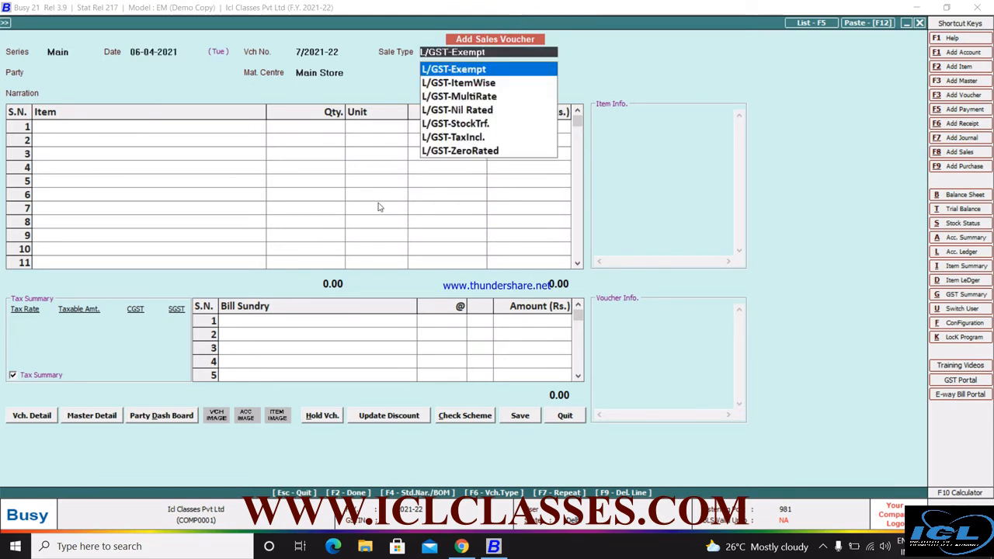
key("Return")
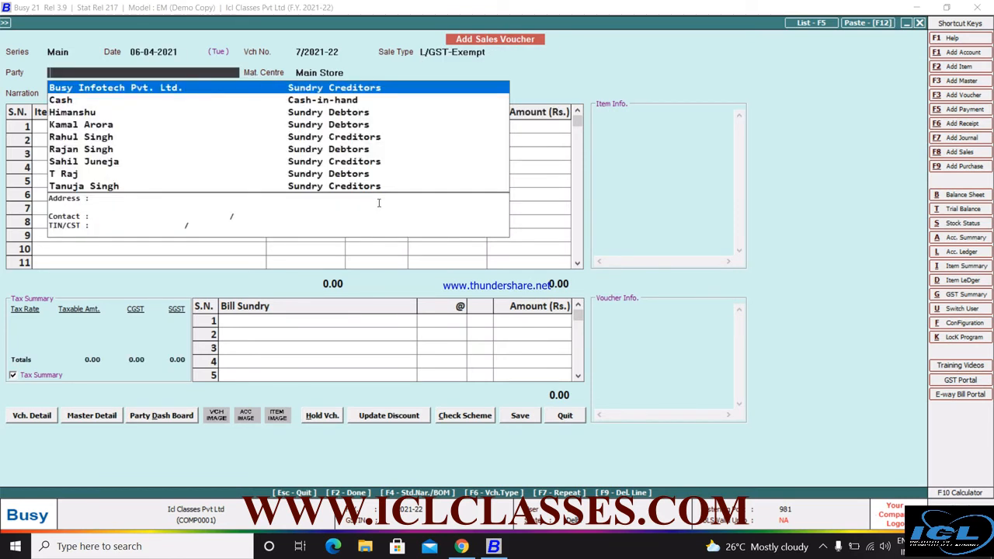
Set the voucher's party to the last-listed Sundry Debtors customer, keep Main Store as material centre and leave the narration blank
key("Down")
key("Down")
key("Down")
key("Down")
key("Down")
key("Down")
key("Down")
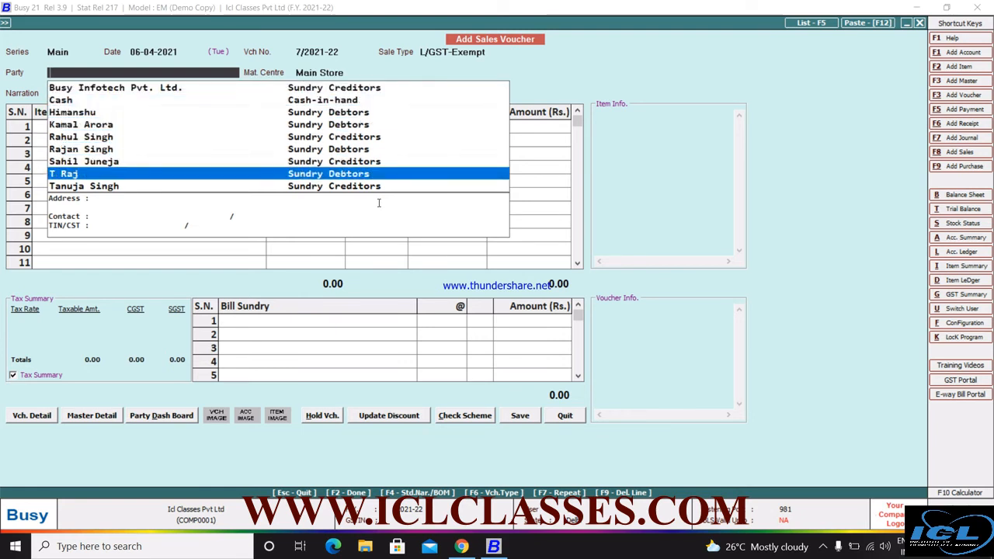
key("Return")
key("Return")
key("Return")
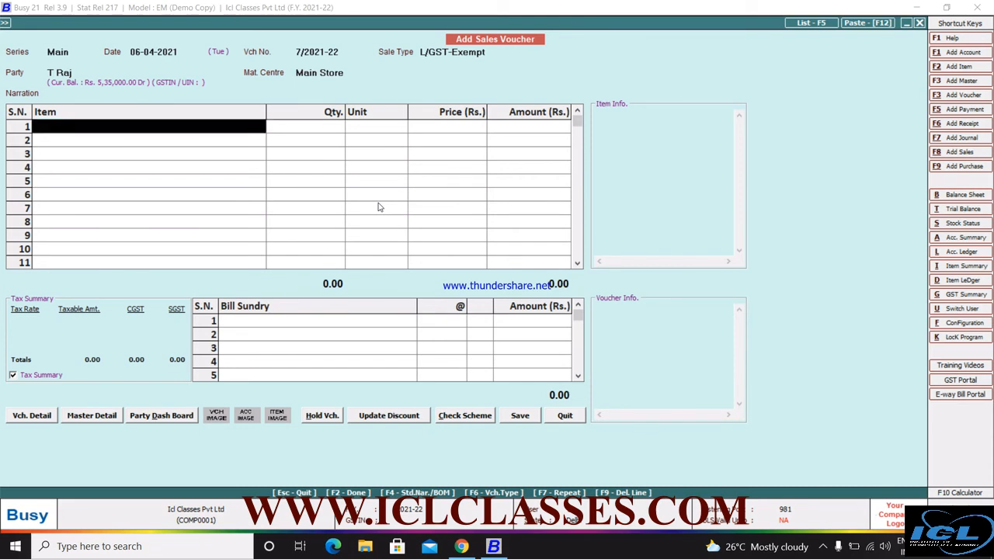
Add the Computer item with quantity 5 to the first voucher line, accepting the negative stock
key("Return")
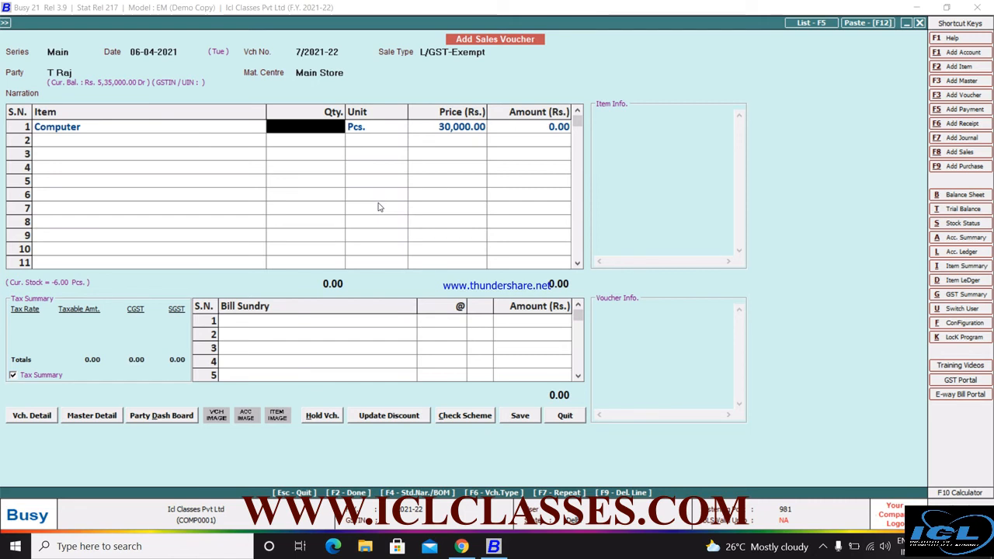
type("5")
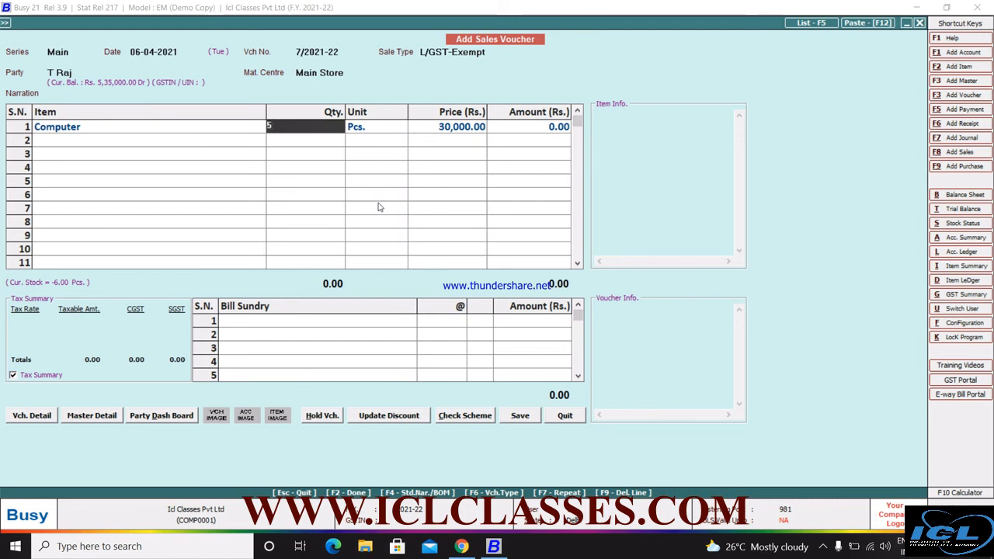
key("Return")
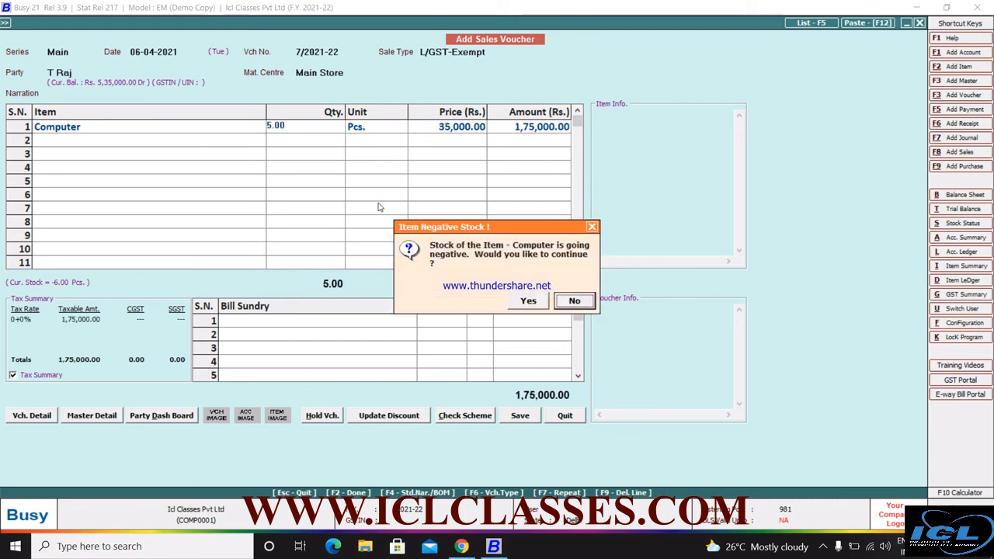
key("Left")
key("Return")
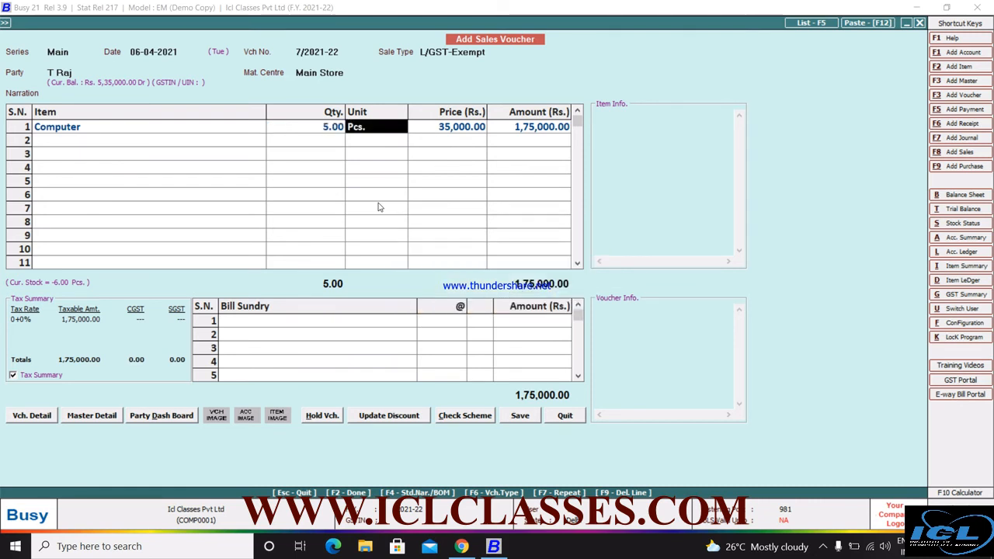
Save the sales voucher with its full amount as a new bill reference, decline invoice printing and leave voucher entry
key("Return")
key("Return")
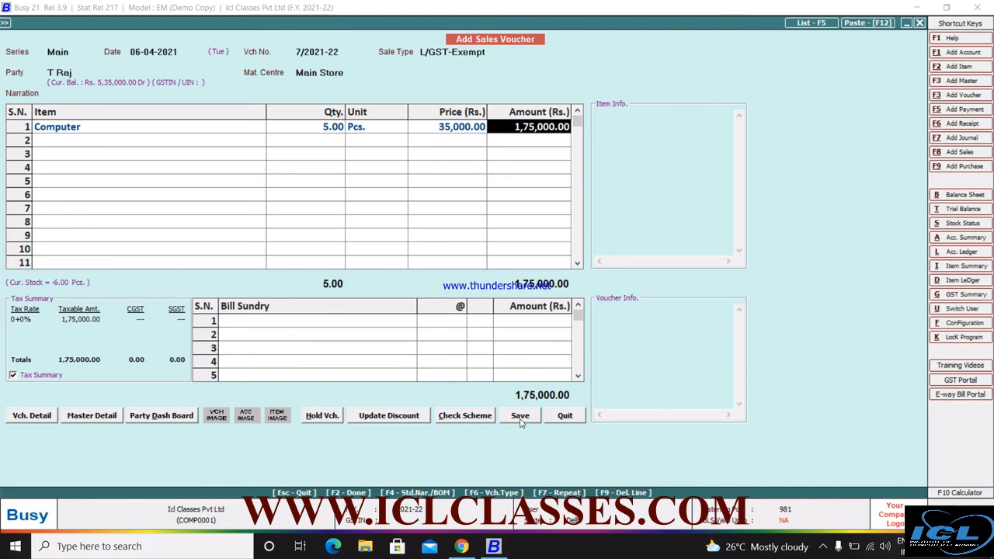
key("Return")
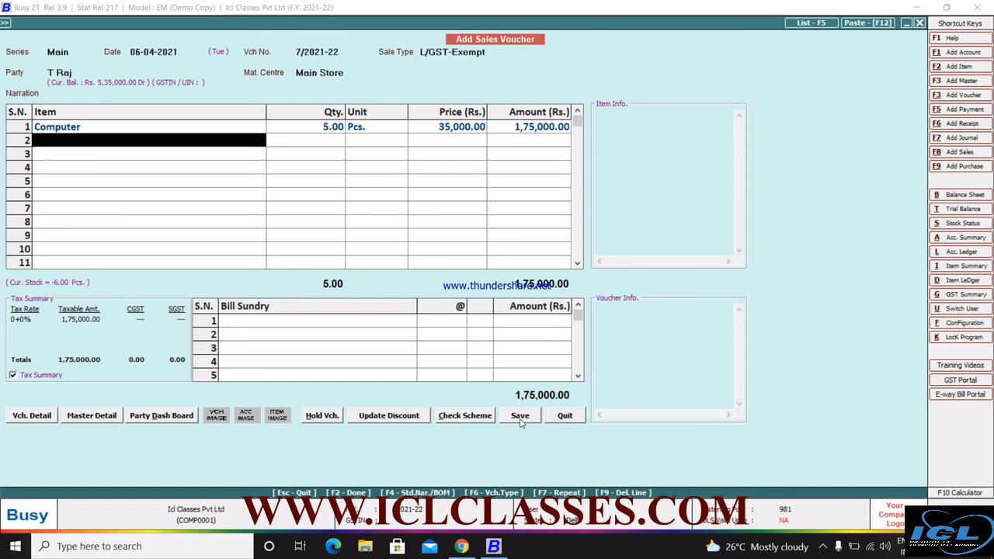
key("Return")
left_click(521, 418)
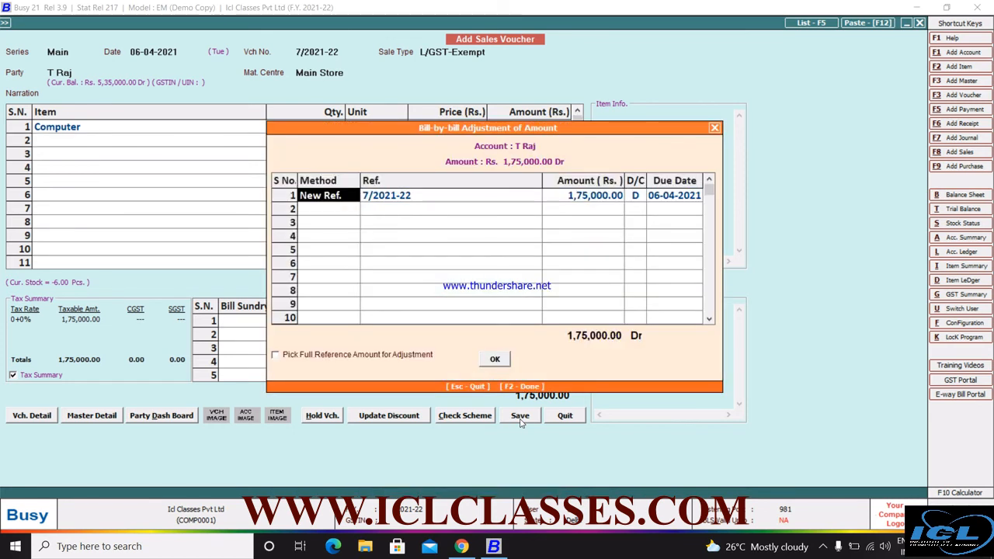
key("F2")
key("Return")
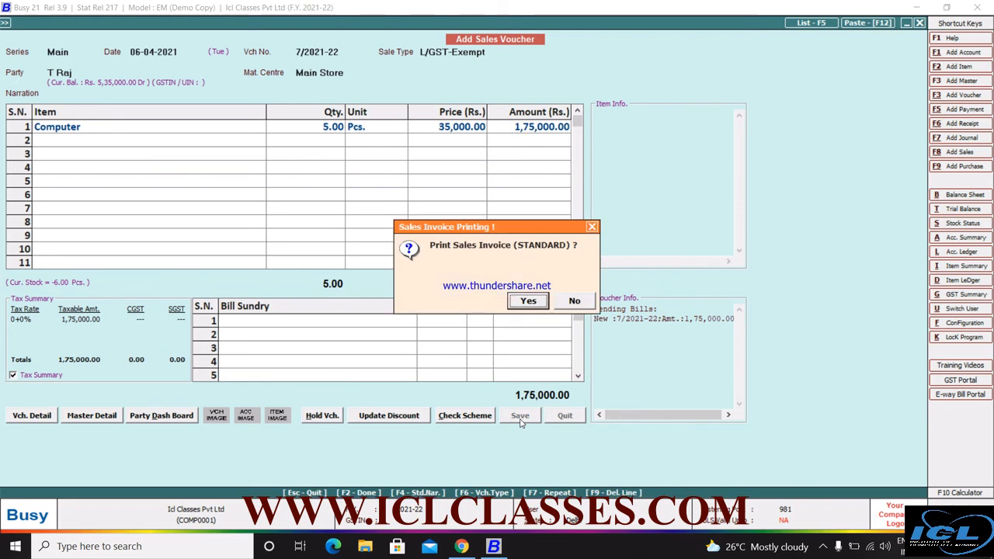
left_click(582, 301)
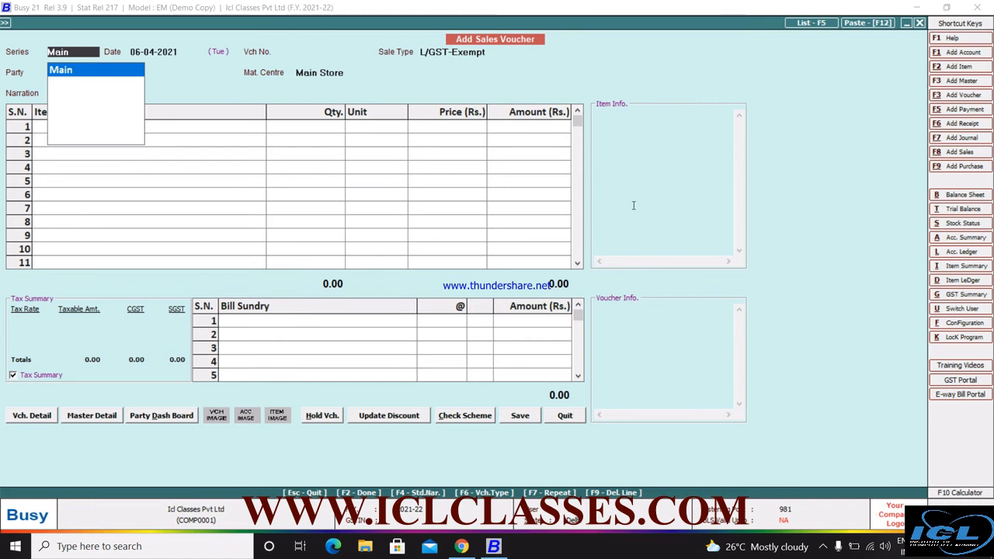
key("Escape")
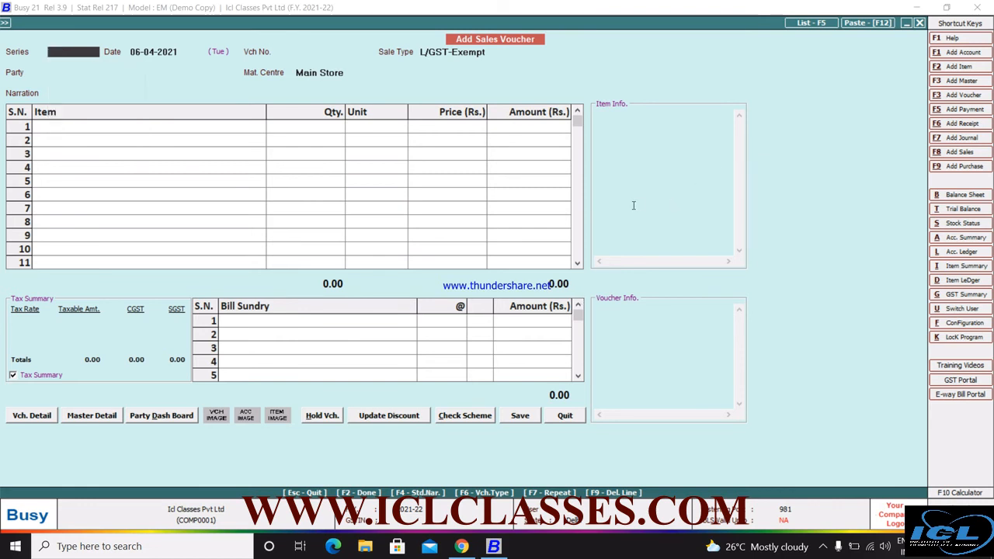
key("Escape")
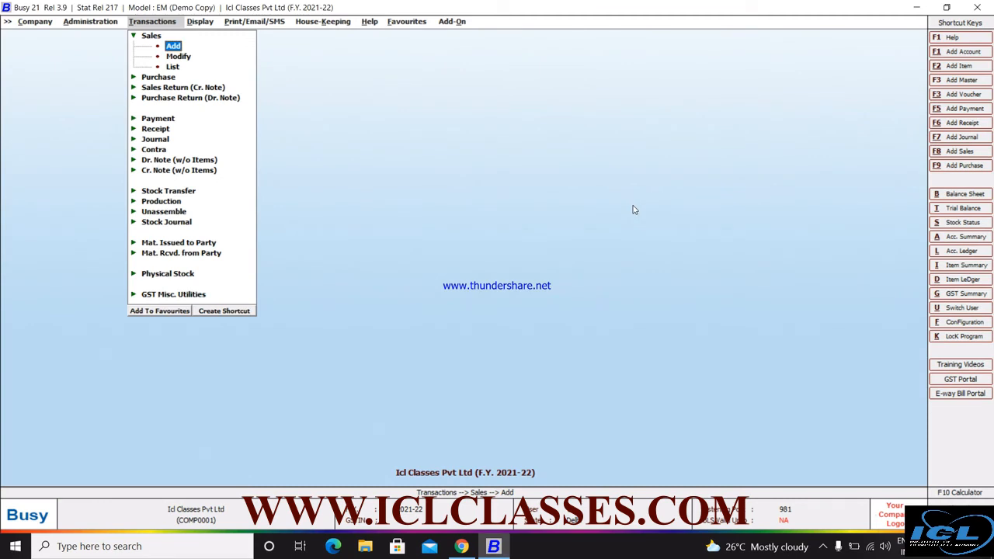
Review the item pricing mode for sale vouchers in the inventory features and save the settings with the quantity-wise structure kept
key("Left")
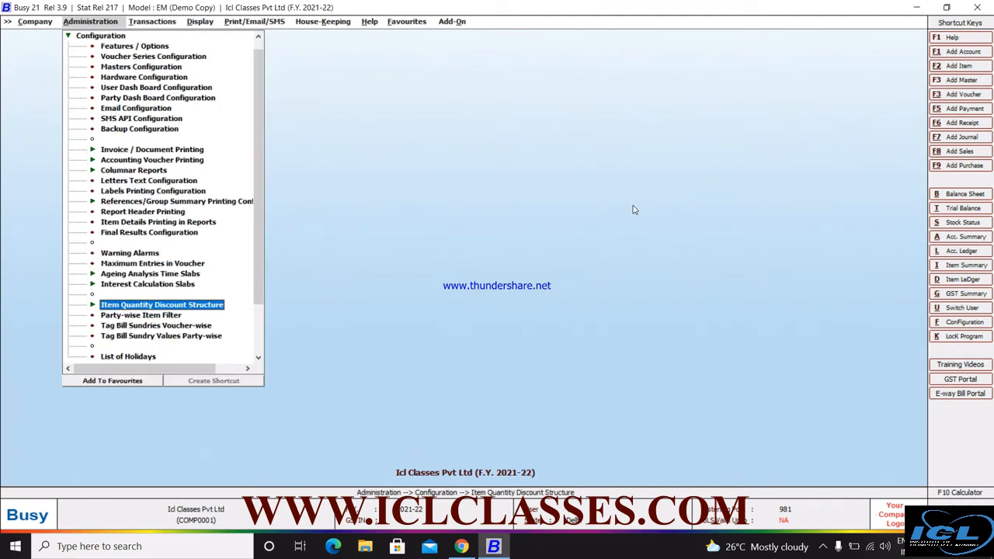
key("Escape")
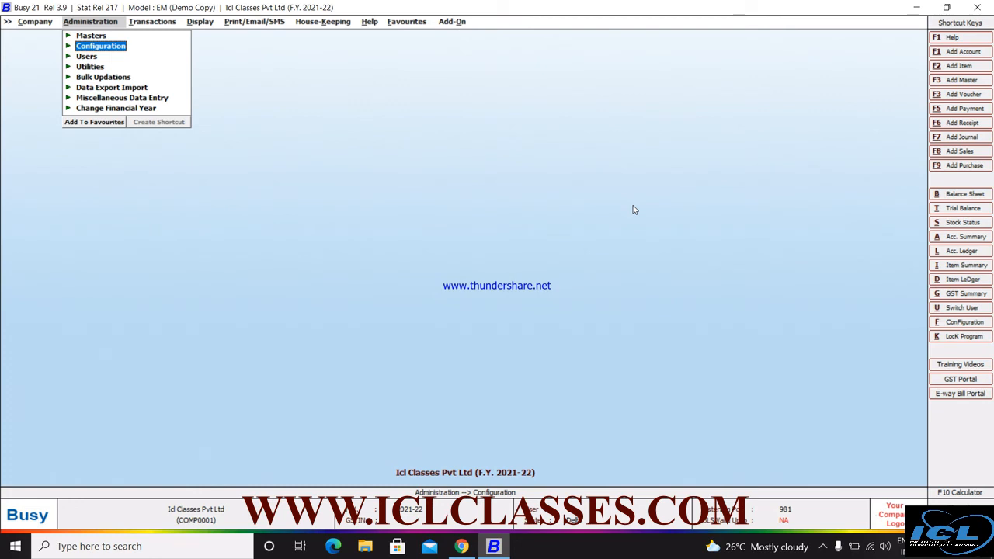
key("Return")
key("Return")
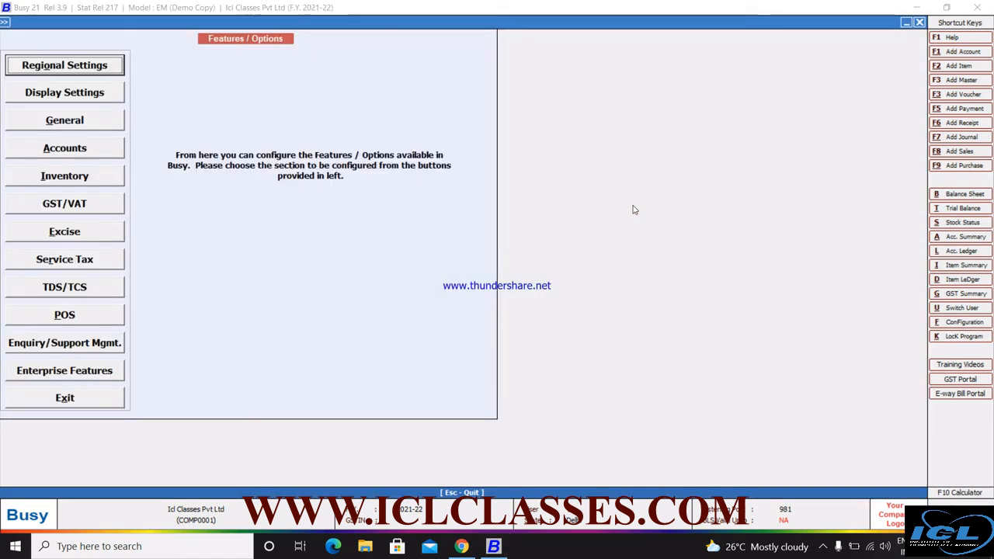
left_click(95, 175)
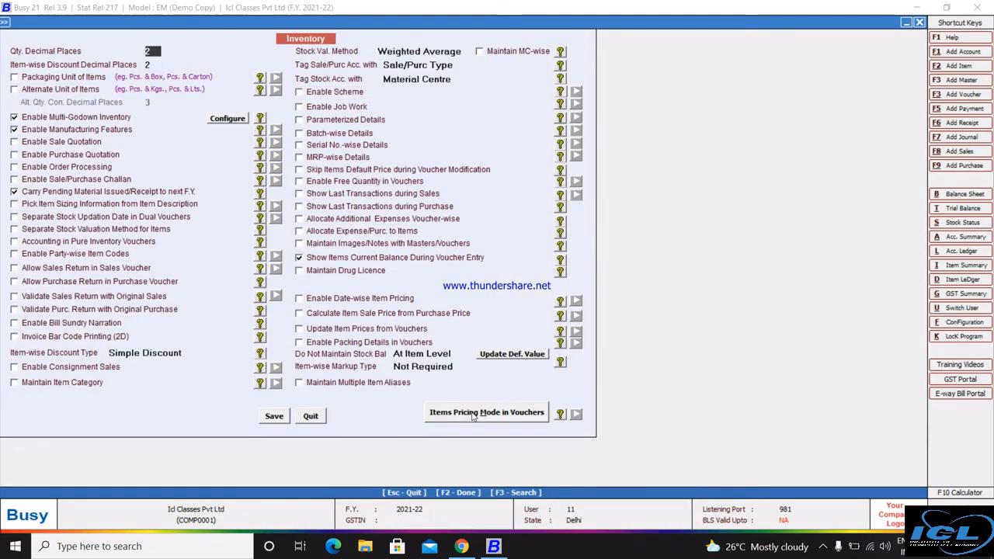
left_click(470, 417)
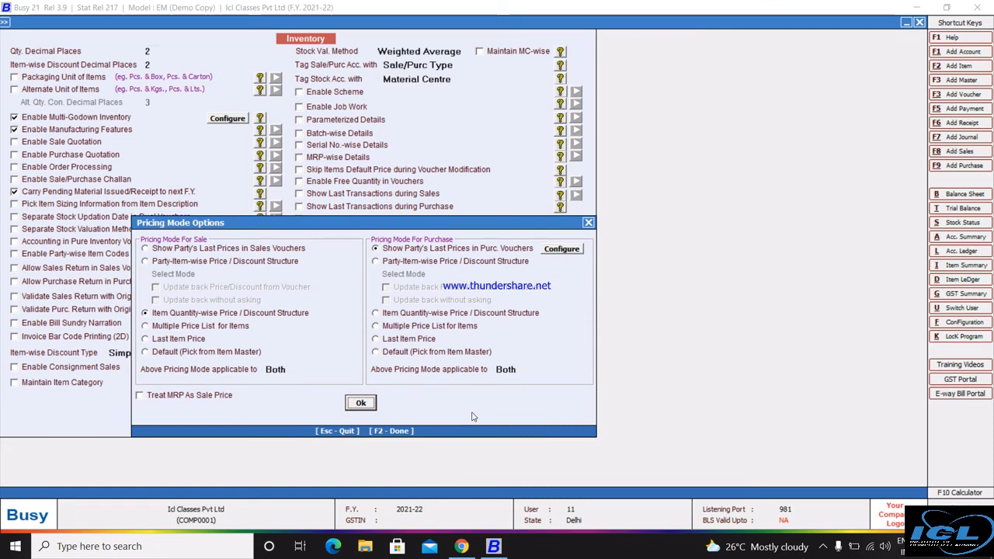
left_click(822, 547)
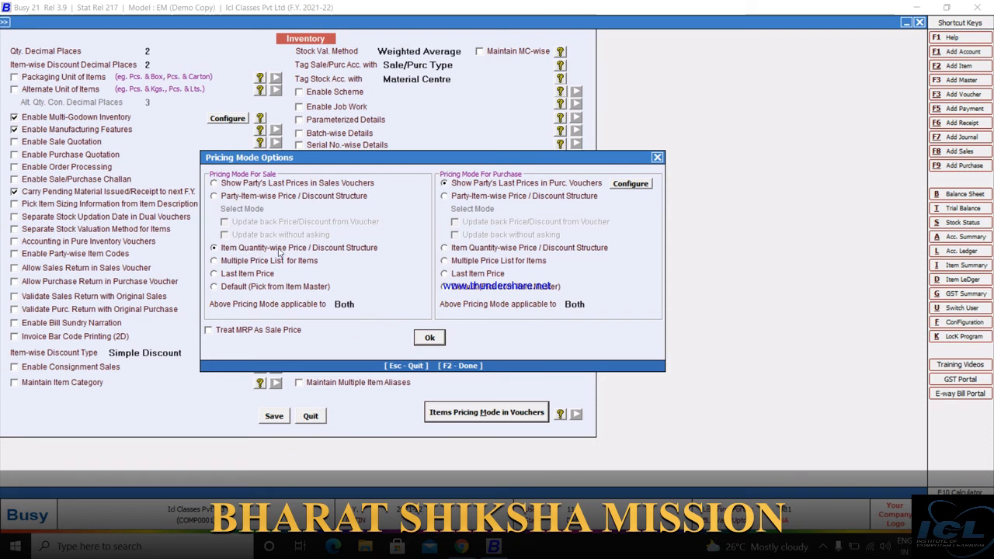
left_click(430, 339)
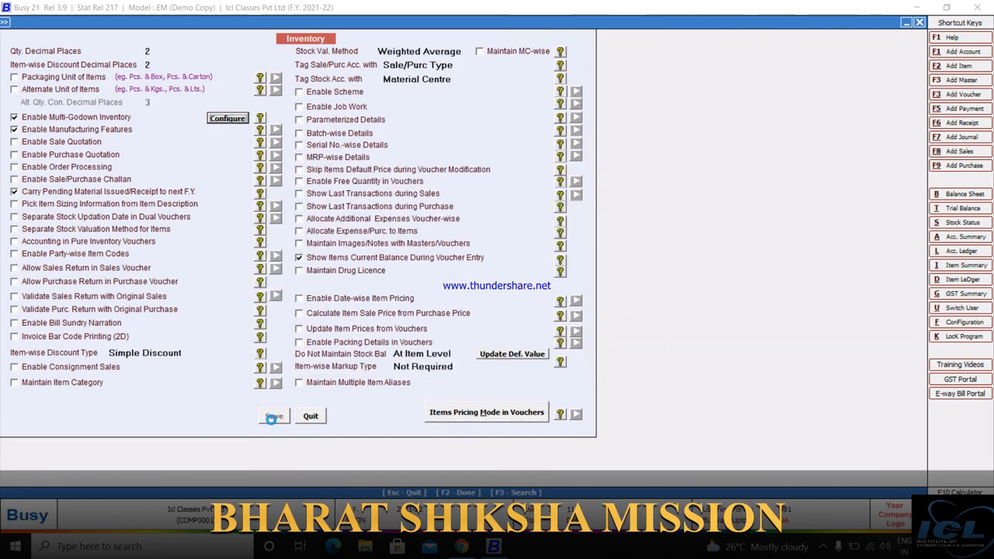
left_click(272, 422)
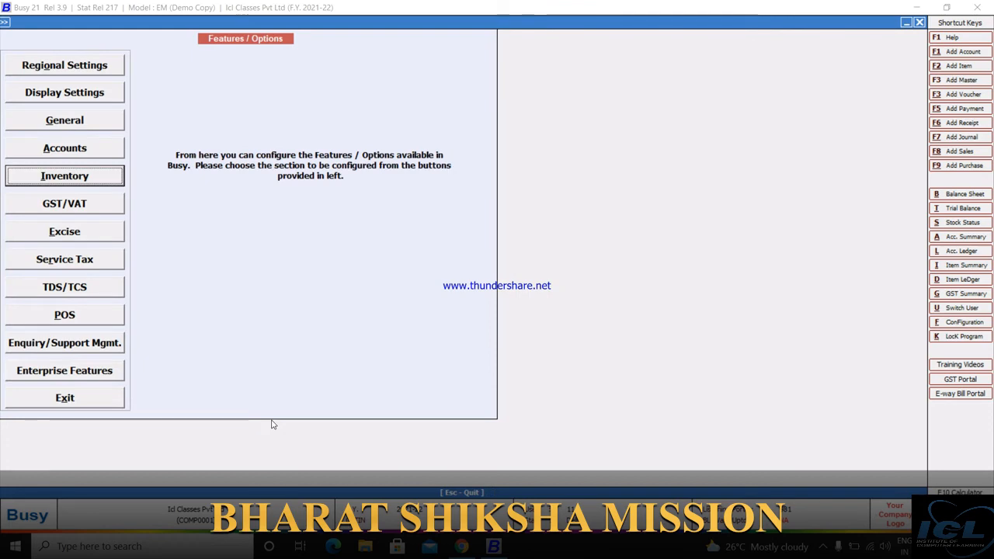
Set the sale pricing mode to Party-Item-wise Price / Discount Structure with Party-Item-wise mode, save the inventory features and leave the configuration
left_click(84, 175)
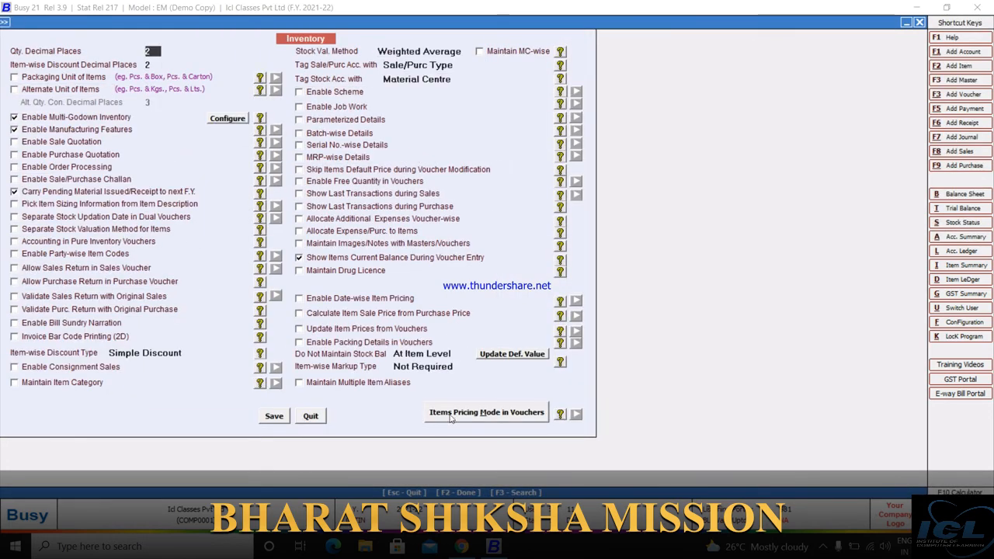
left_click(455, 418)
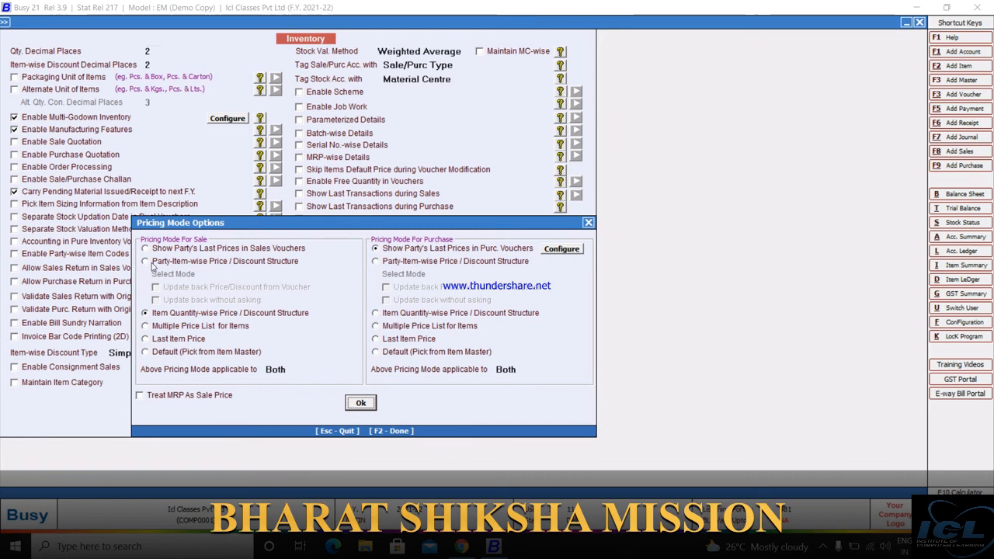
left_click(153, 264)
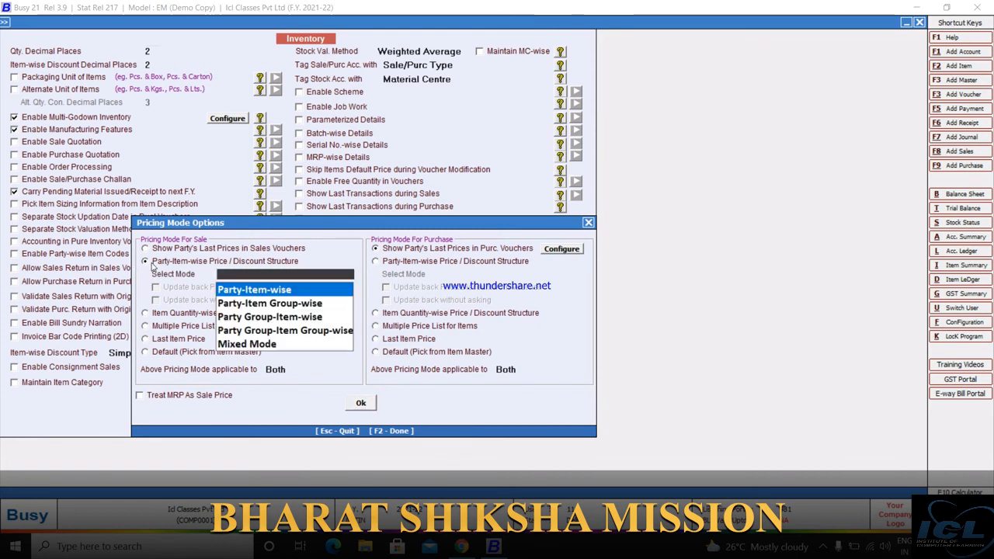
left_click(276, 292)
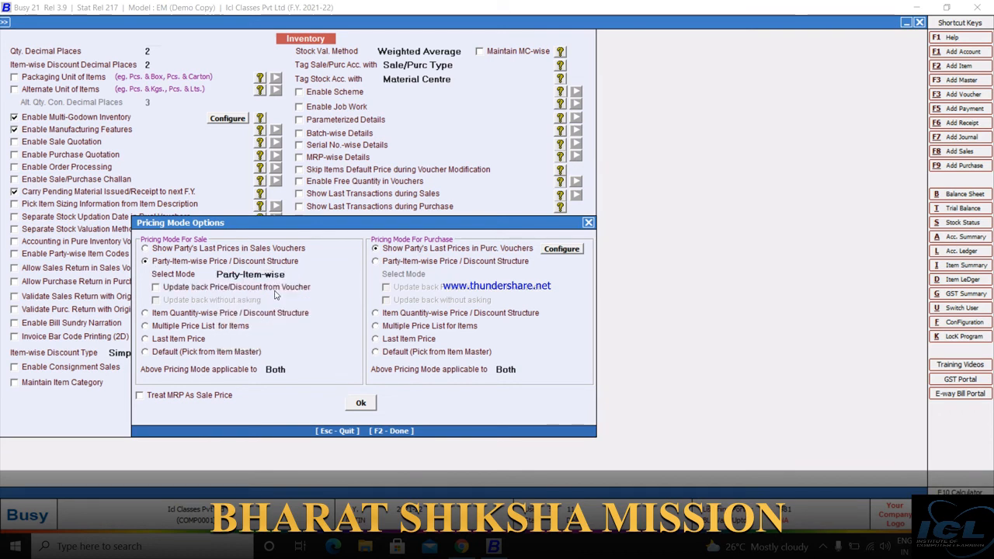
left_click(362, 405)
left_click(274, 418)
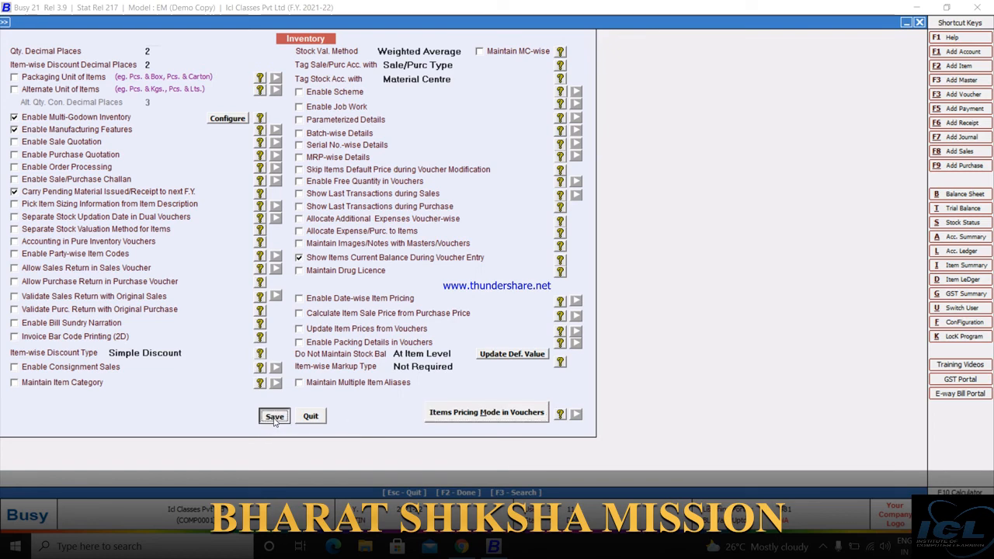
left_click(274, 418)
key("Escape")
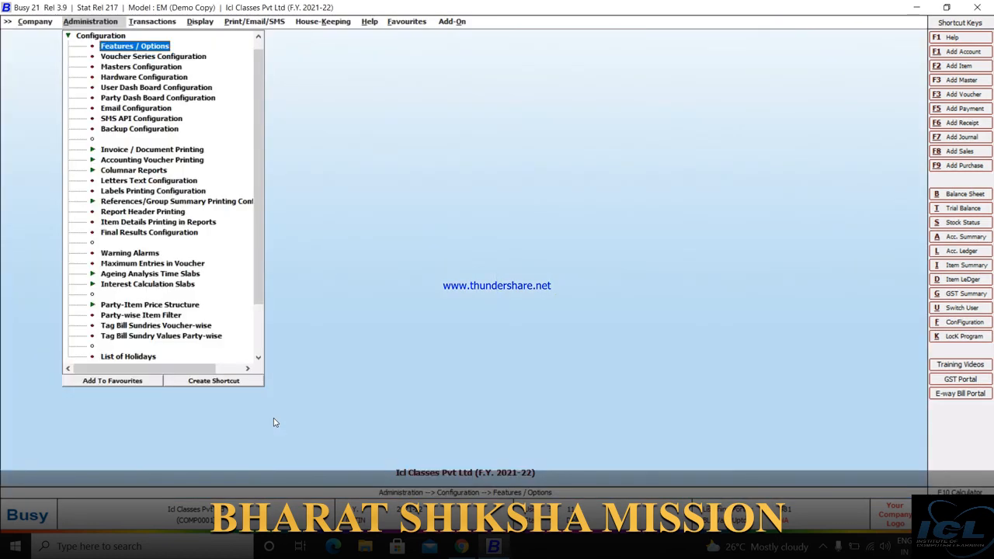
Open the Party-Item Price Structure configuration for Sales
key("Escape")
key("Return")
key("Down")
key("Down")
key("Down")
key("Down")
key("Down")
key("Down")
key("Down")
key("Down")
key("Down")
key("Down")
key("Down")
key("Down")
key("Down")
key("Down")
key("Down")
key("Down")
key("Down")
key("Down")
key("Down")
key("Down")
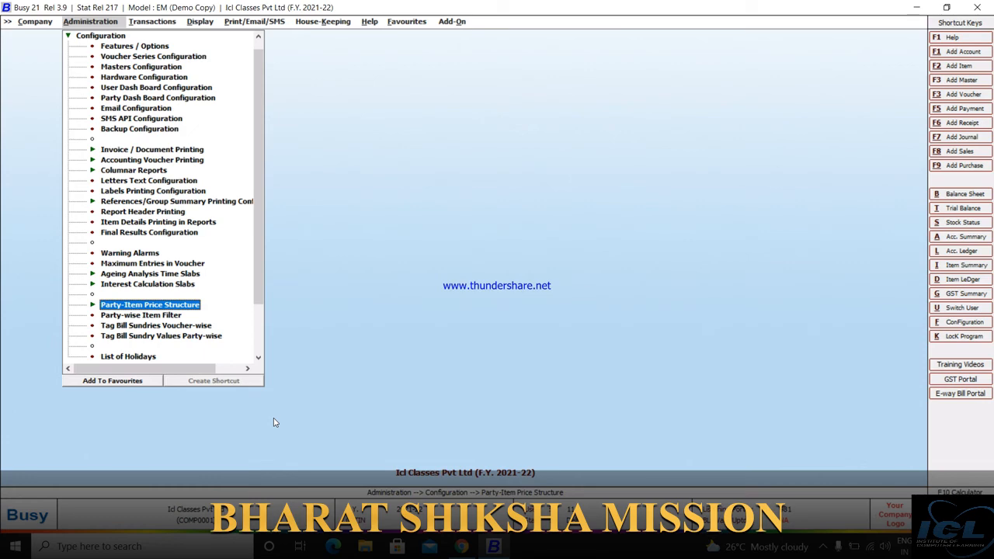
key("Return")
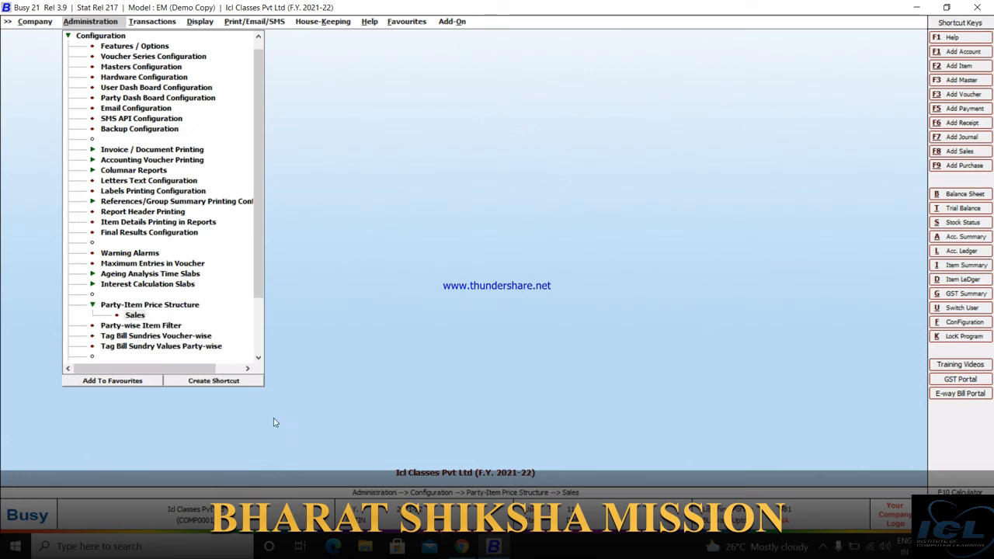
key("Return")
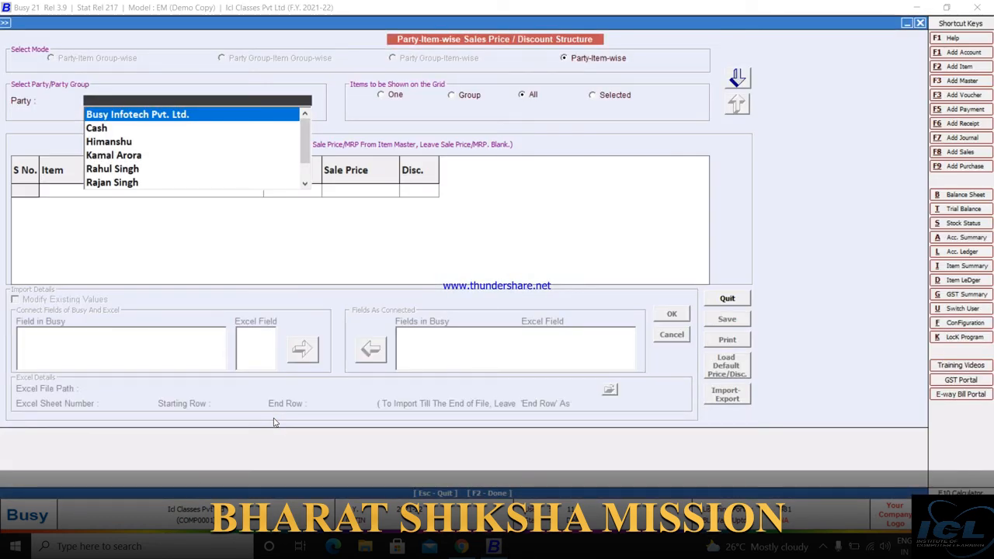
Choose the seventh-listed customer as the party for the party-item-wise sales price and discount structure
key("Down")
key("Down")
key("Down")
key("Down")
key("Down")
key("Down")
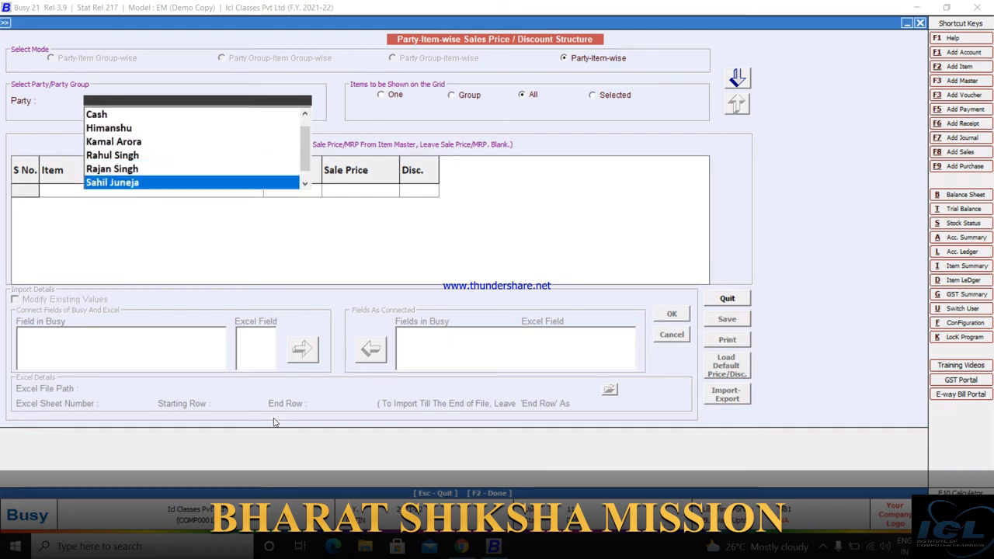